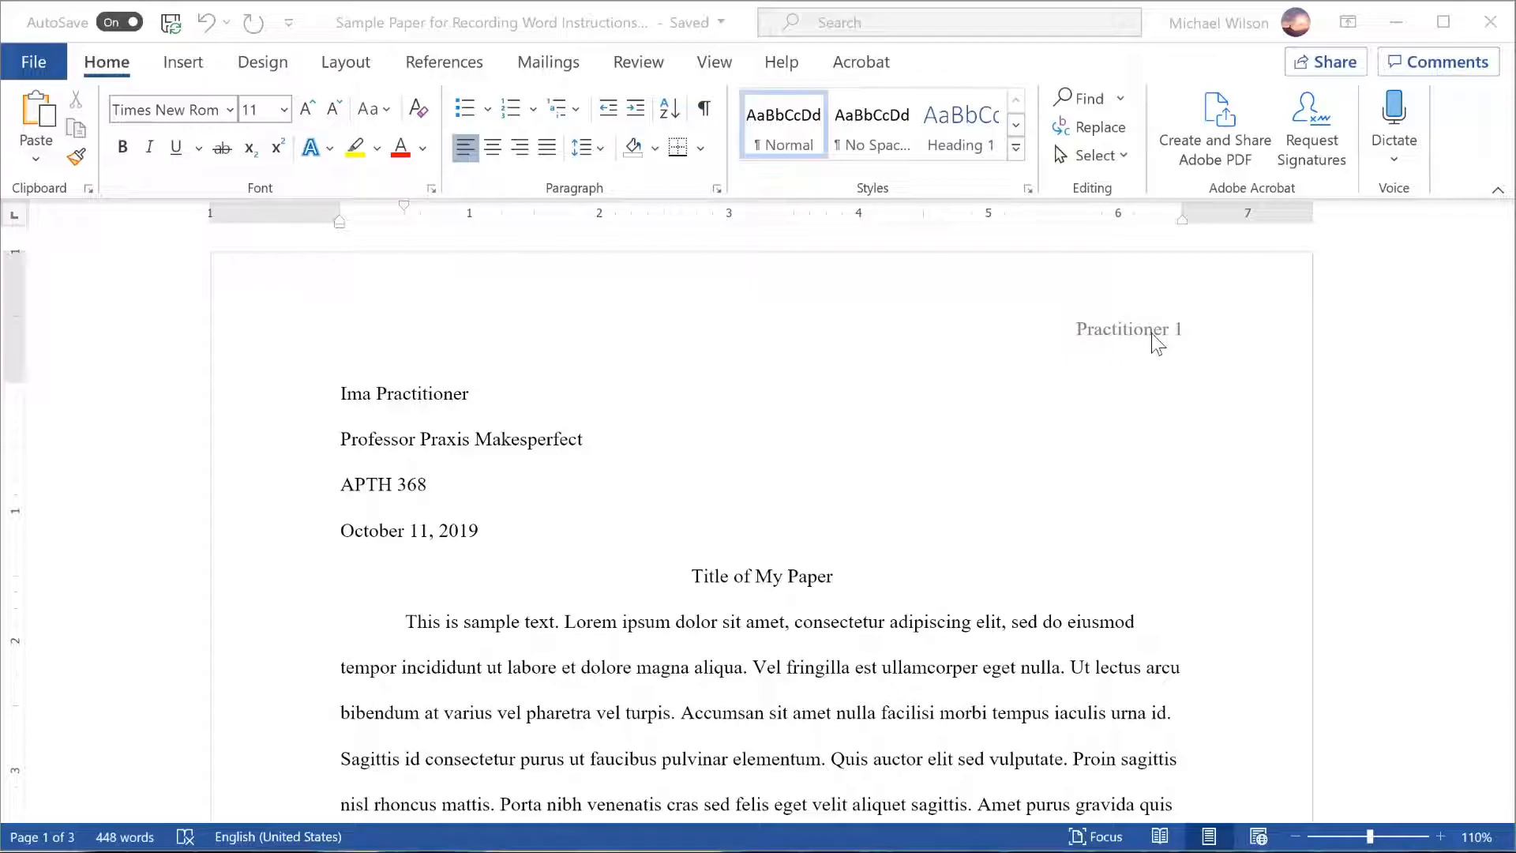
Examine the sample paper's first page: the header with last name and page number, heading block, centred title, paragraph indents, spacing and margins.
{"action": "scroll", "coordinate": [947, 410], "scroll_direction": "down", "scroll_amount": 1}
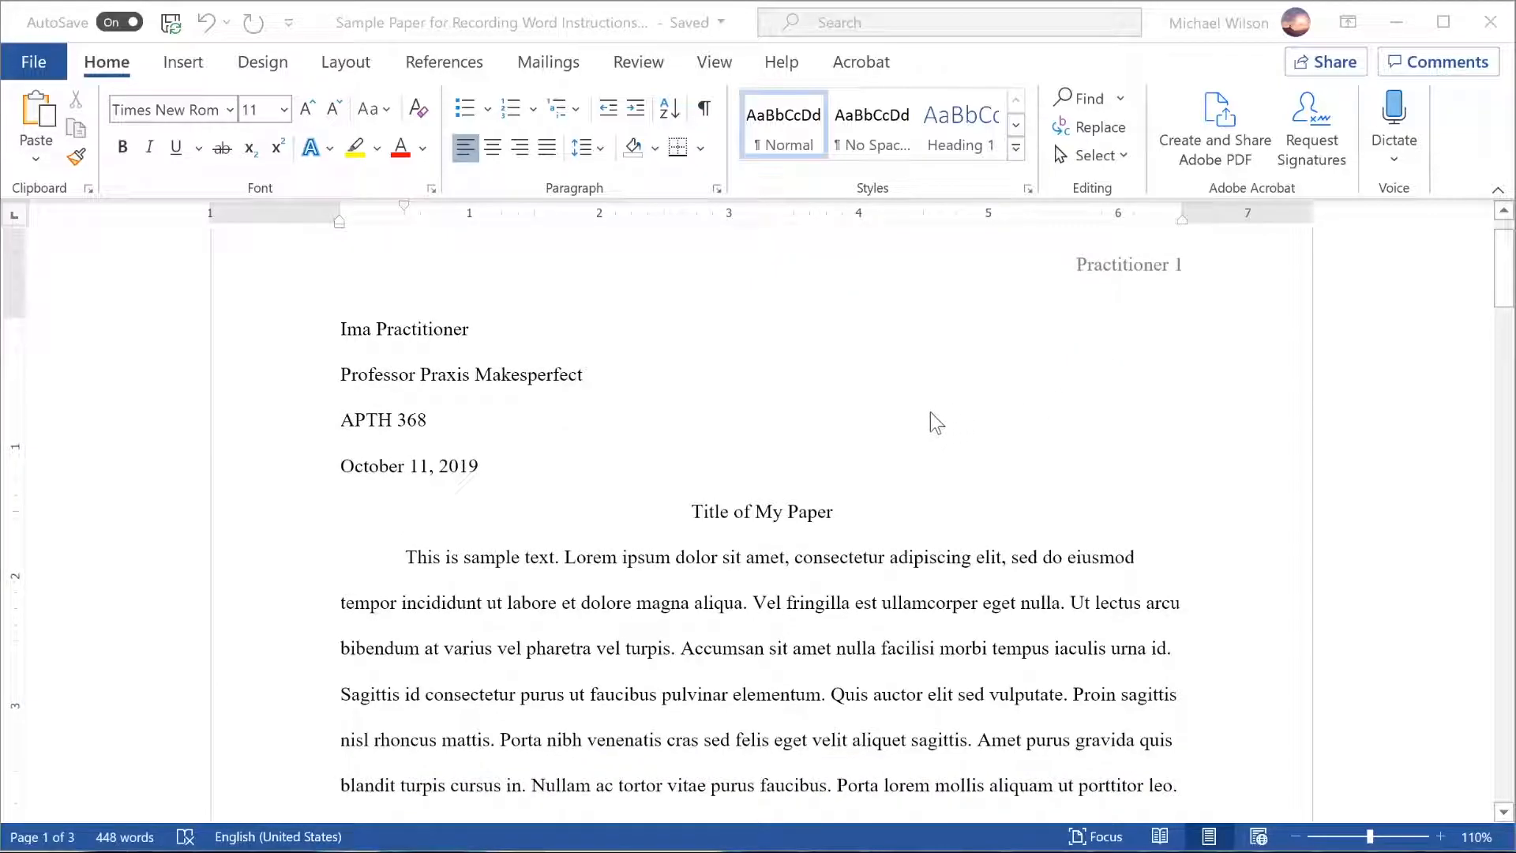
{"action": "scroll", "coordinate": [792, 521], "scroll_direction": "down", "scroll_amount": 2}
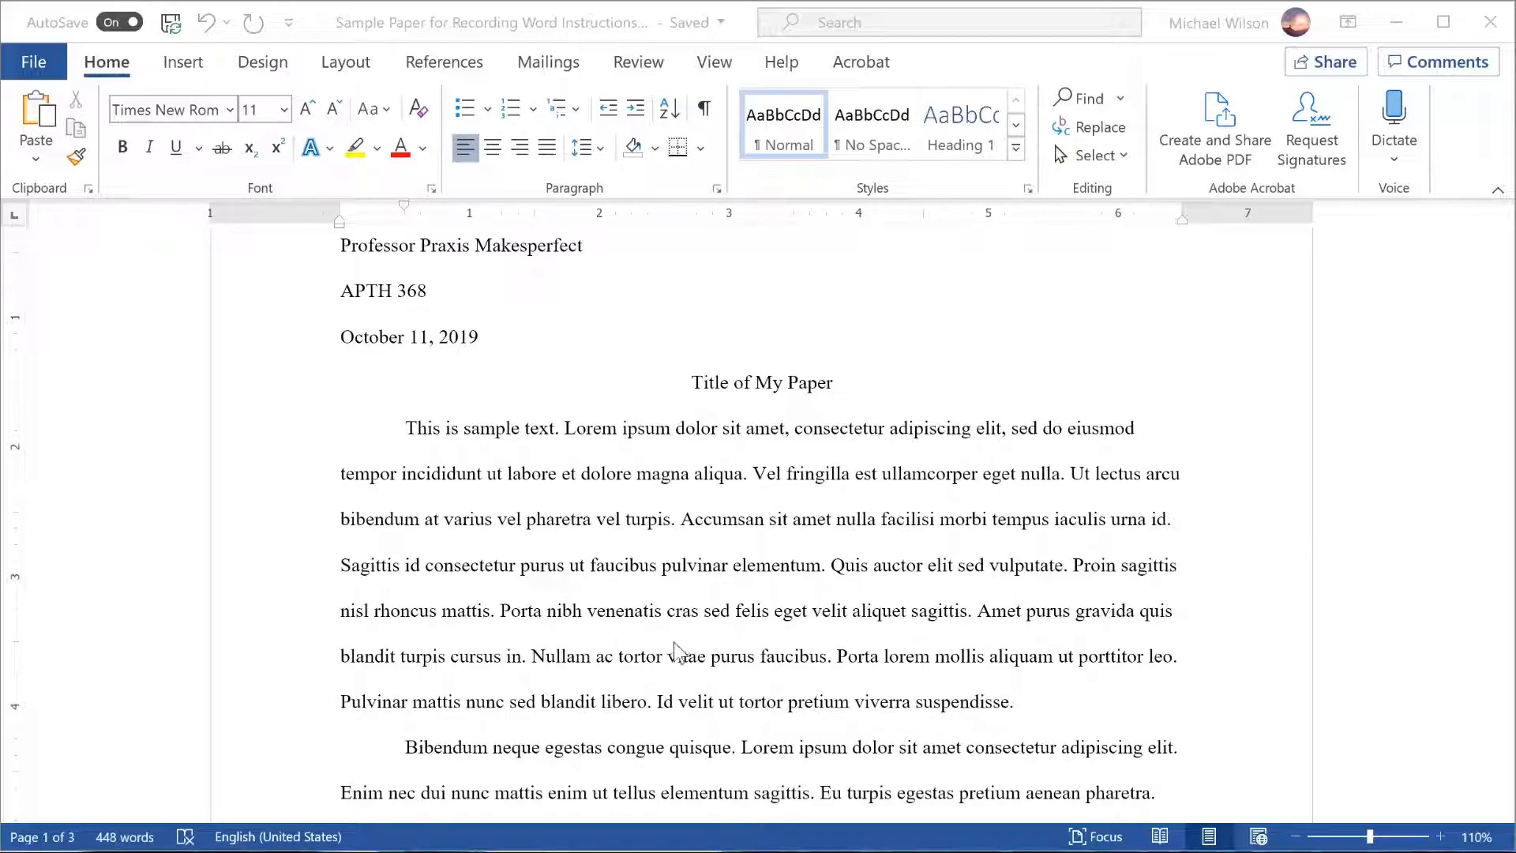
{"action": "scroll", "coordinate": [537, 667], "scroll_direction": "up", "scroll_amount": 3}
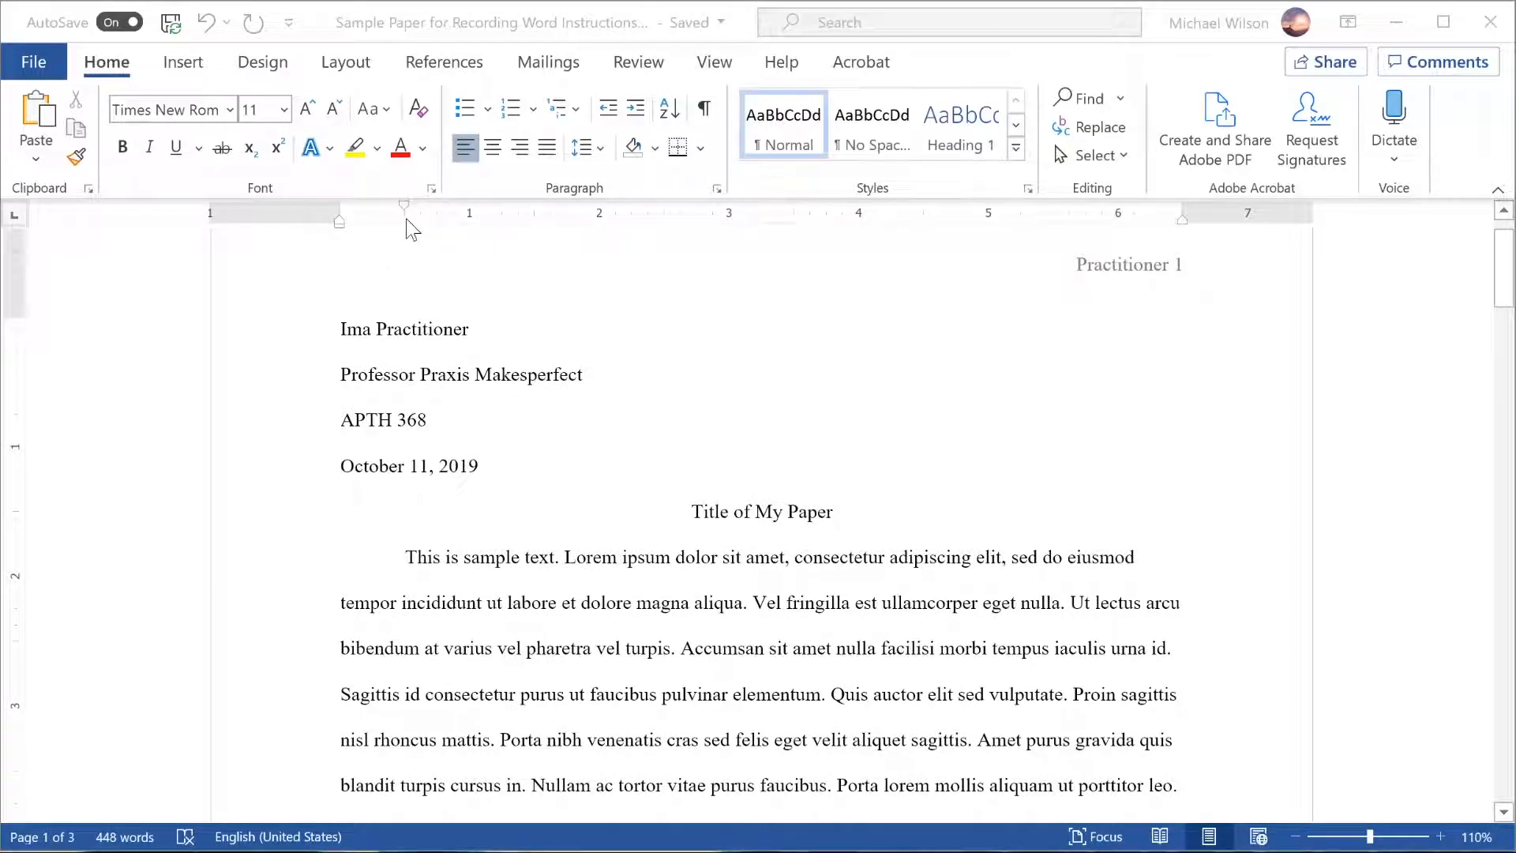
{"action": "scroll", "coordinate": [430, 552], "scroll_direction": "down", "scroll_amount": 2}
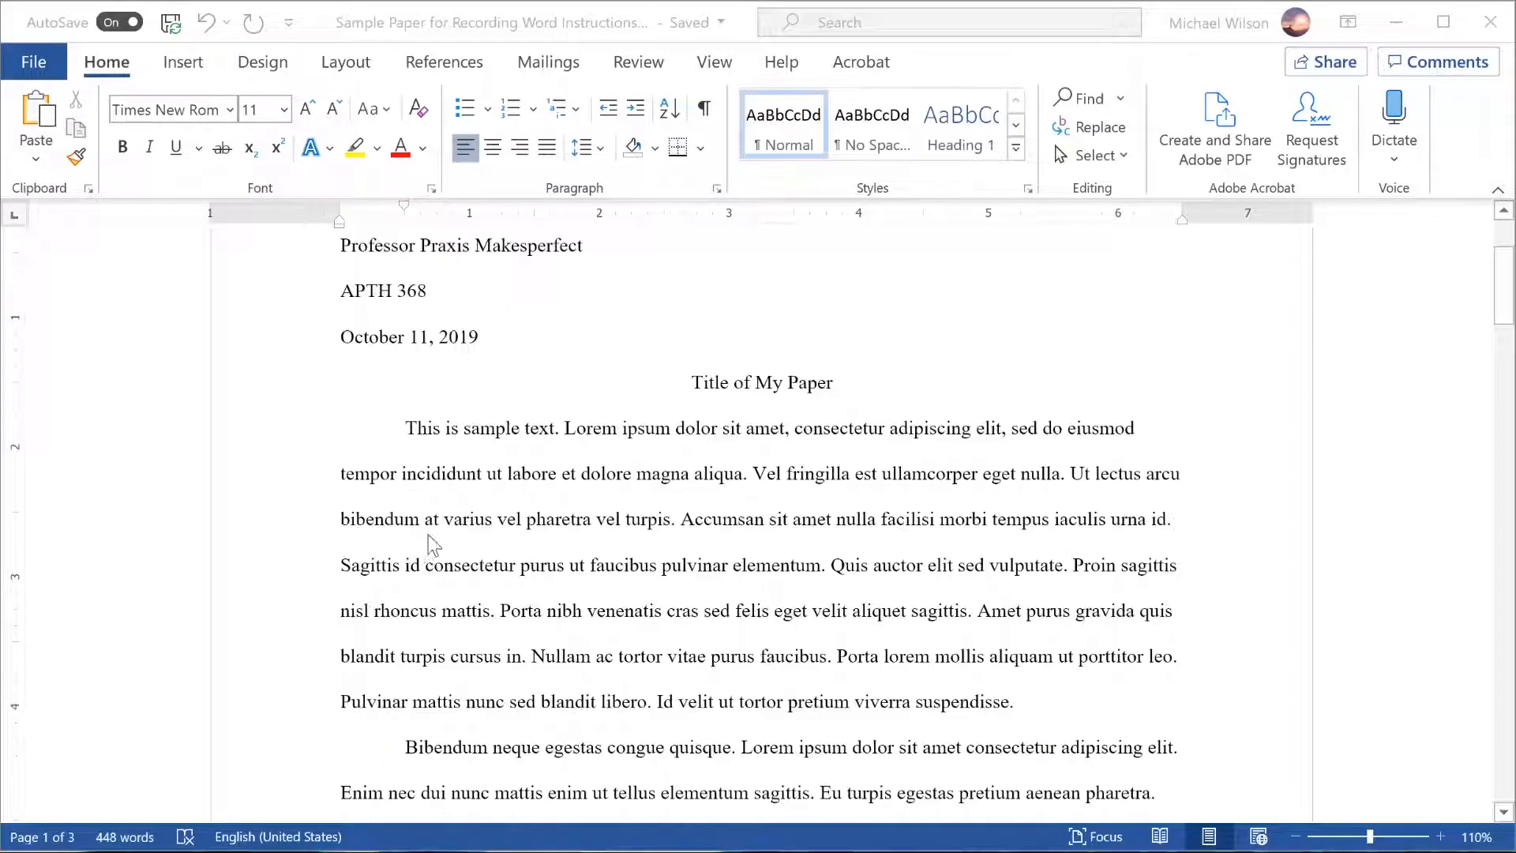
{"action": "scroll", "coordinate": [580, 517], "scroll_direction": "down", "scroll_amount": 3}
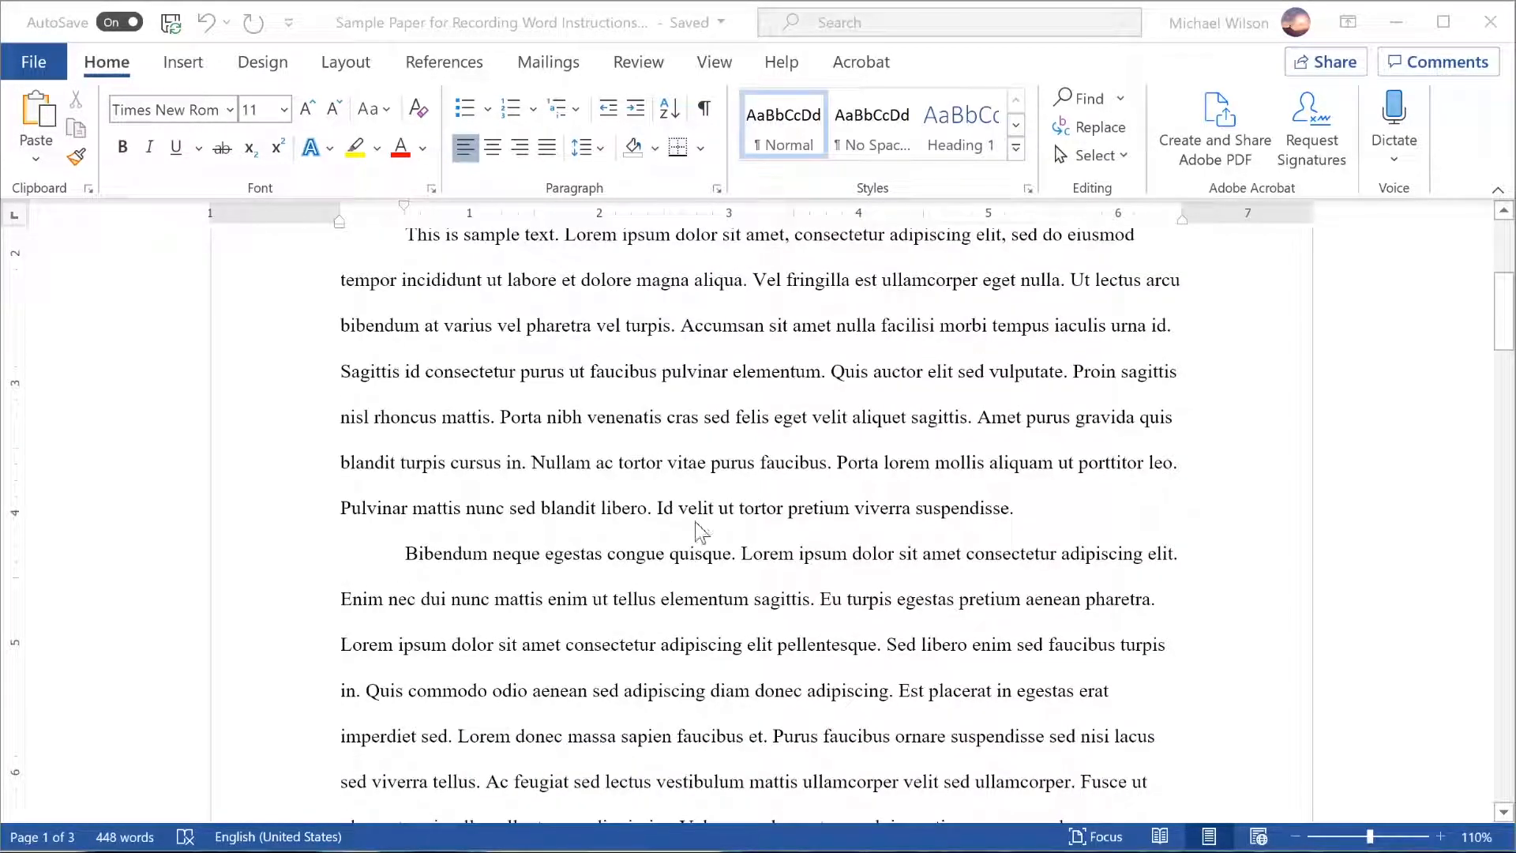
{"action": "scroll", "coordinate": [693, 552], "scroll_direction": "down", "scroll_amount": 11}
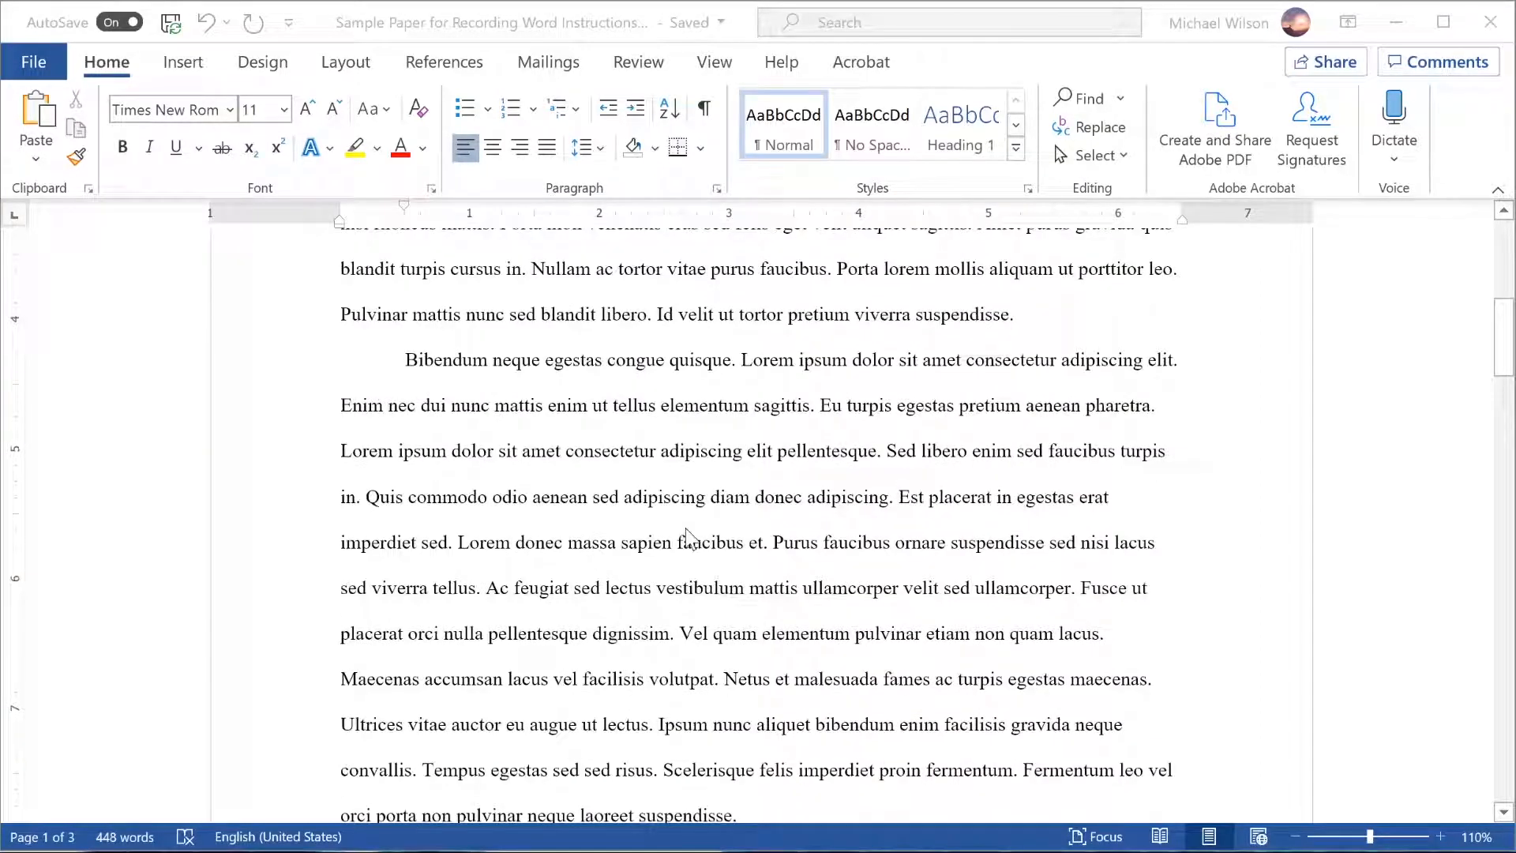
{"action": "scroll", "coordinate": [693, 523], "scroll_direction": "down", "scroll_amount": 2}
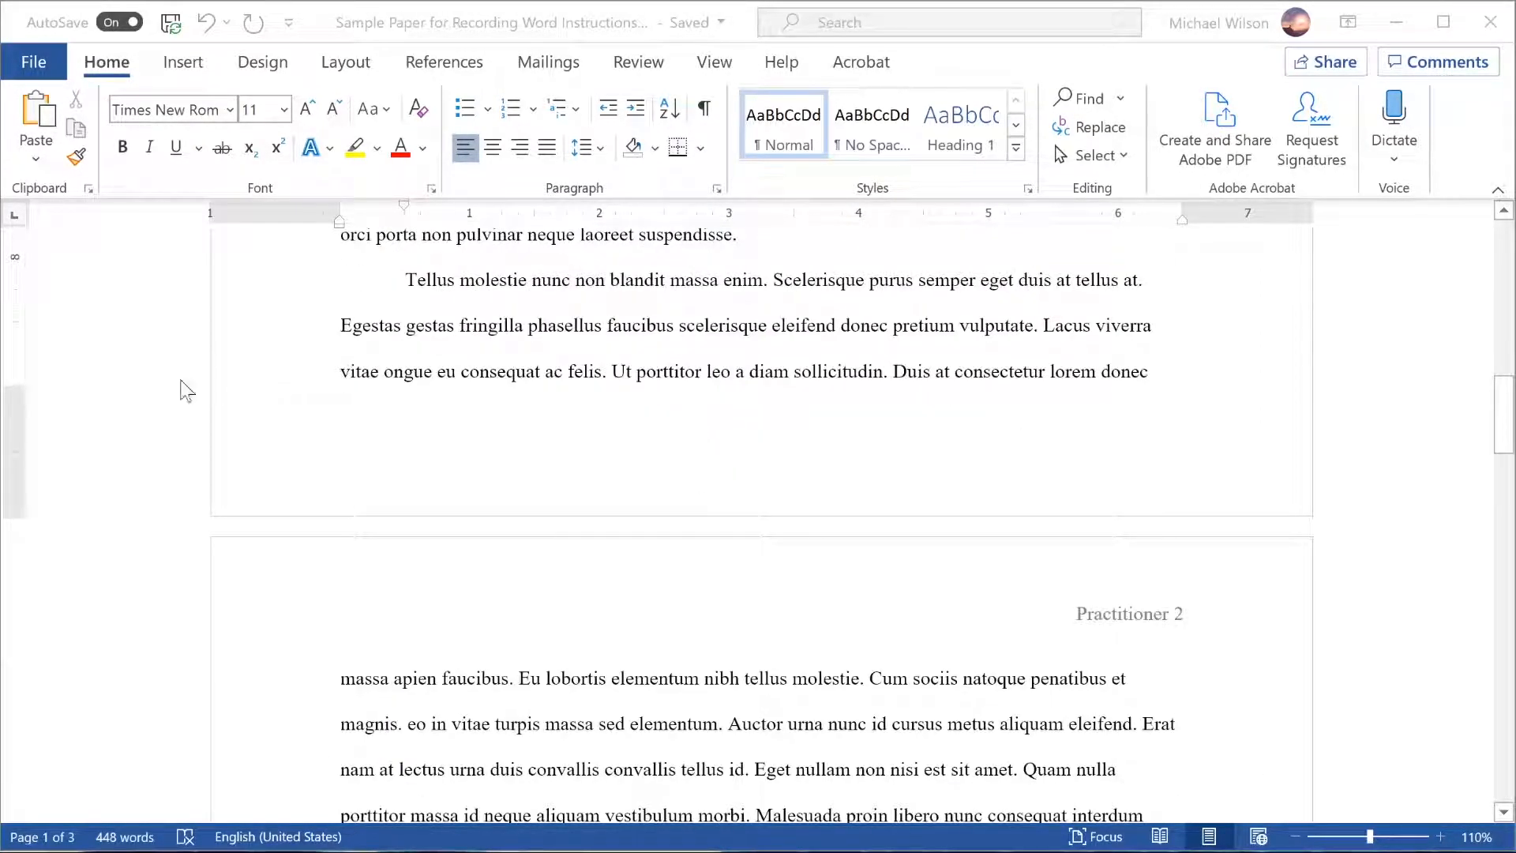
{"action": "scroll", "coordinate": [651, 377], "scroll_direction": "down", "scroll_amount": 1}
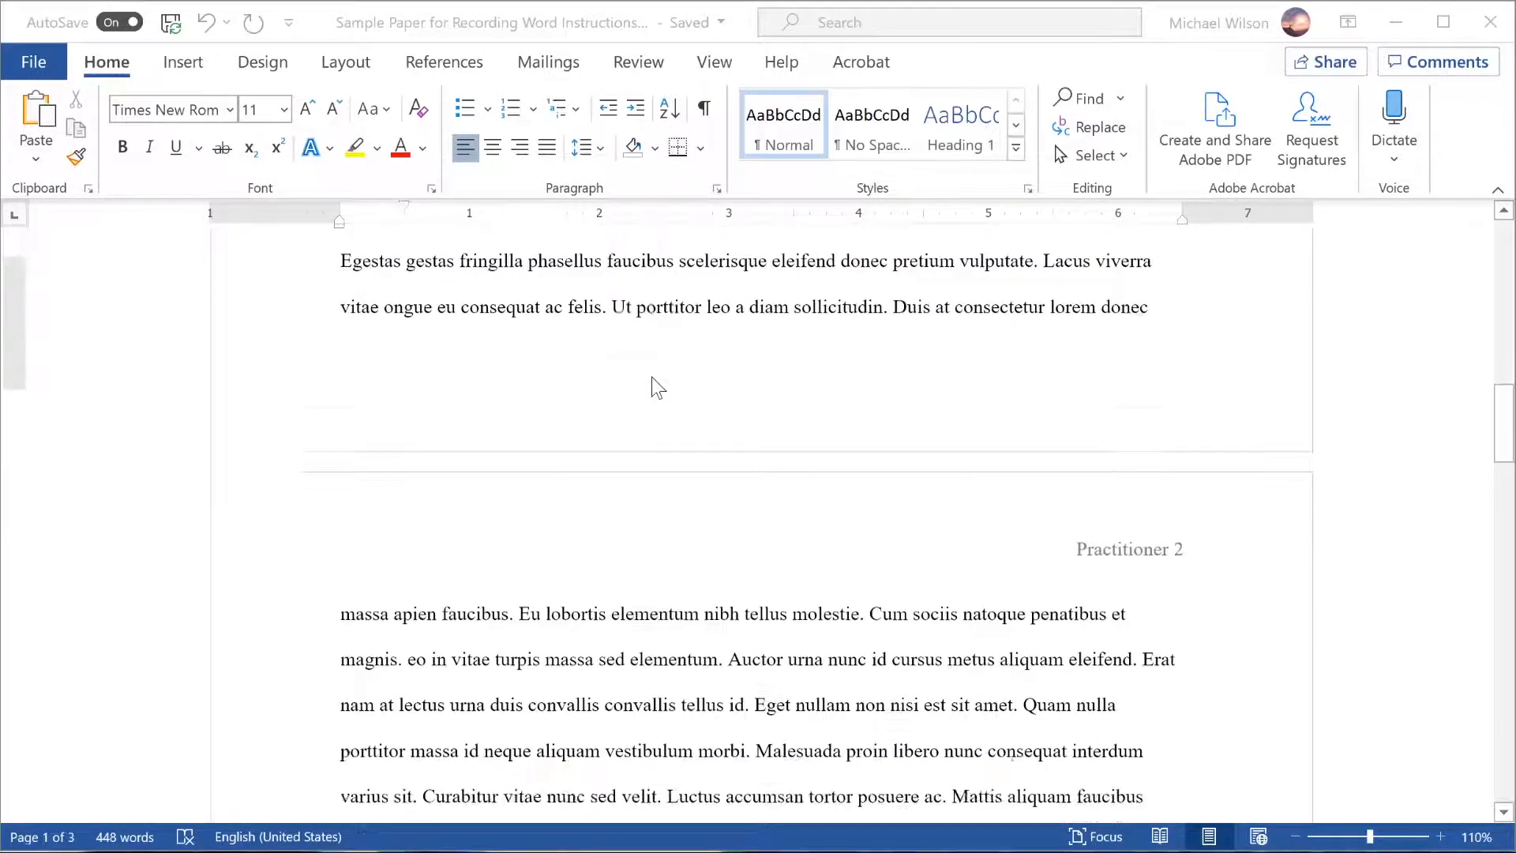
{"action": "scroll", "coordinate": [652, 376], "scroll_direction": "down", "scroll_amount": 3}
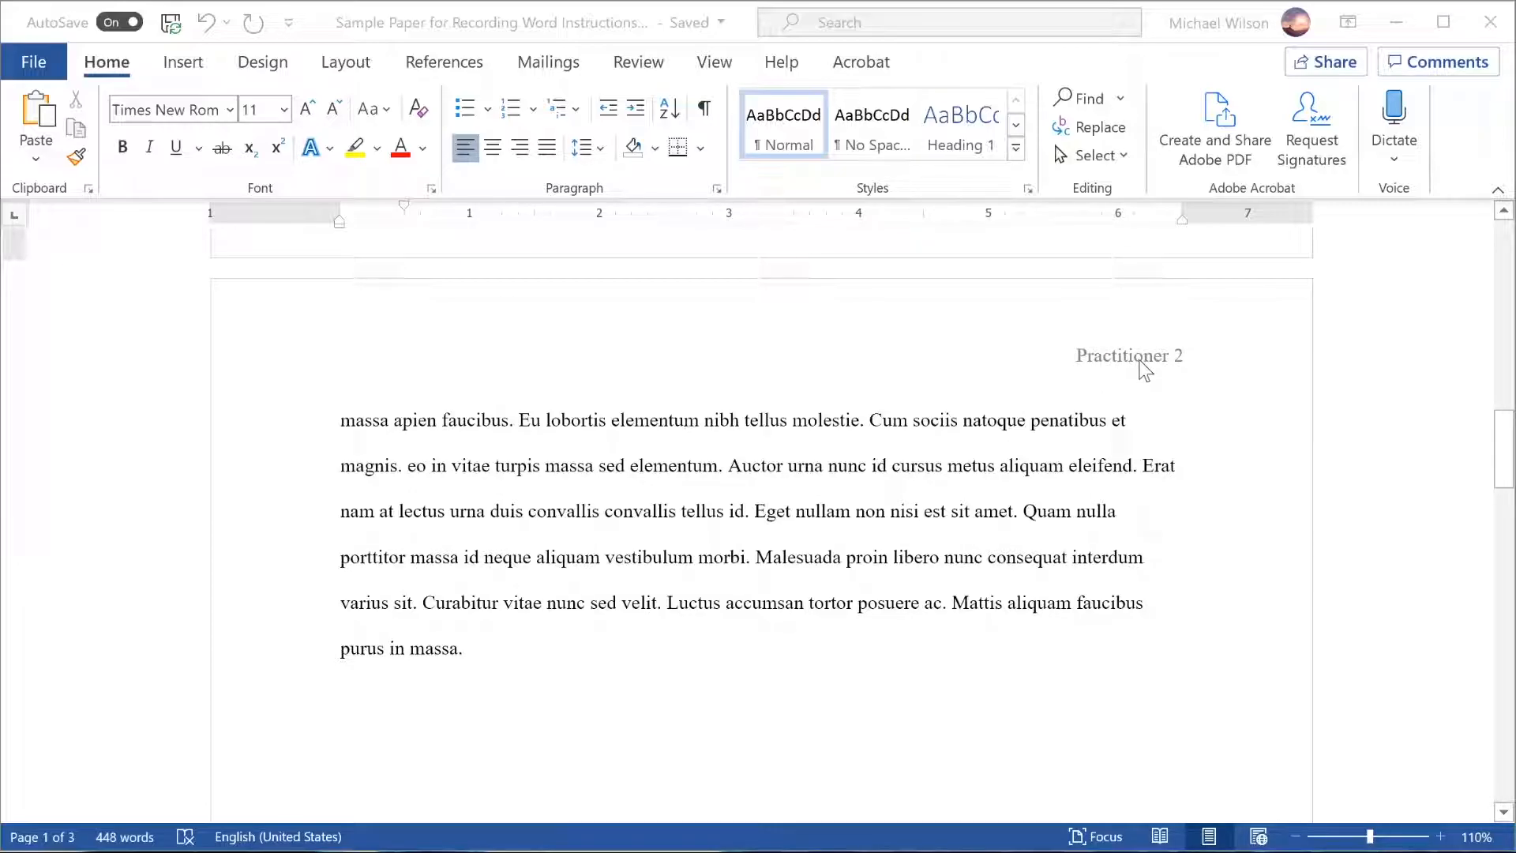
Examine the sample paper's second page and its Works Cited page, including the hanging indents, and return to the document's start.
{"action": "scroll", "coordinate": [597, 540], "scroll_direction": "down", "scroll_amount": 2}
{"action": "scroll", "coordinate": [496, 546], "scroll_direction": "up", "scroll_amount": 3}
{"action": "scroll", "coordinate": [485, 542], "scroll_direction": "down", "scroll_amount": 3}
{"action": "scroll", "coordinate": [481, 524], "scroll_direction": "up", "scroll_amount": 3}
{"action": "scroll", "coordinate": [620, 553], "scroll_direction": "down", "scroll_amount": 4}
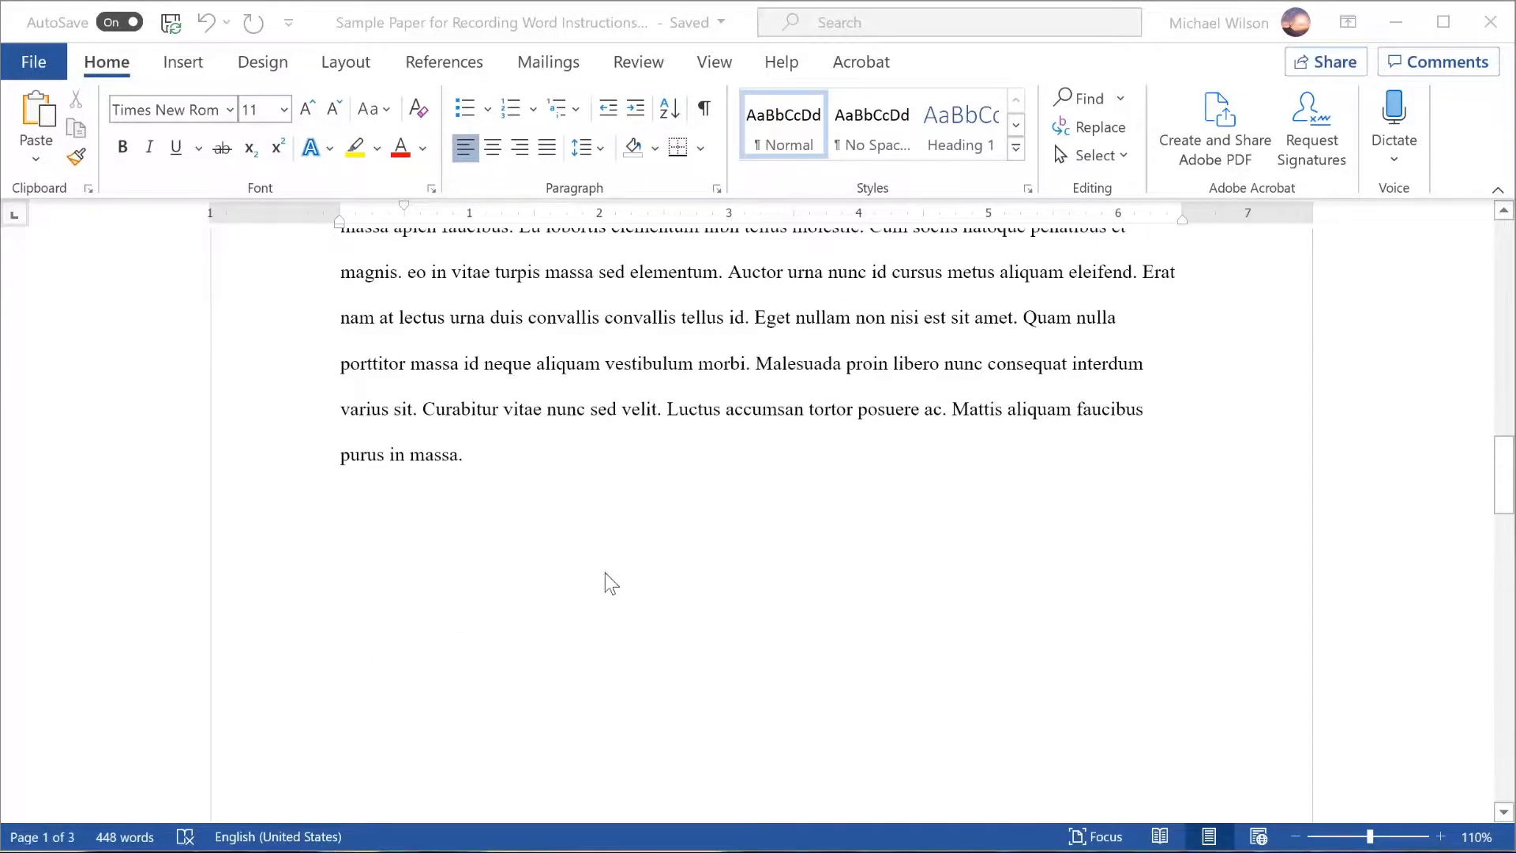
{"action": "scroll", "coordinate": [632, 489], "scroll_direction": "down", "scroll_amount": 4}
{"action": "scroll", "coordinate": [671, 474], "scroll_direction": "down", "scroll_amount": 5}
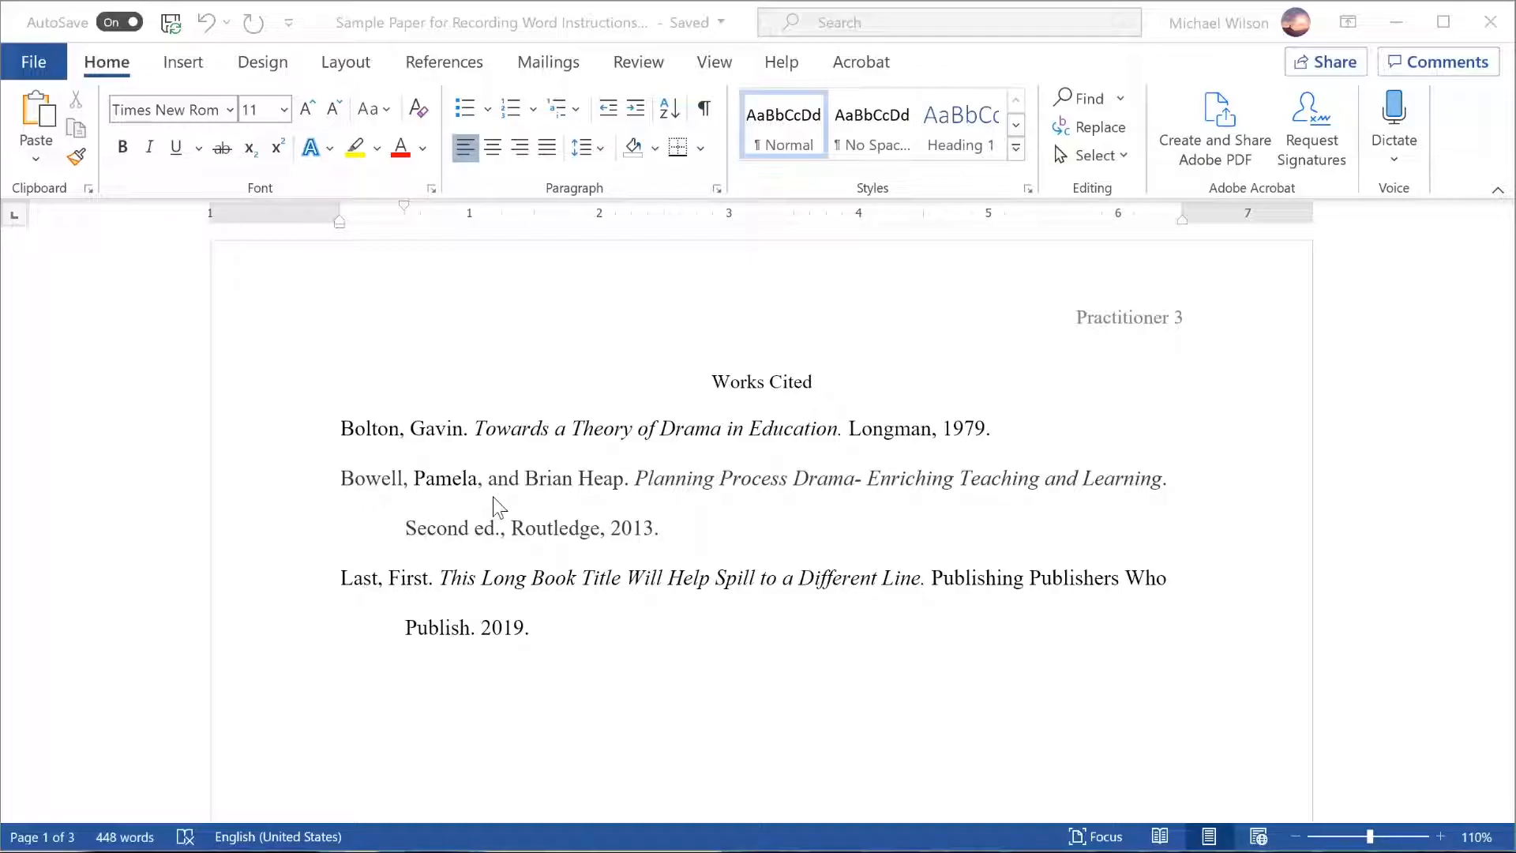
{"action": "scroll", "coordinate": [497, 507], "scroll_direction": "down", "scroll_amount": 10}
{"action": "scroll", "coordinate": [846, 508], "scroll_direction": "up", "scroll_amount": 5}
{"action": "left_click_drag", "start_coordinate": [1499, 614], "coordinate": [1492, 241]}
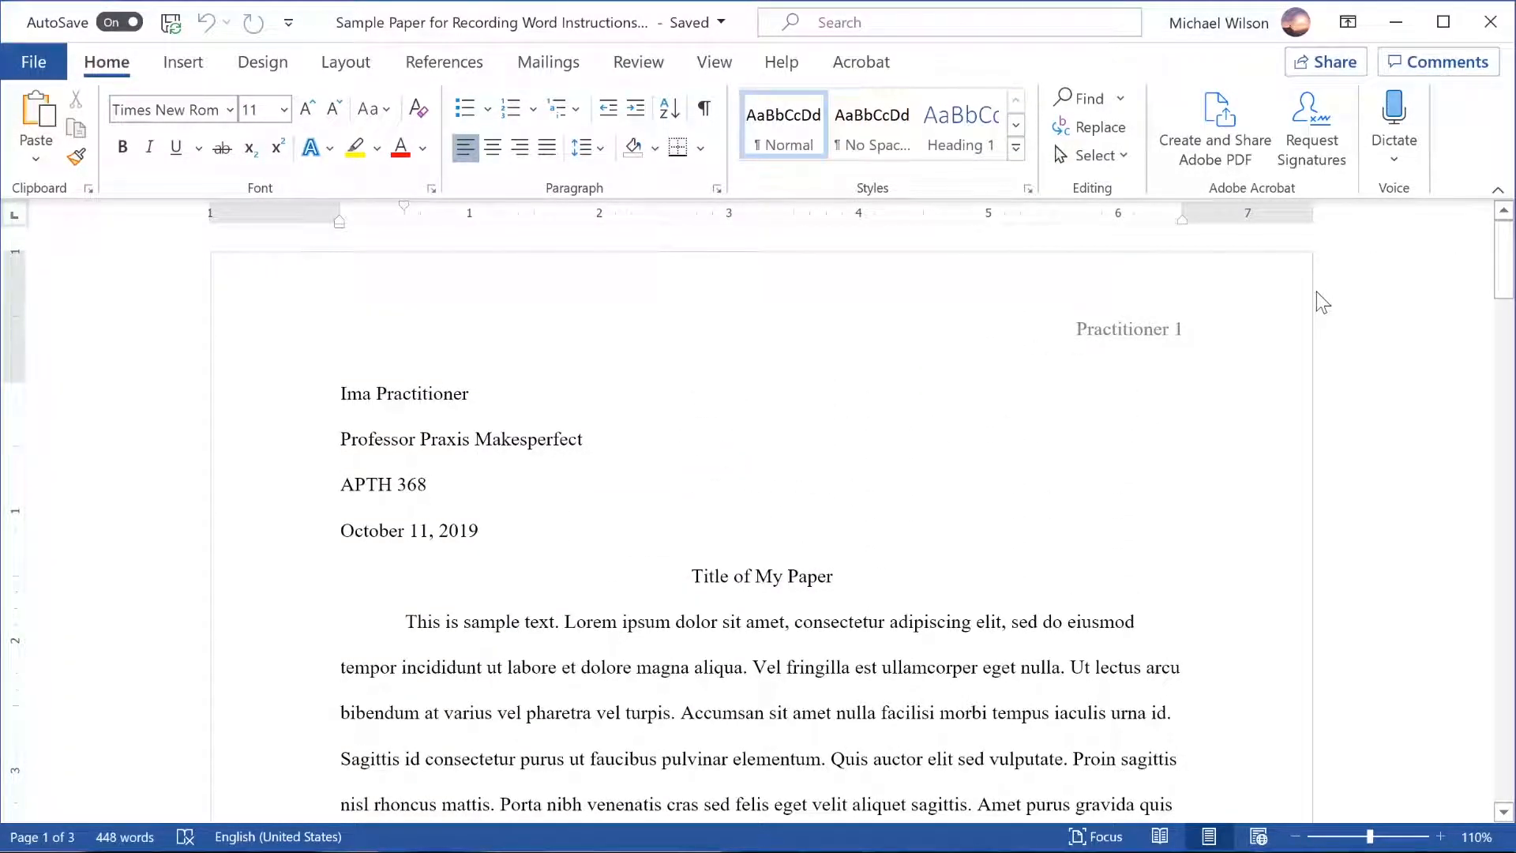
Switch to the document "Paper with formatting problems" and place the cursor in its first body paragraph.
{"action": "left_click", "coordinate": [1398, 29]}
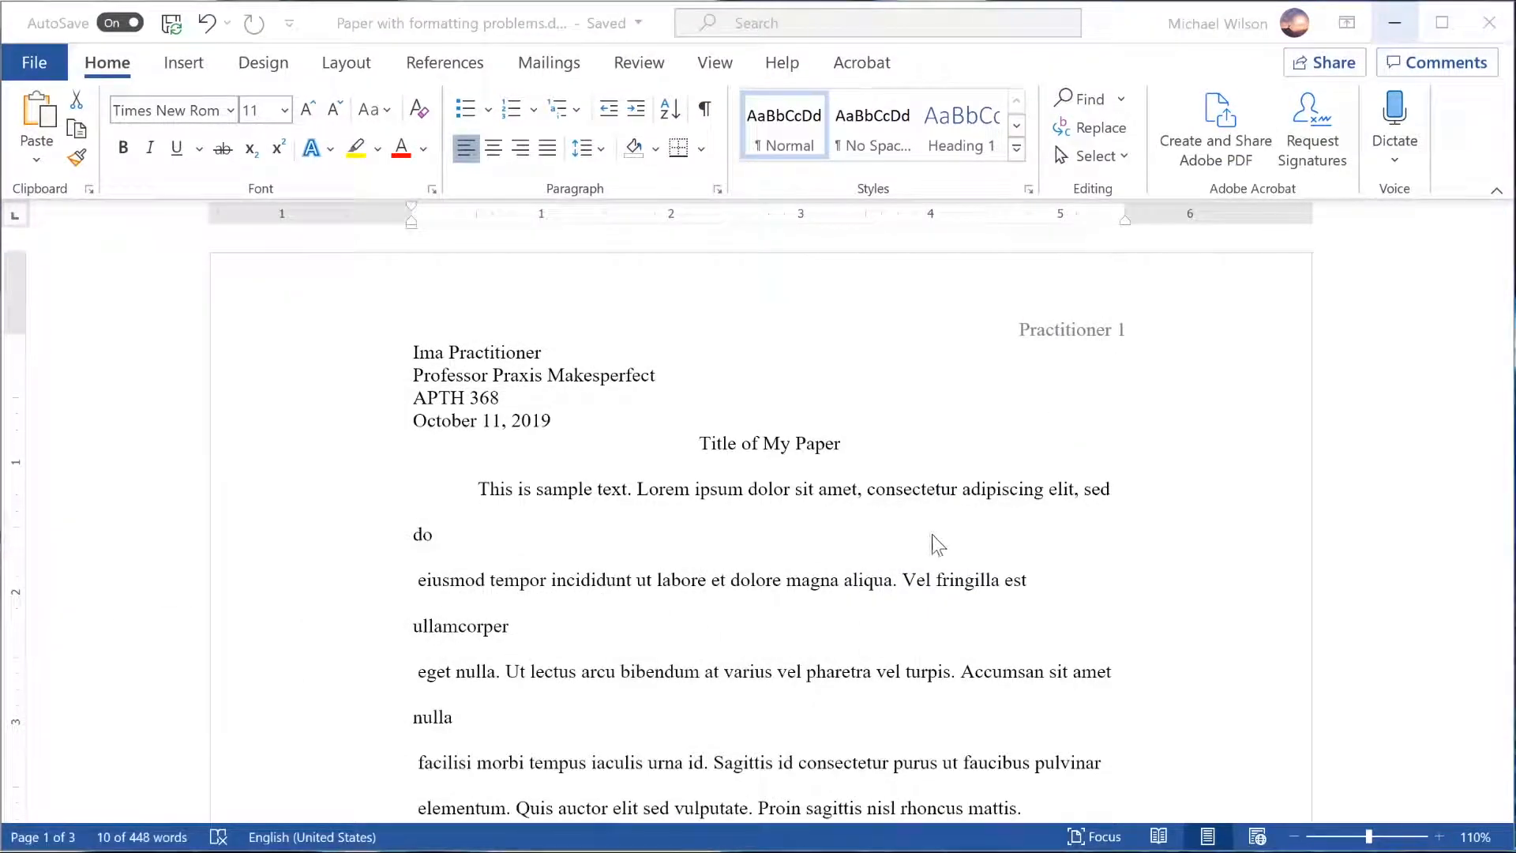
{"action": "left_click", "coordinate": [1117, 40]}
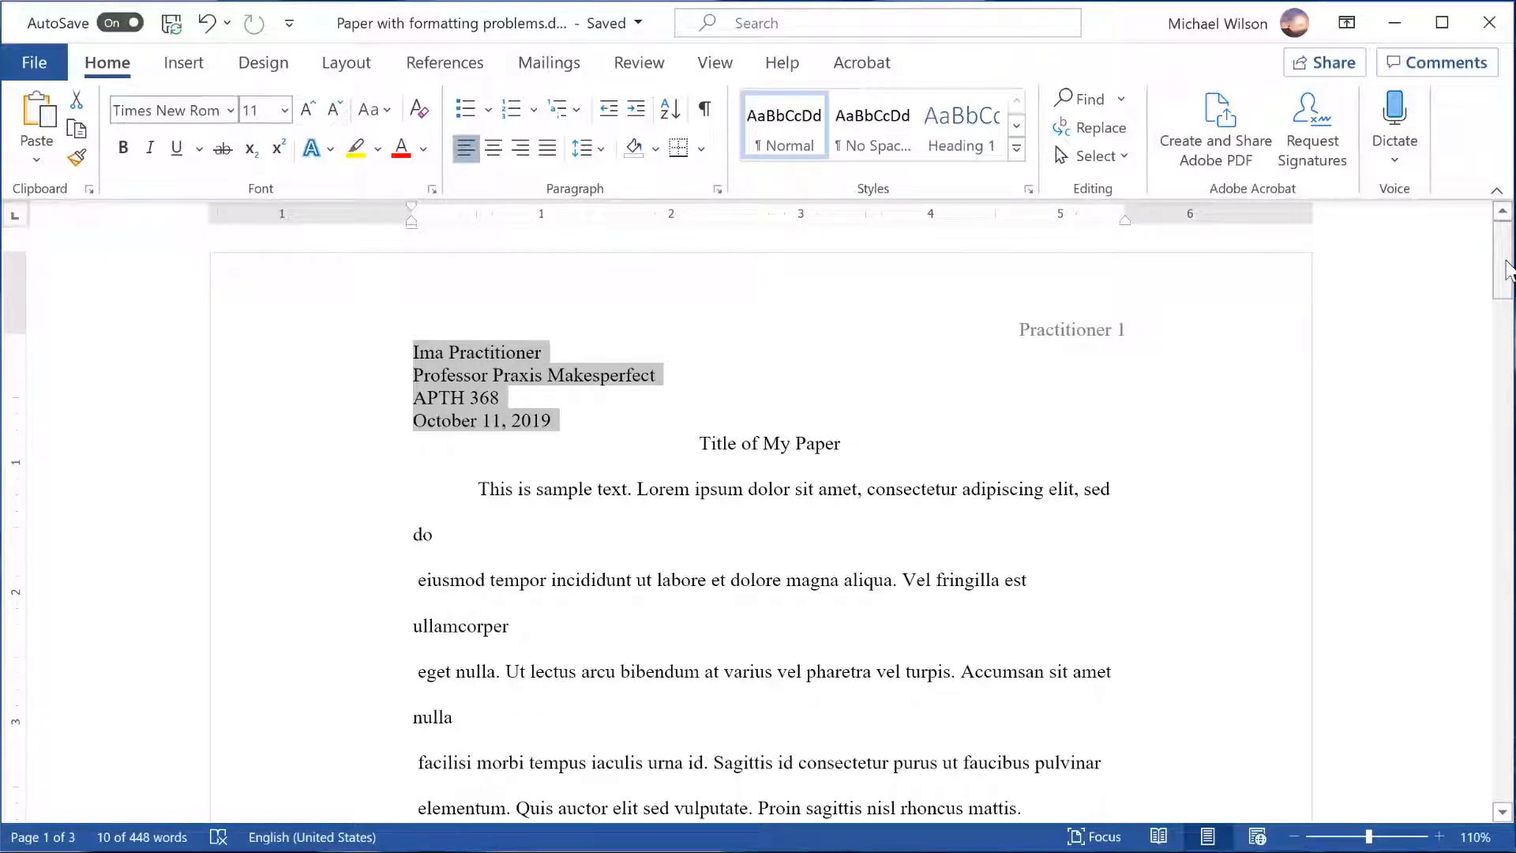
{"action": "left_click", "coordinate": [920, 489]}
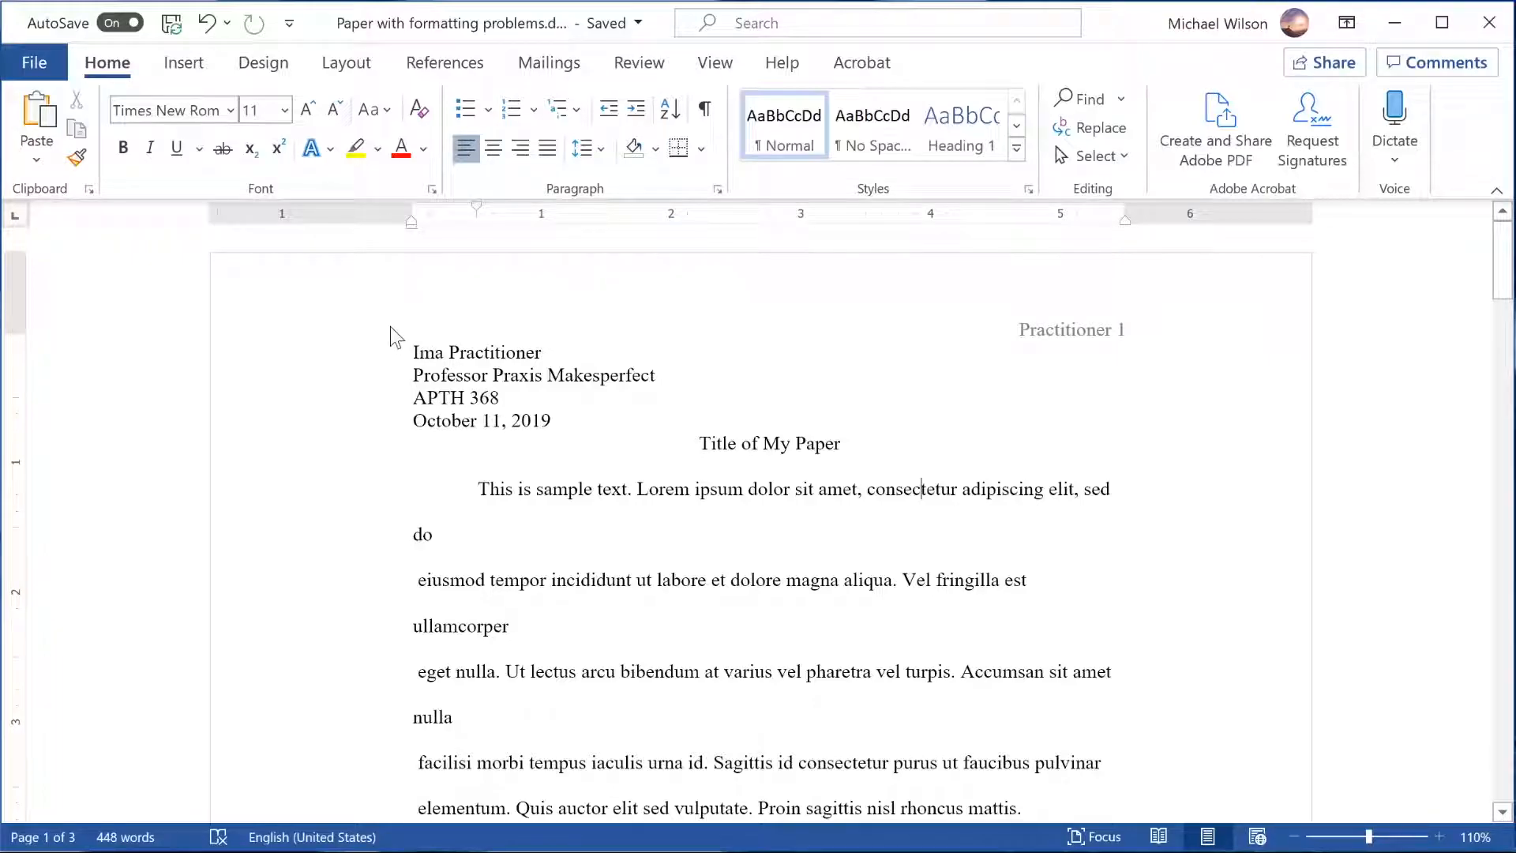
Set the left and right page margins to 1 inch on the horizontal ruler.
{"action": "left_click_drag", "start_coordinate": [411, 210], "coordinate": [353, 210]}
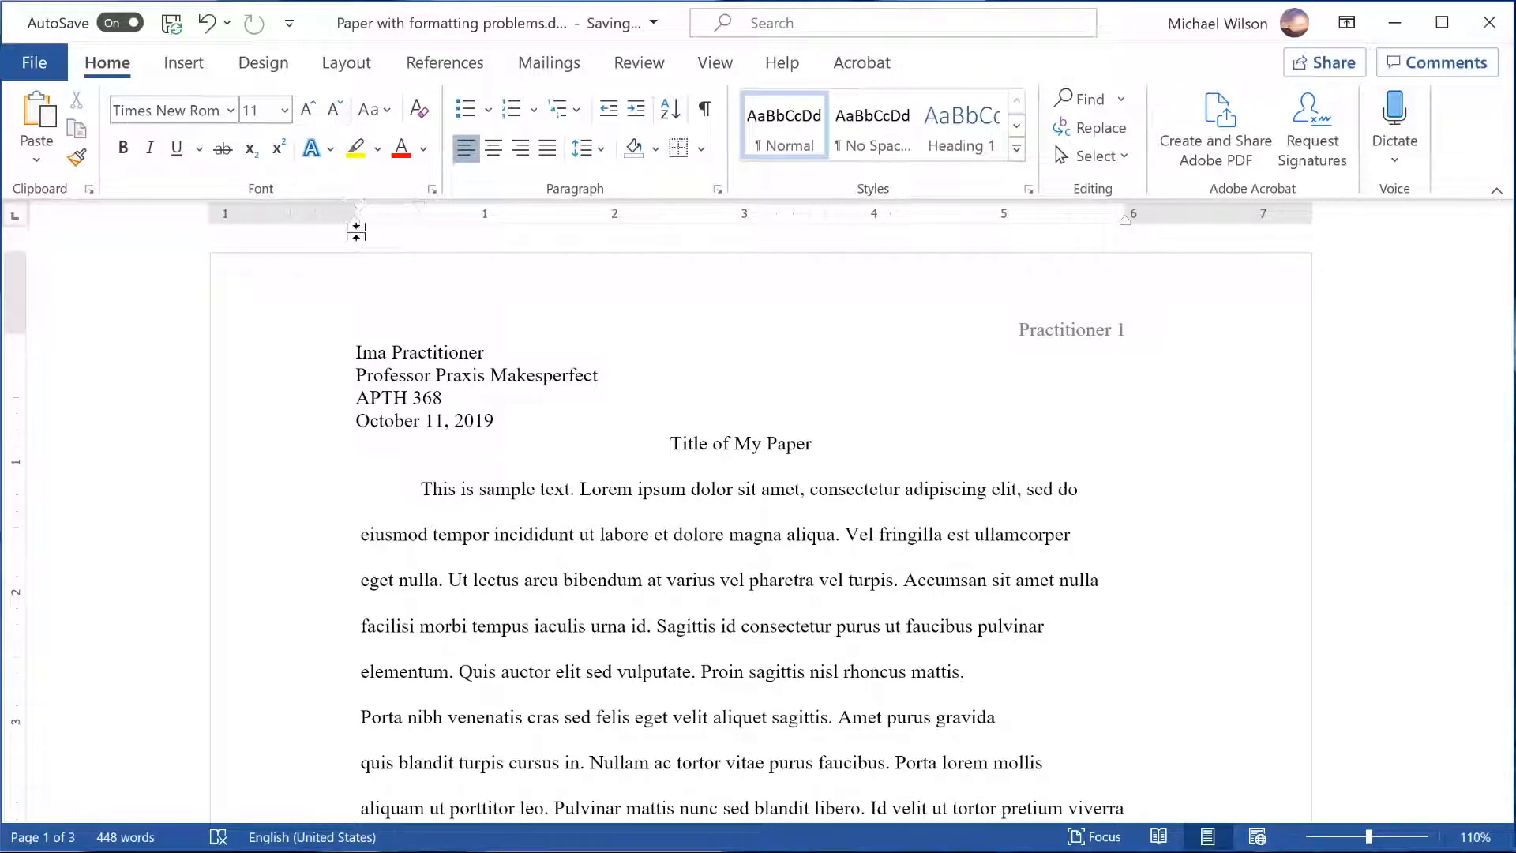
{"action": "left_click_drag", "start_coordinate": [353, 207], "coordinate": [338, 210]}
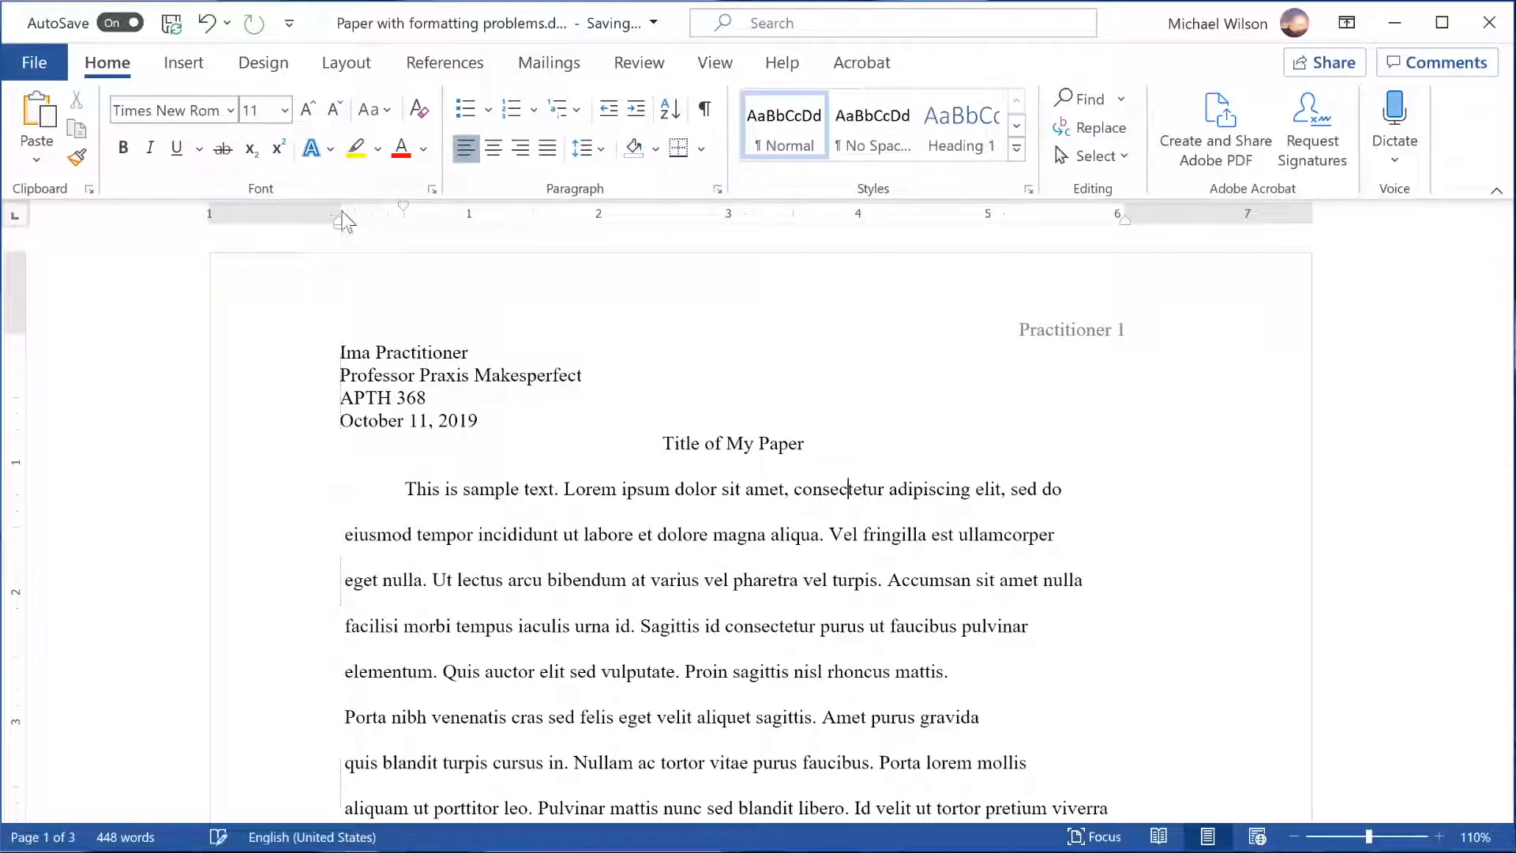
{"action": "left_click_drag", "start_coordinate": [1124, 212], "coordinate": [1182, 215]}
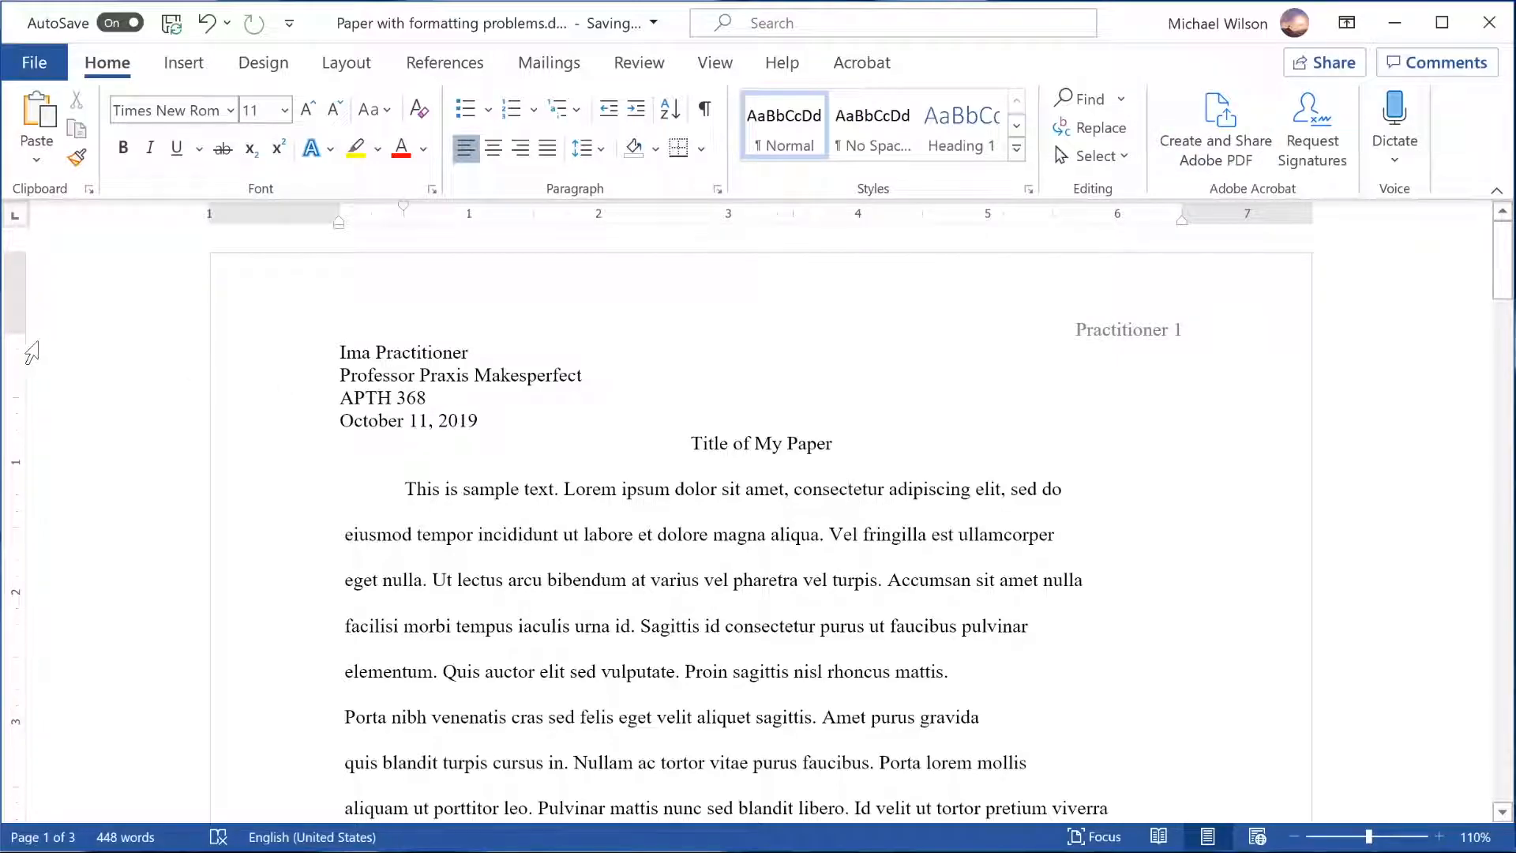
Set the top margin to 1 inch on the vertical ruler and check all margins in Page Setup.
{"action": "left_click_drag", "start_coordinate": [20, 334], "coordinate": [18, 381]}
{"action": "scroll", "coordinate": [18, 381], "scroll_direction": "down", "scroll_amount": 8}
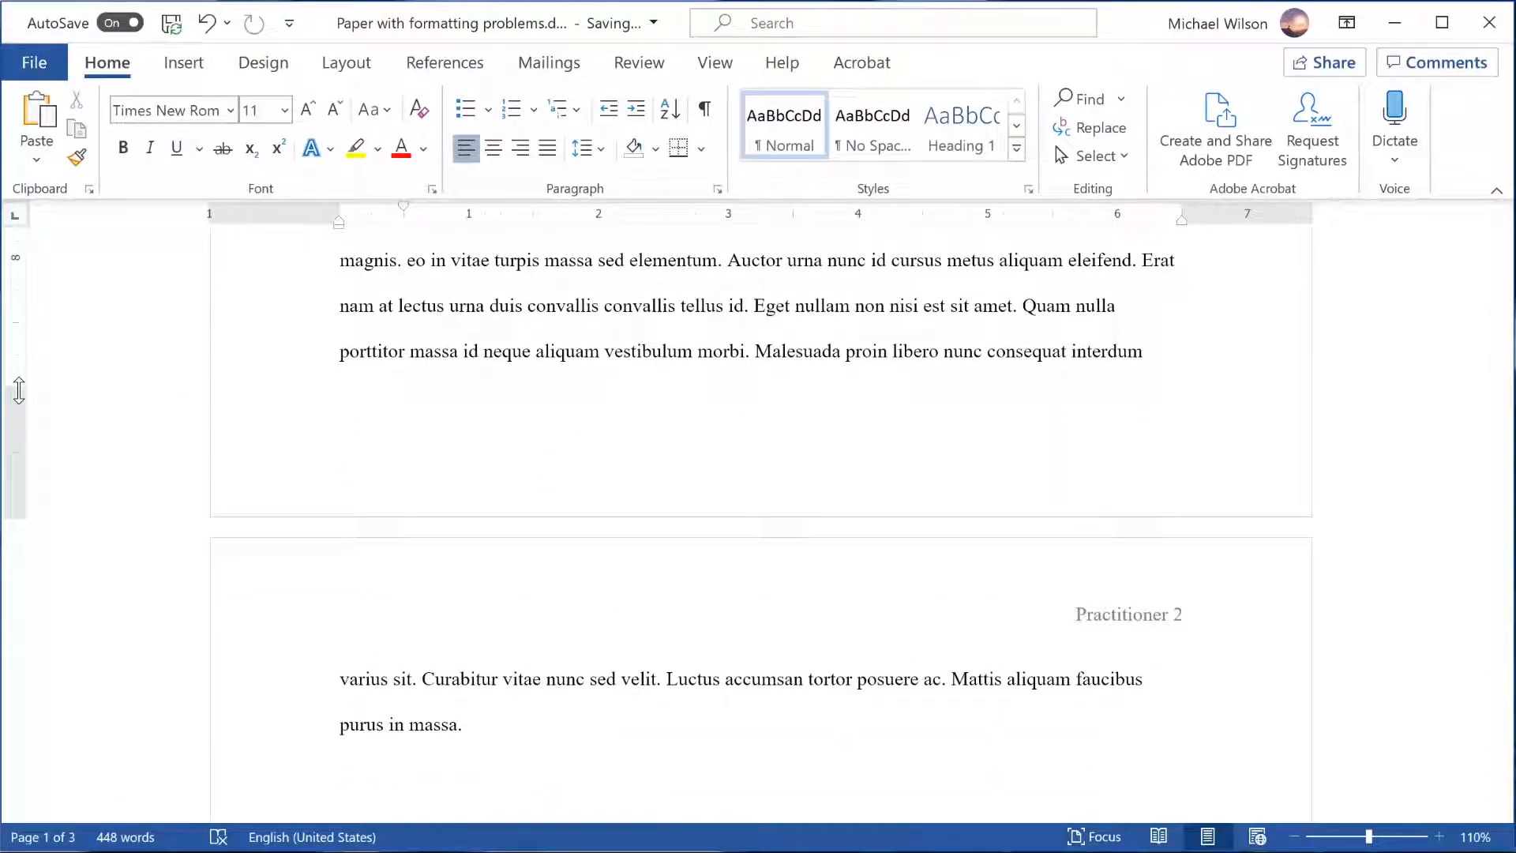
{"action": "left_click_drag", "start_coordinate": [19, 390], "coordinate": [23, 390]}
{"action": "scroll", "coordinate": [277, 292], "scroll_direction": "up", "scroll_amount": 8}
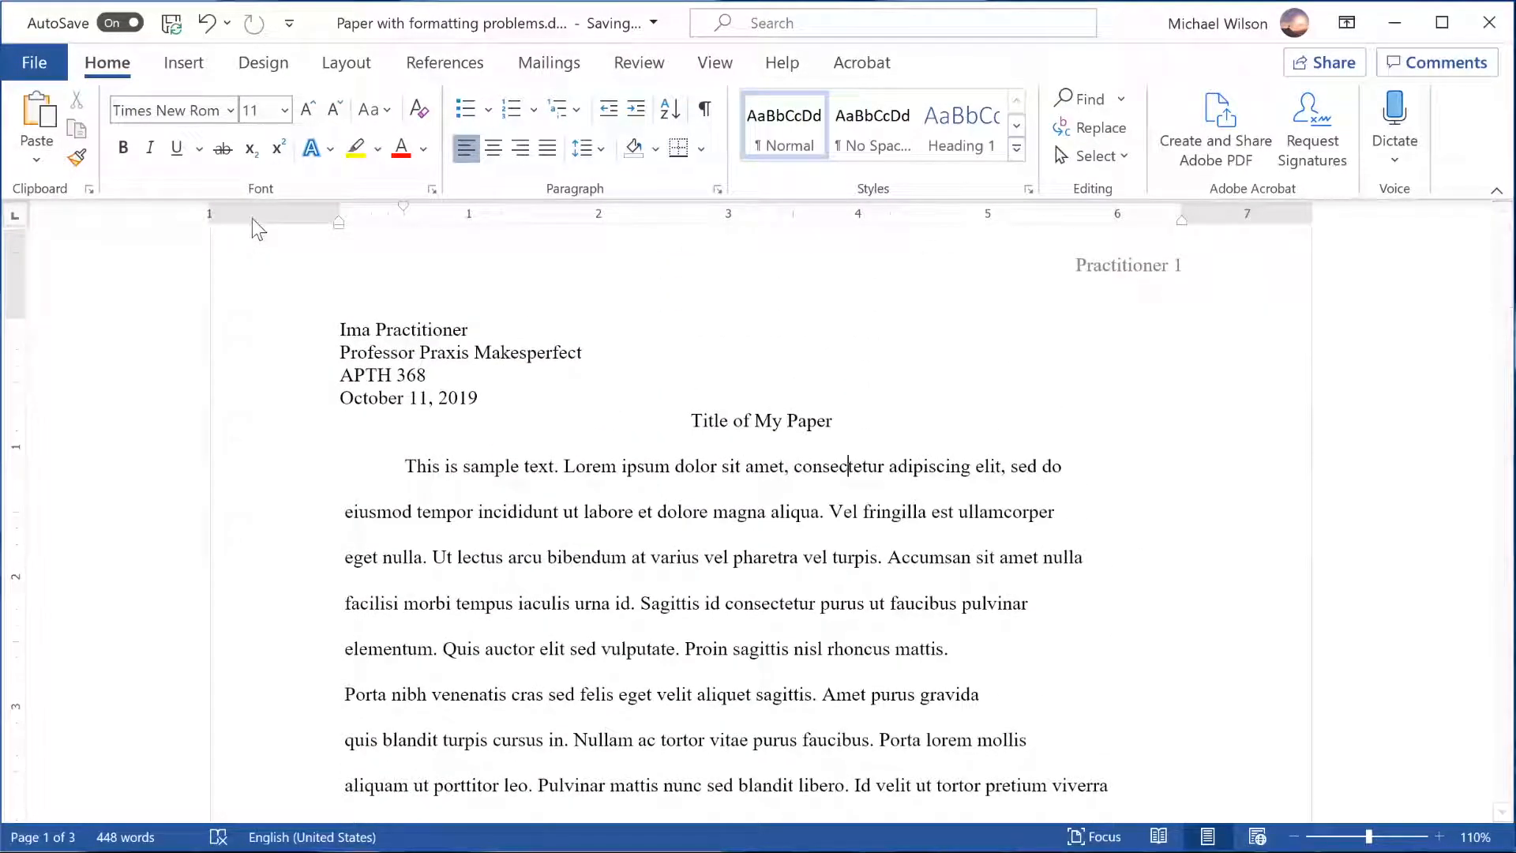
{"action": "double_click", "coordinate": [254, 214]}
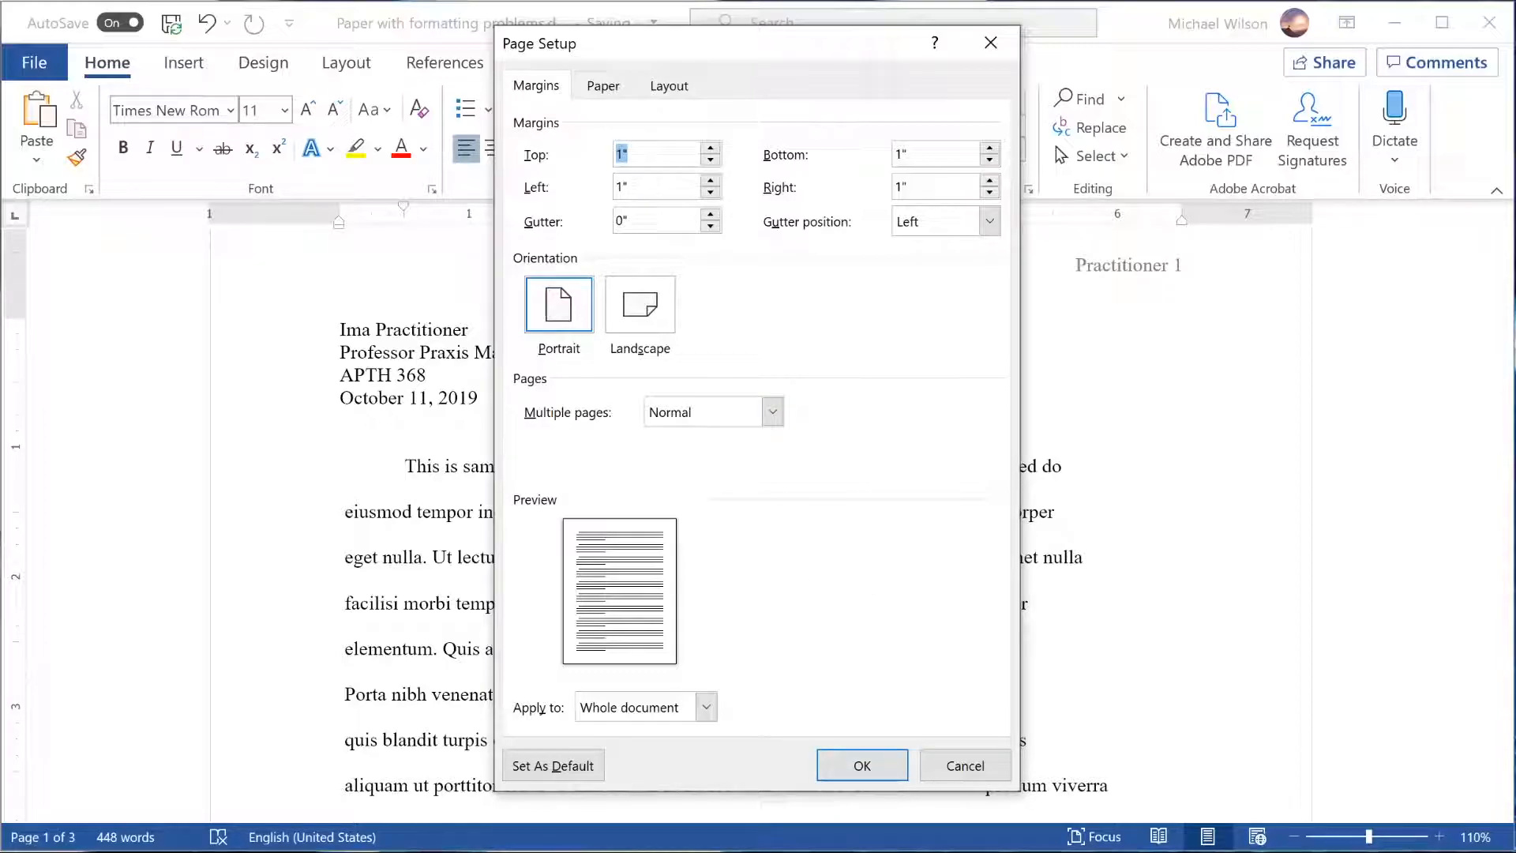
{"action": "left_click", "coordinate": [849, 771]}
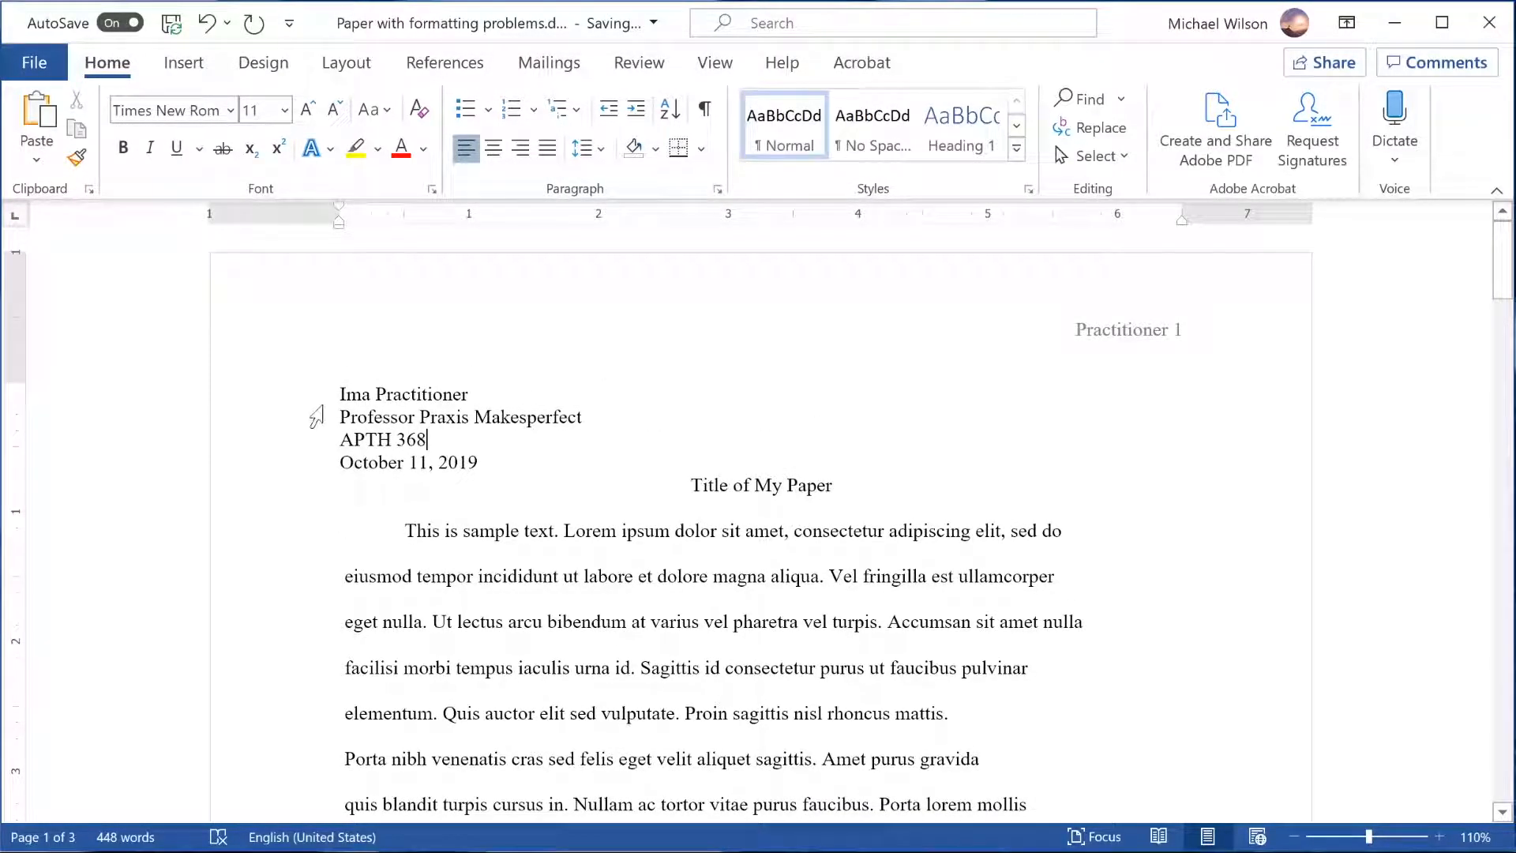
Set the line spacing of the four-line heading above the title to Double.
{"action": "left_click_drag", "start_coordinate": [339, 394], "coordinate": [548, 471]}
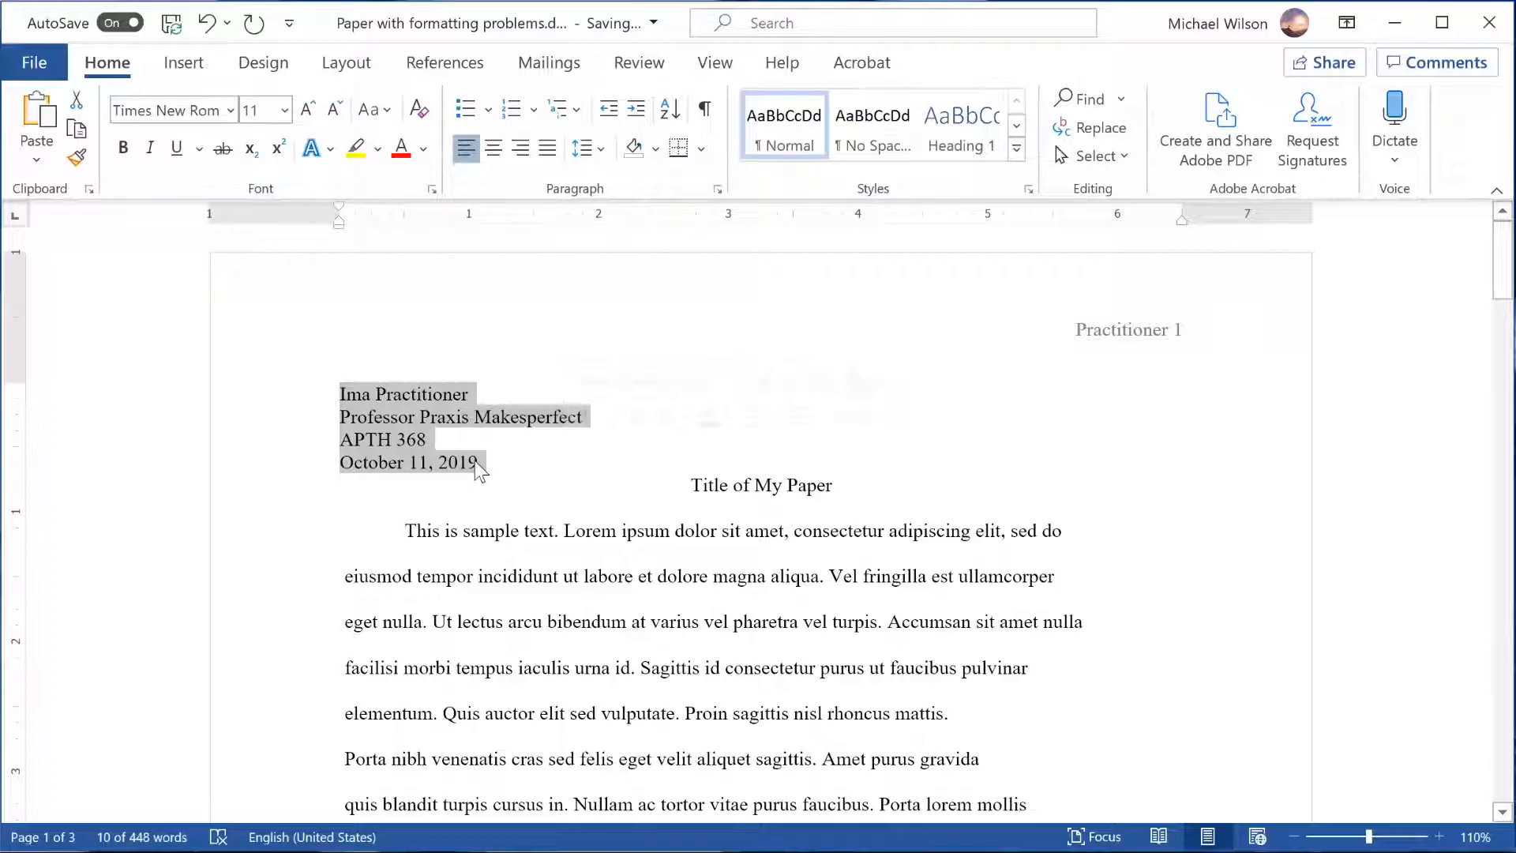
{"action": "left_click", "coordinate": [717, 190]}
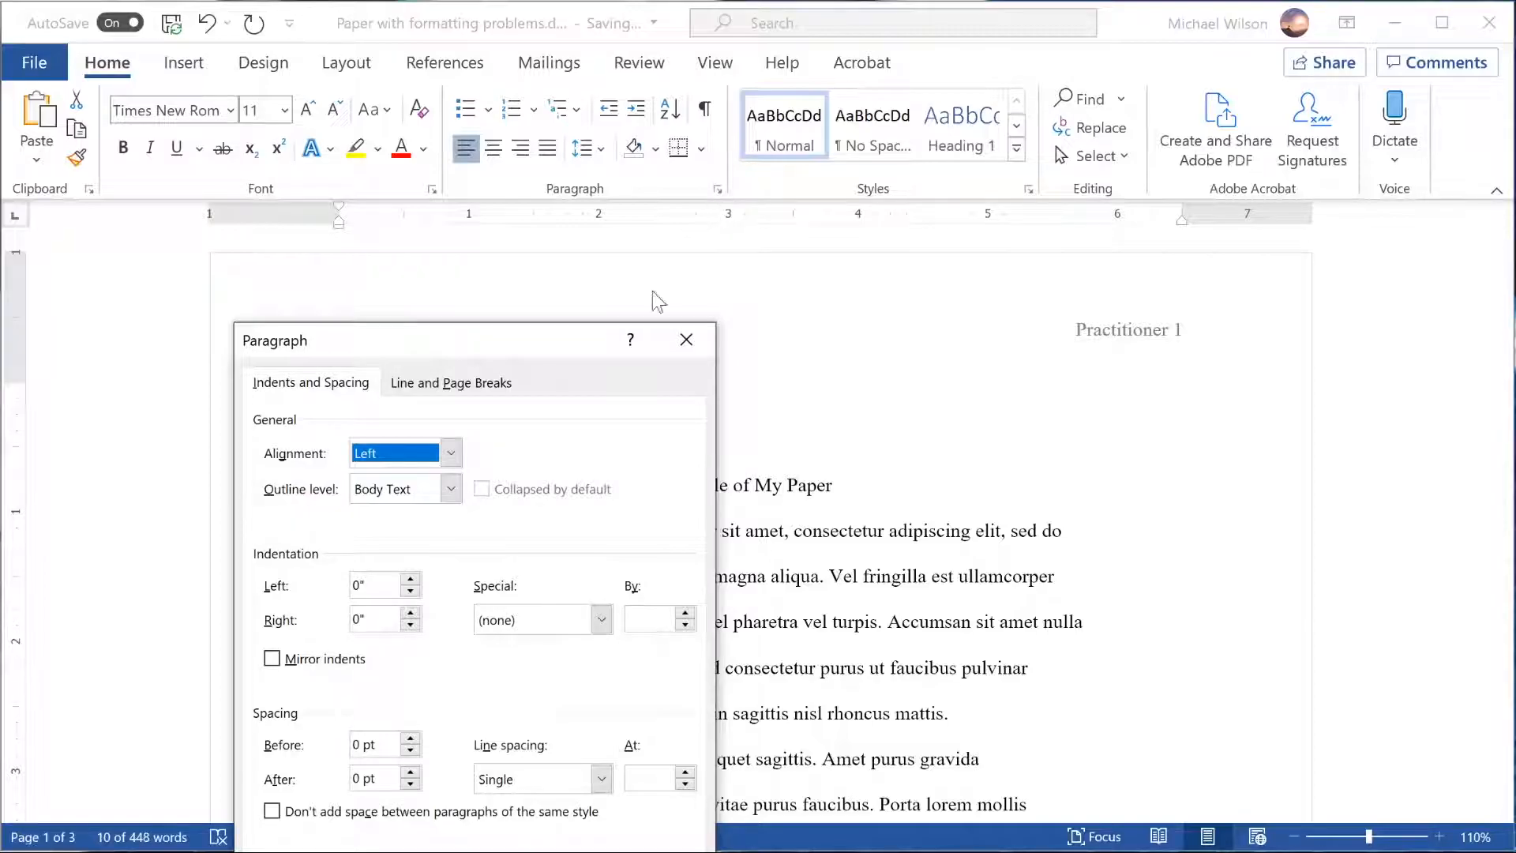
{"action": "left_click", "coordinate": [599, 780]}
{"action": "left_click", "coordinate": [543, 834]}
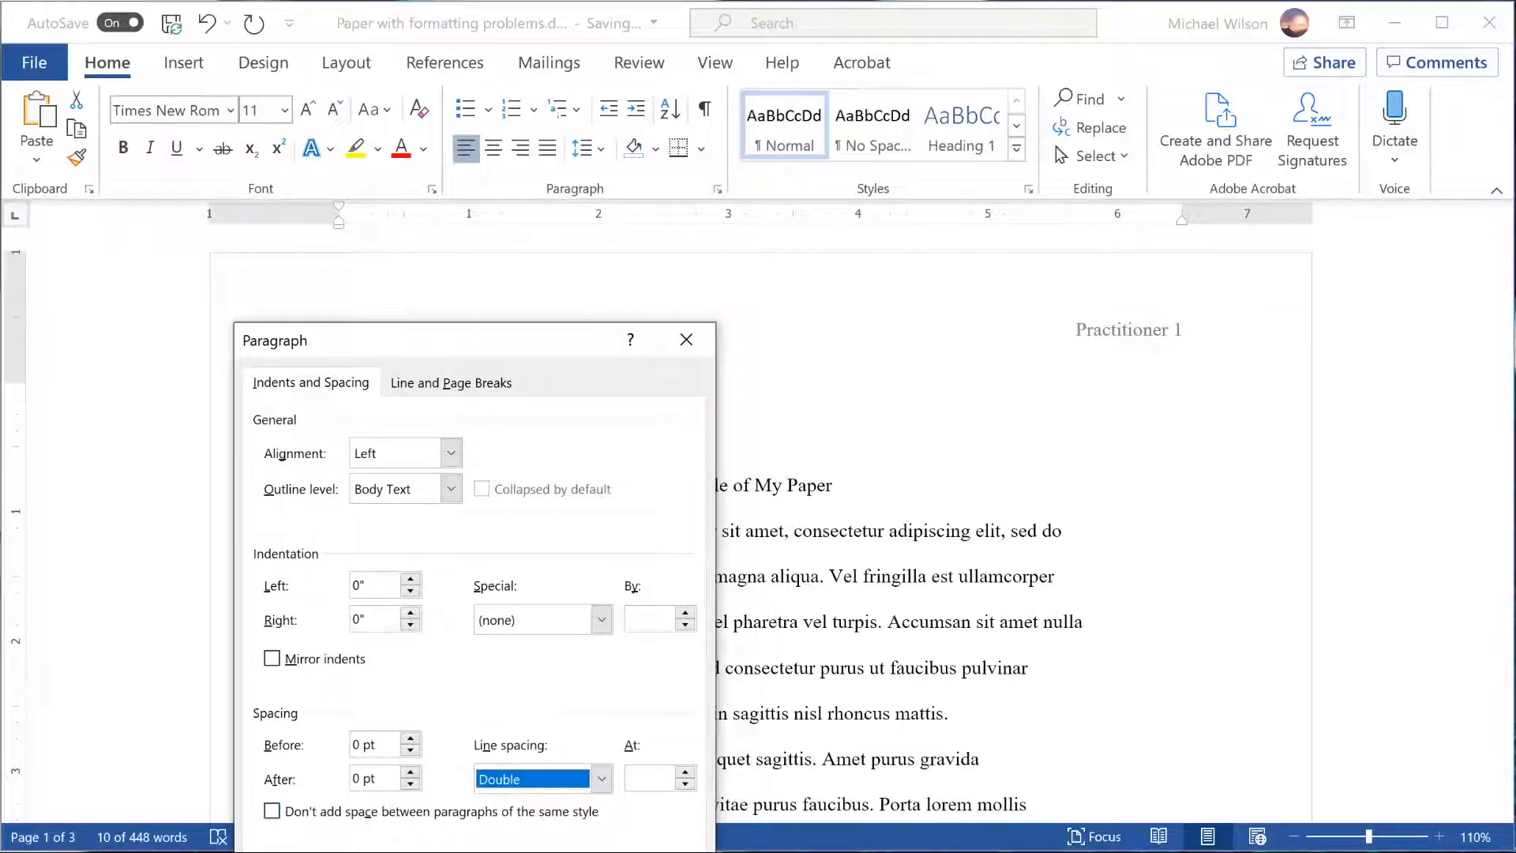
{"action": "key", "text": "Return"}
{"action": "left_click", "coordinate": [576, 622]}
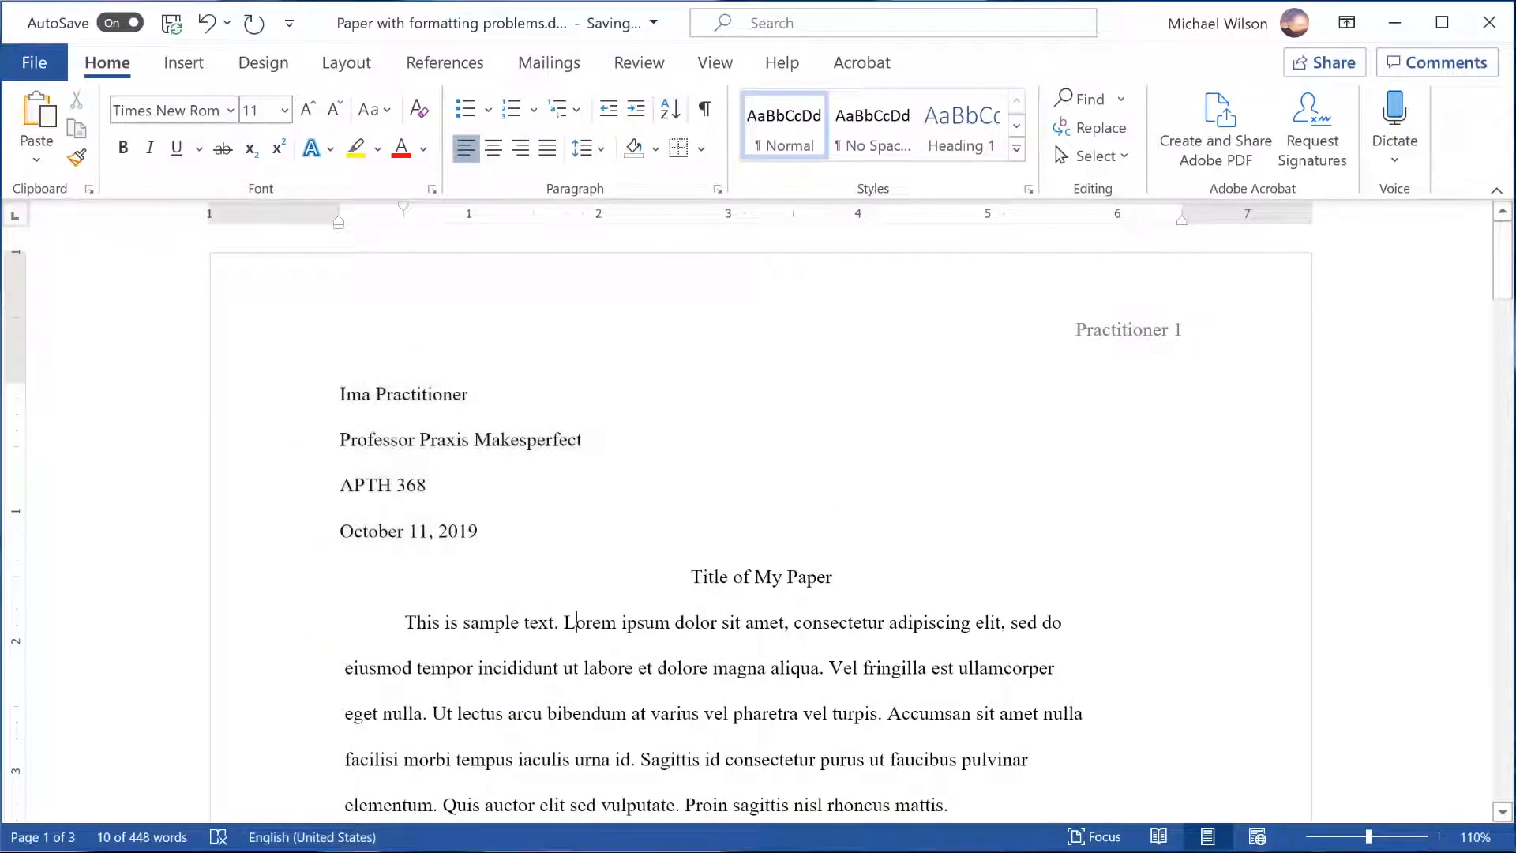
{"action": "scroll", "coordinate": [575, 622], "scroll_direction": "down", "scroll_amount": 1}
{"action": "scroll", "coordinate": [576, 622], "scroll_direction": "up", "scroll_amount": 1}
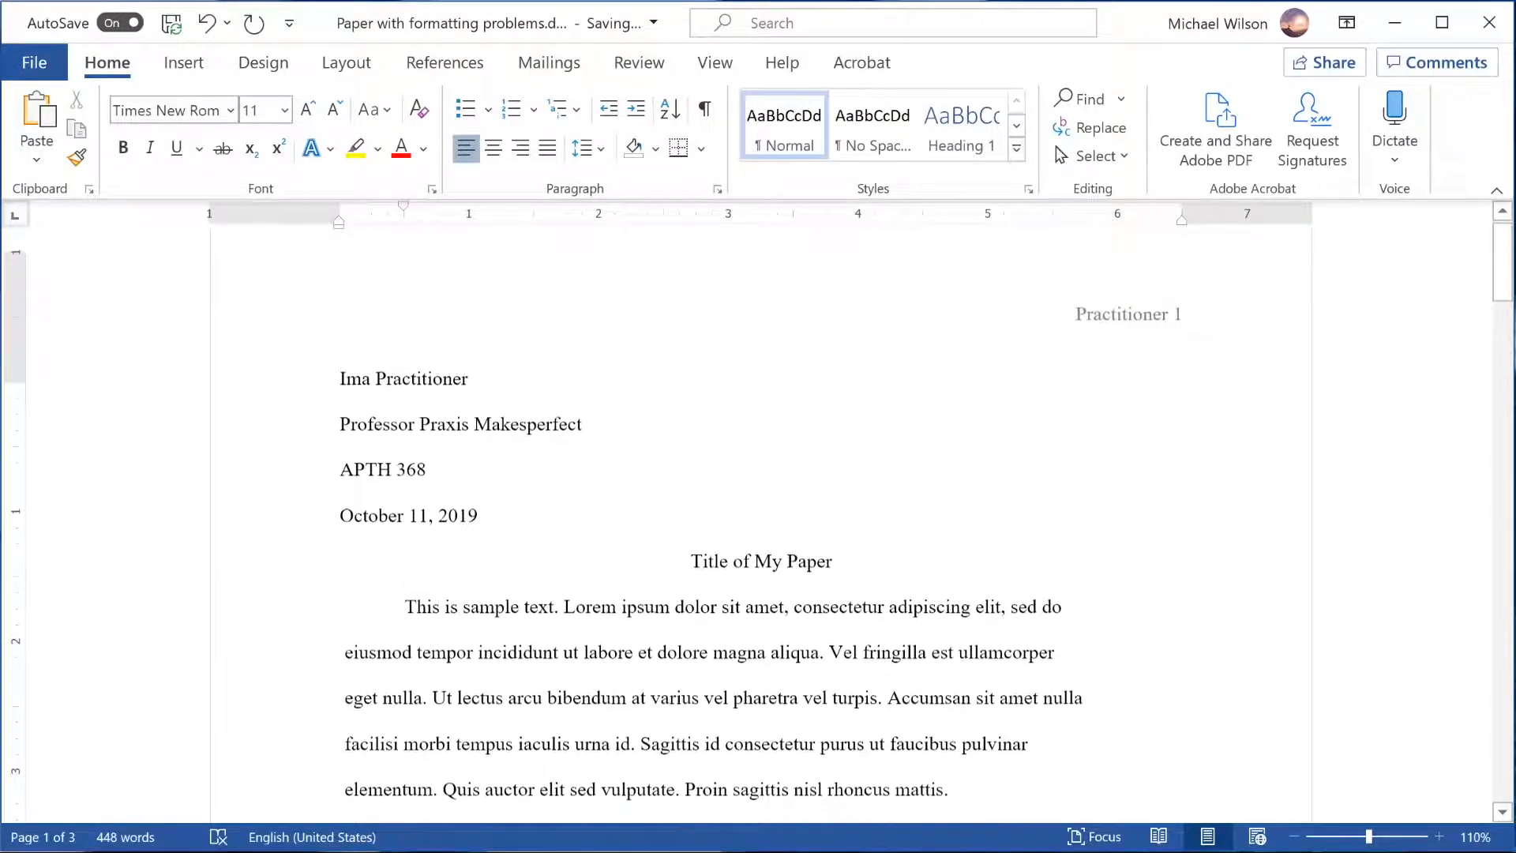
{"action": "key", "text": "Up"}
{"action": "key", "text": "Up"}
{"action": "key", "text": "Up"}
{"action": "key", "text": "Up"}
{"action": "key", "text": "Up"}
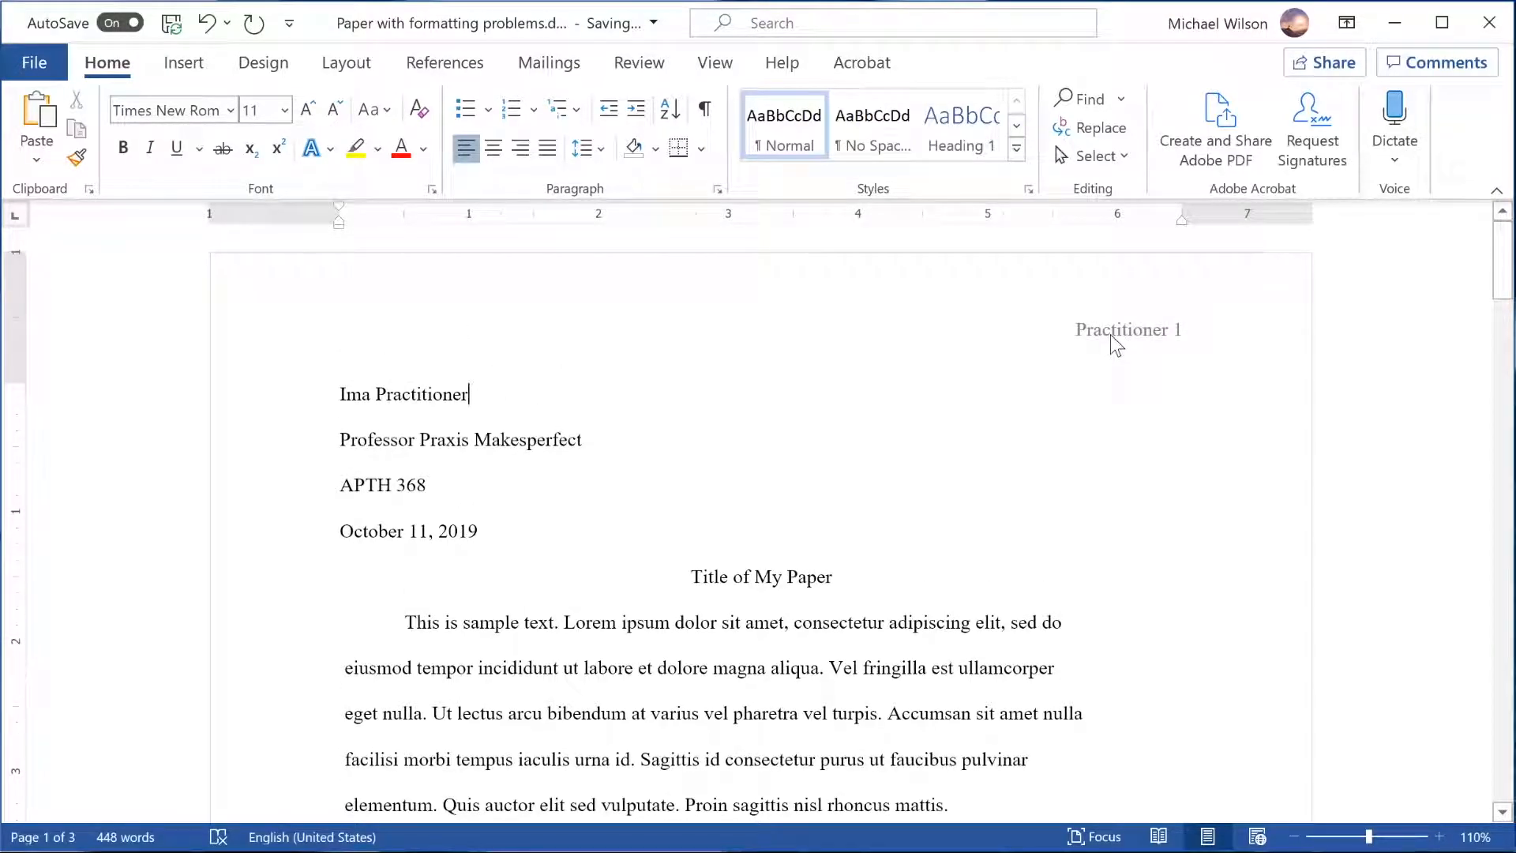
Open the first page's header for editing and delete the existing last name and page number.
{"action": "double_click", "coordinate": [1114, 336]}
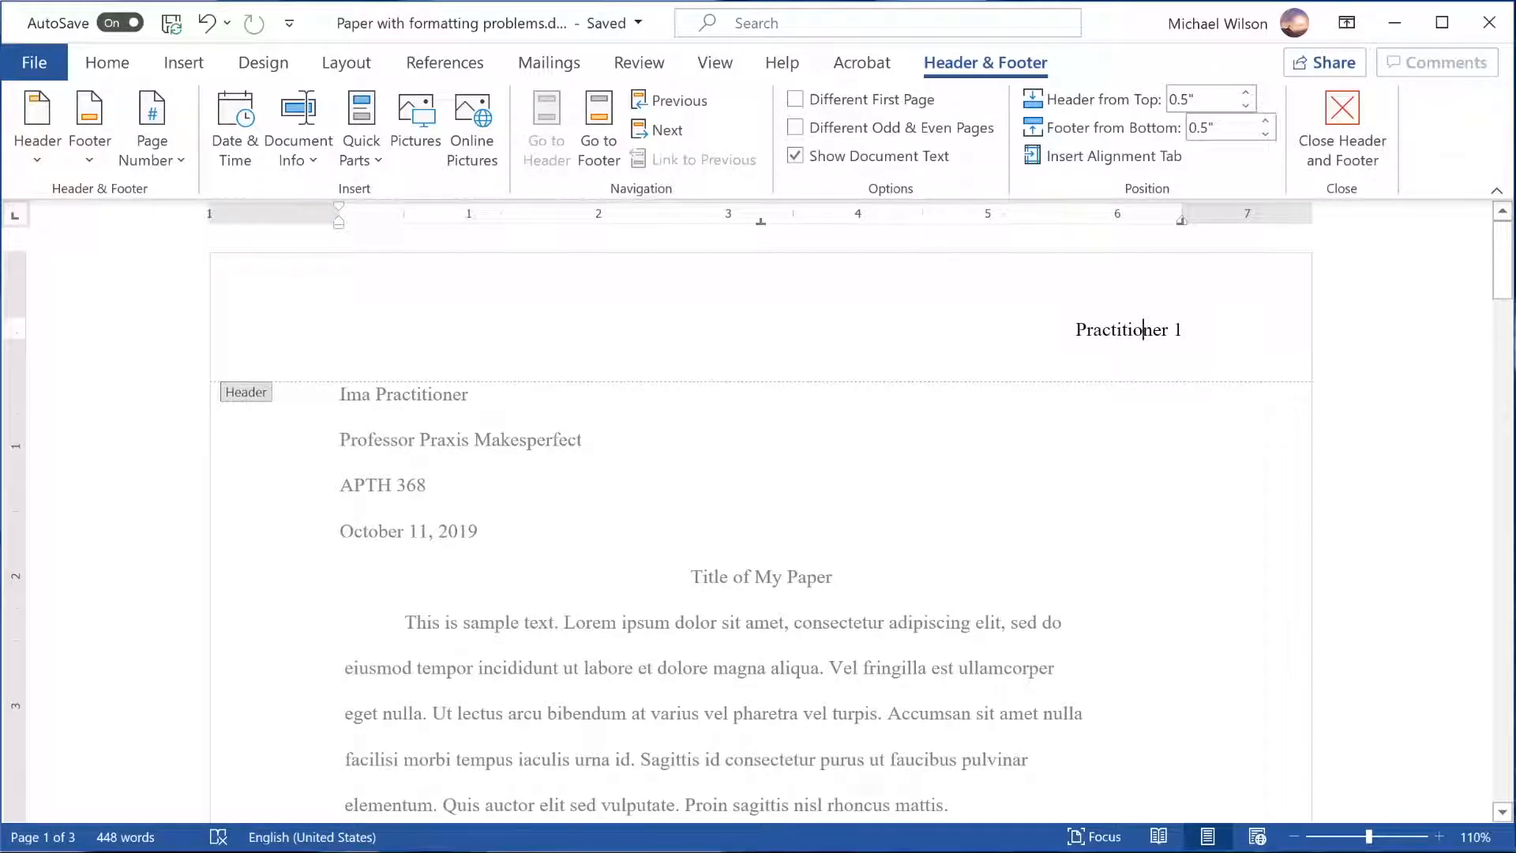
{"action": "left_click_drag", "start_coordinate": [1113, 330], "coordinate": [1259, 324]}
{"action": "key", "text": "BackSpace"}
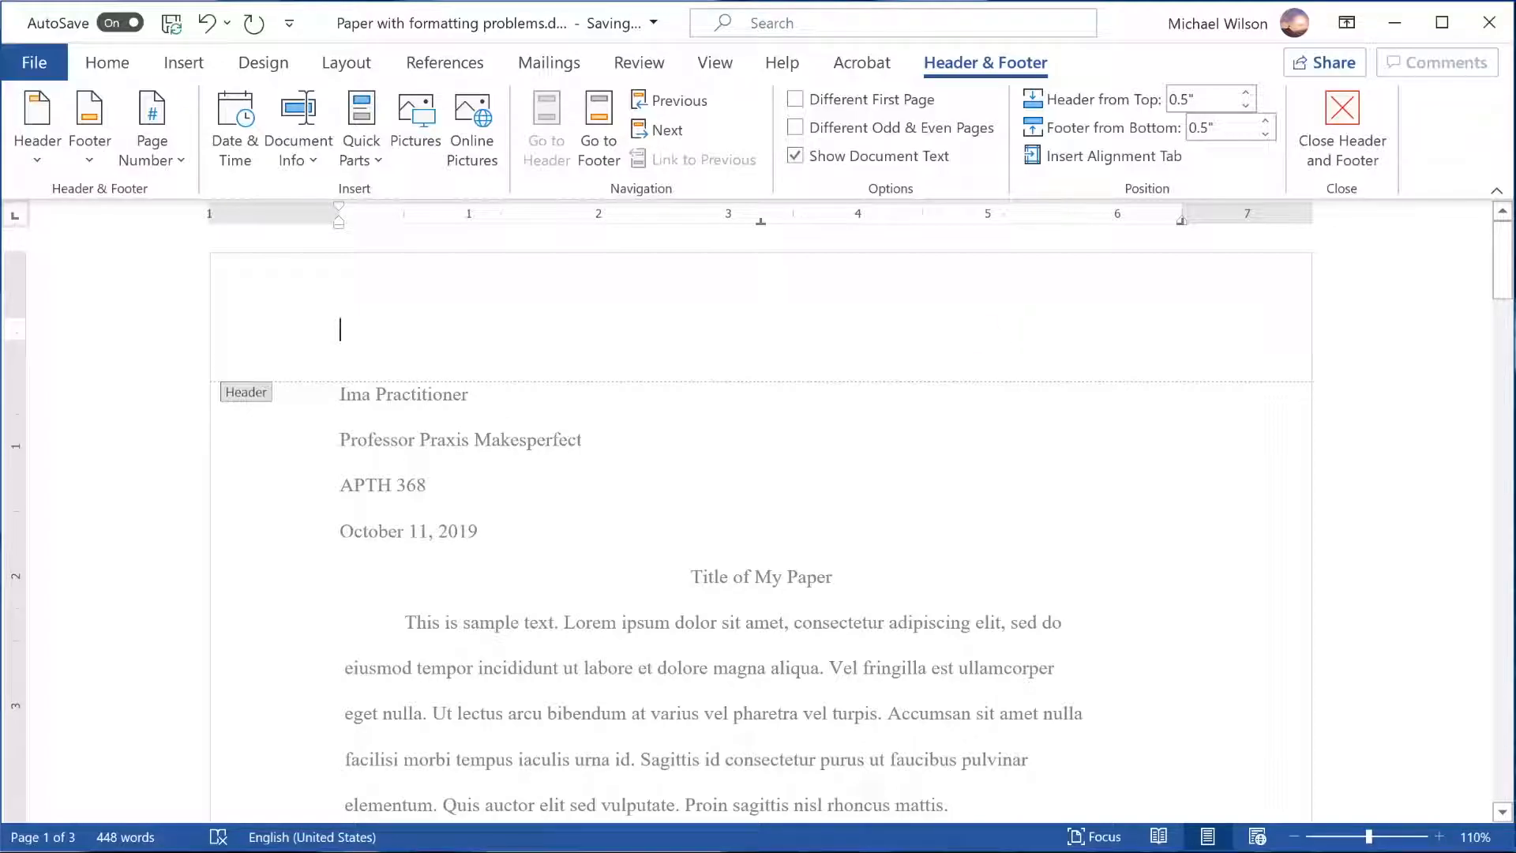
Right-align the empty header line and enter the student's last name followed by a space.
{"action": "left_click", "coordinate": [117, 67]}
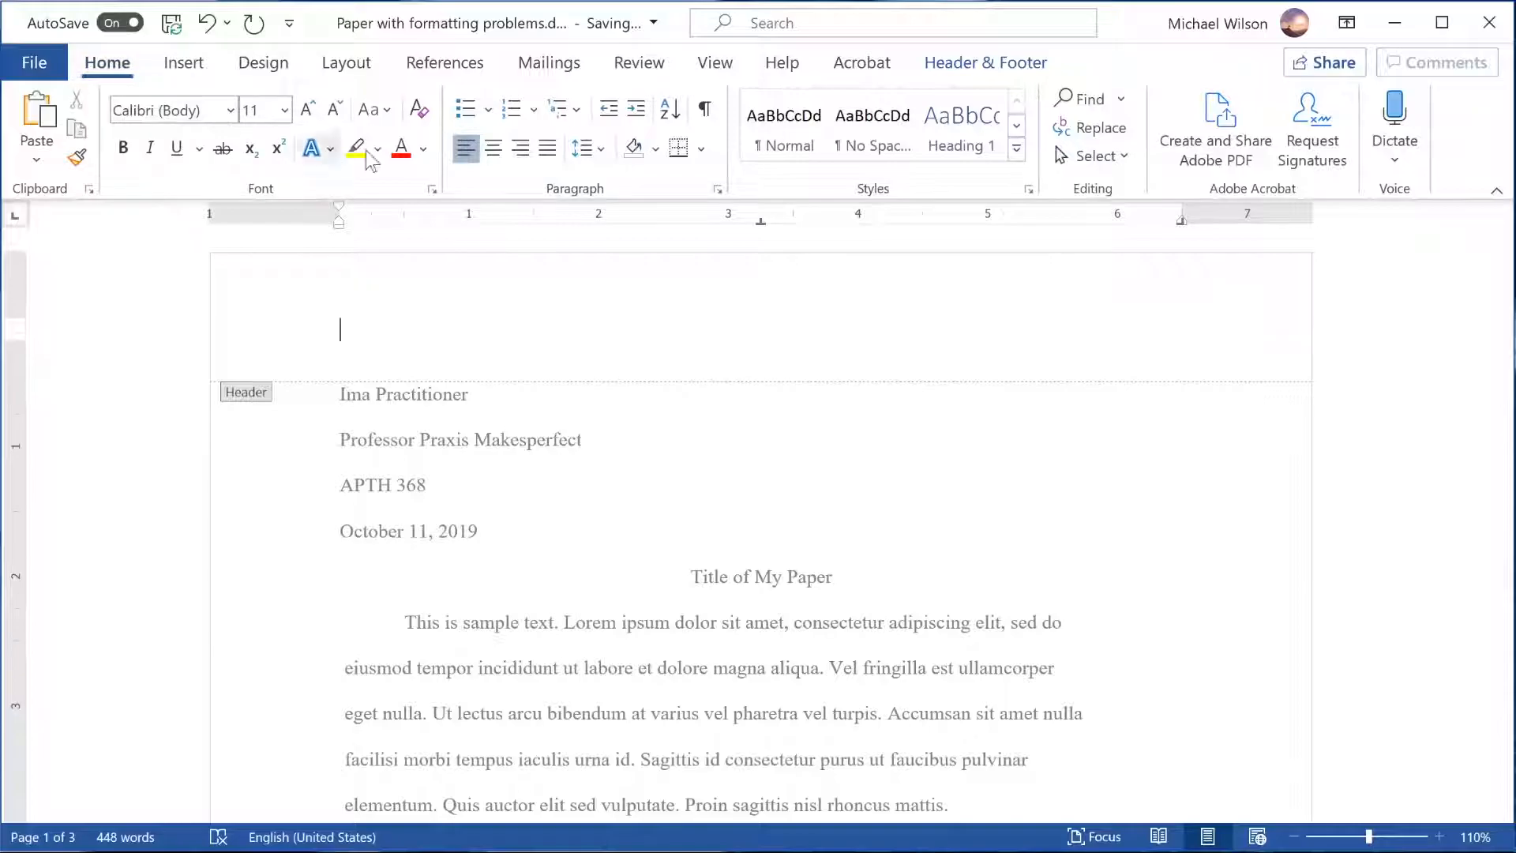
{"action": "left_click", "coordinate": [525, 161]}
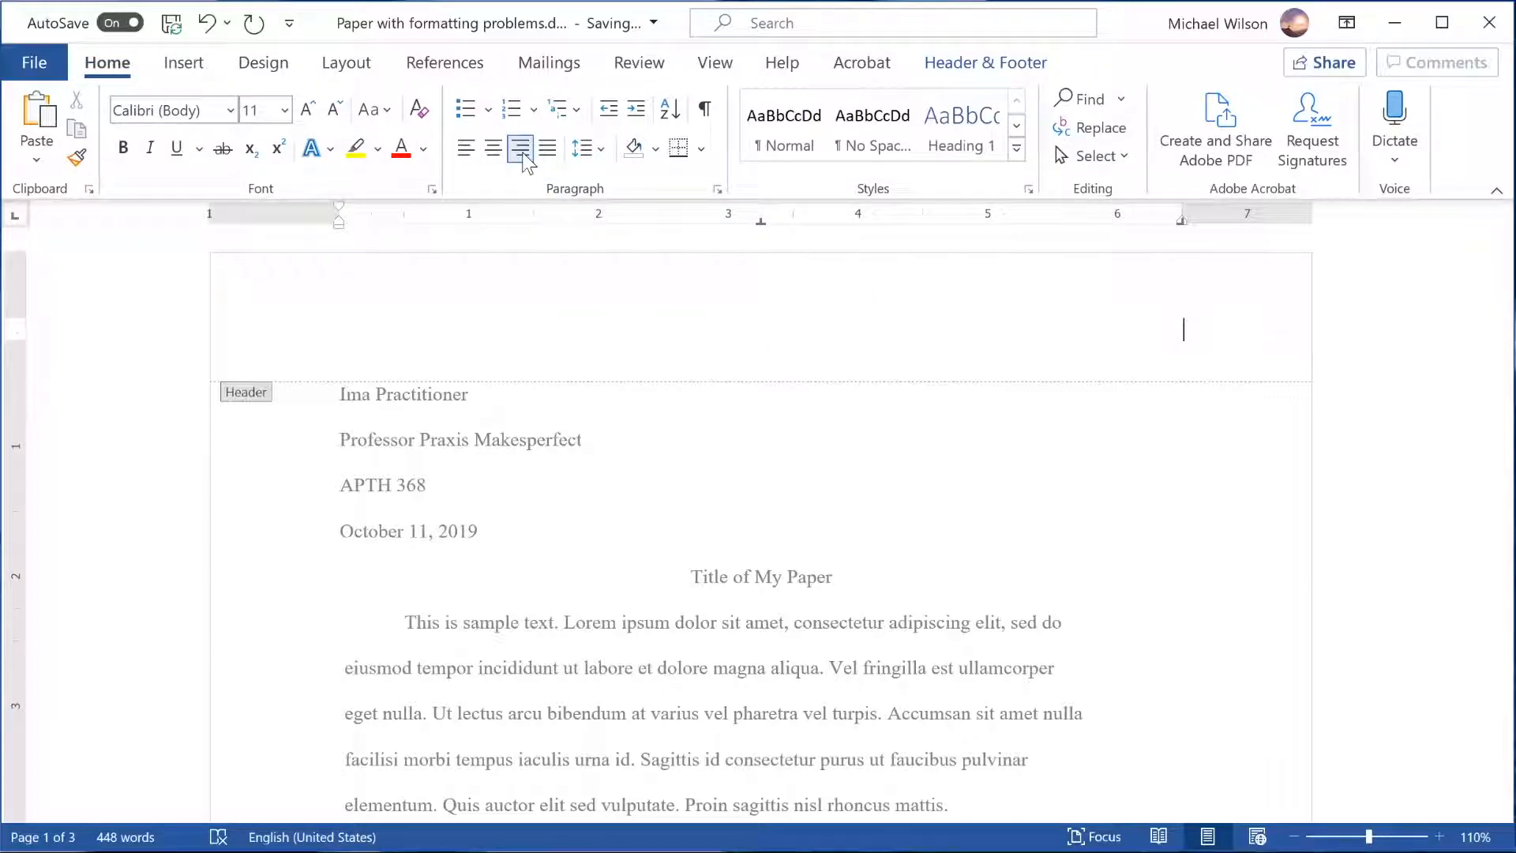
{"action": "type", "text": "Practitioner"}
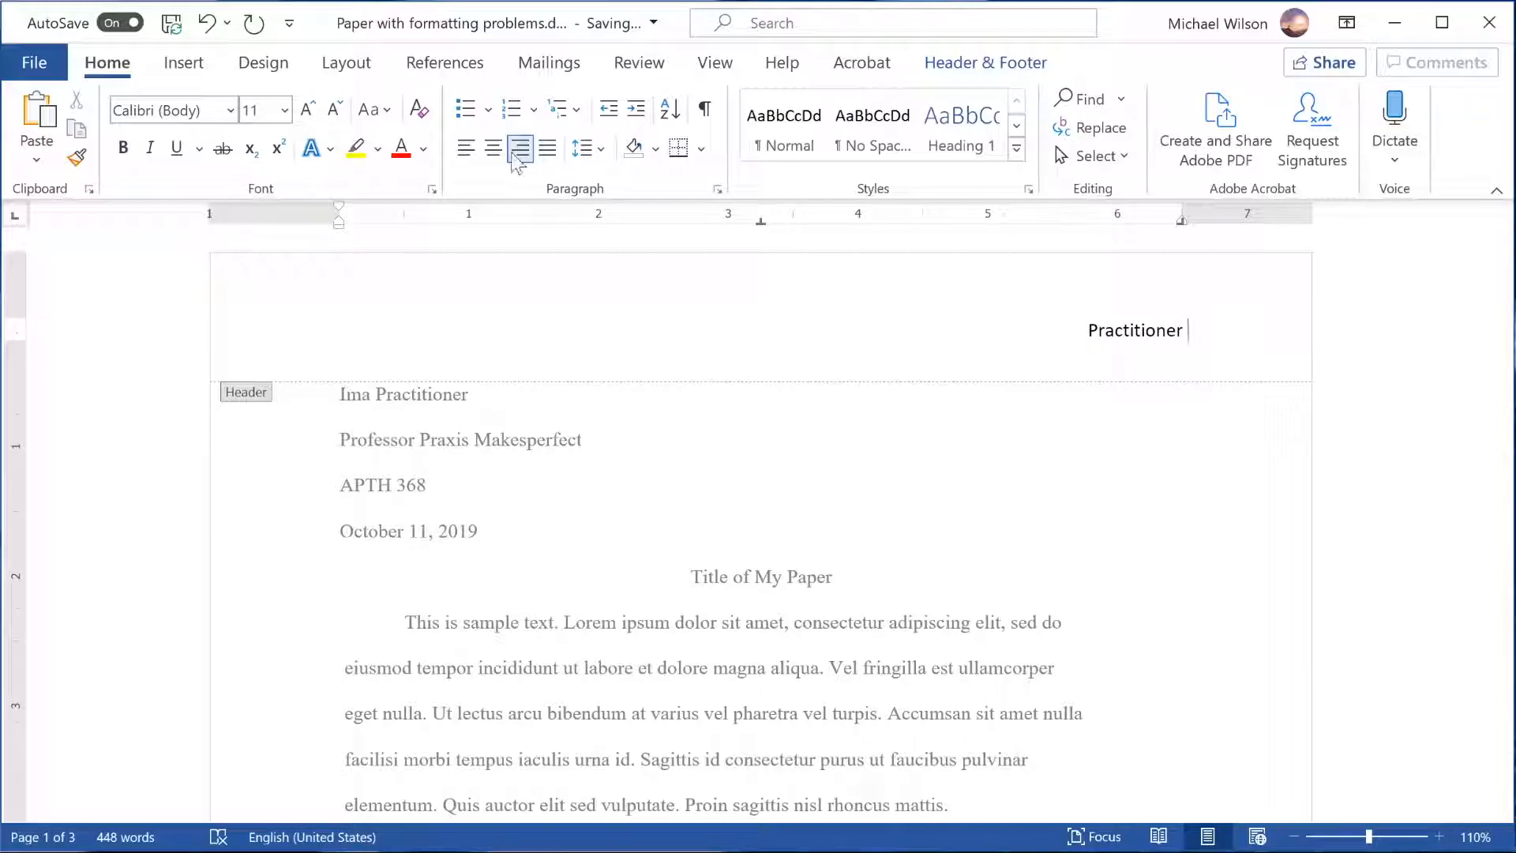
Insert a page number at the top of the page in the Plain Number 3 style.
{"action": "left_click", "coordinate": [363, 70]}
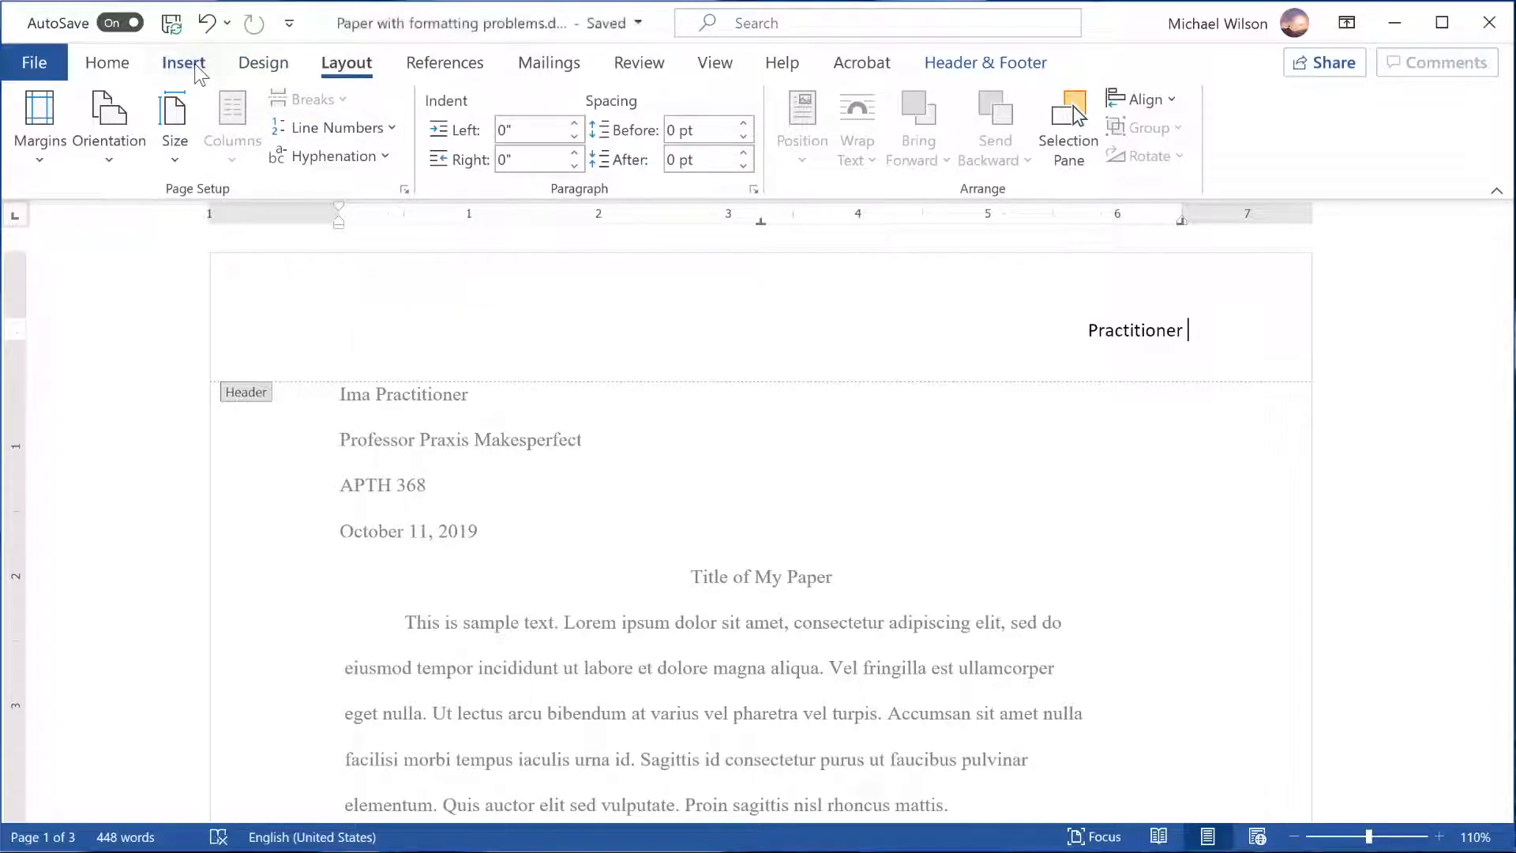
{"action": "left_click", "coordinate": [976, 65]}
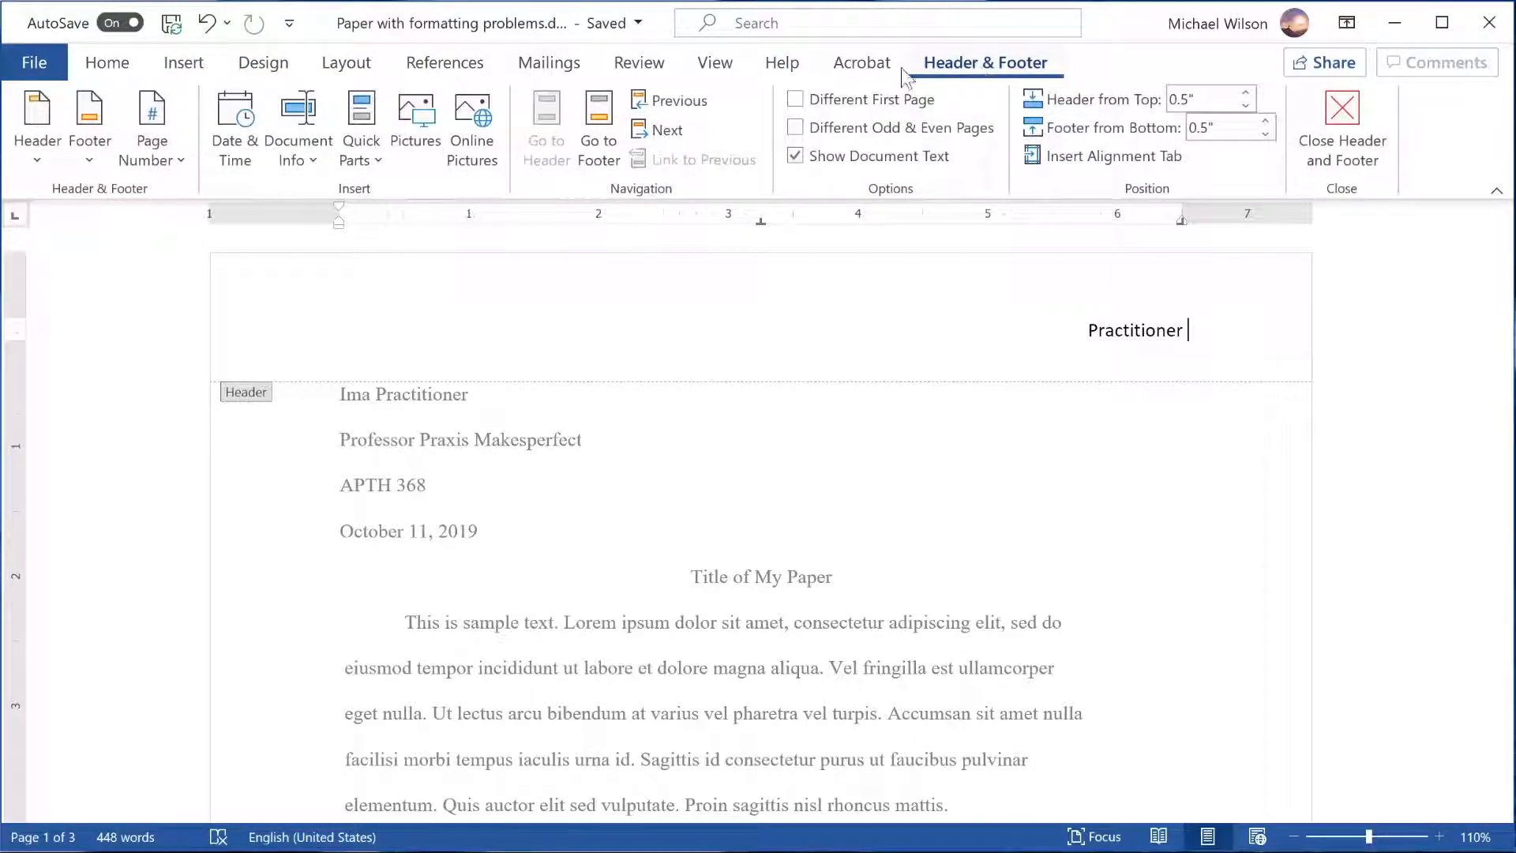
{"action": "left_click", "coordinate": [150, 152]}
{"action": "left_click", "coordinate": [178, 199]}
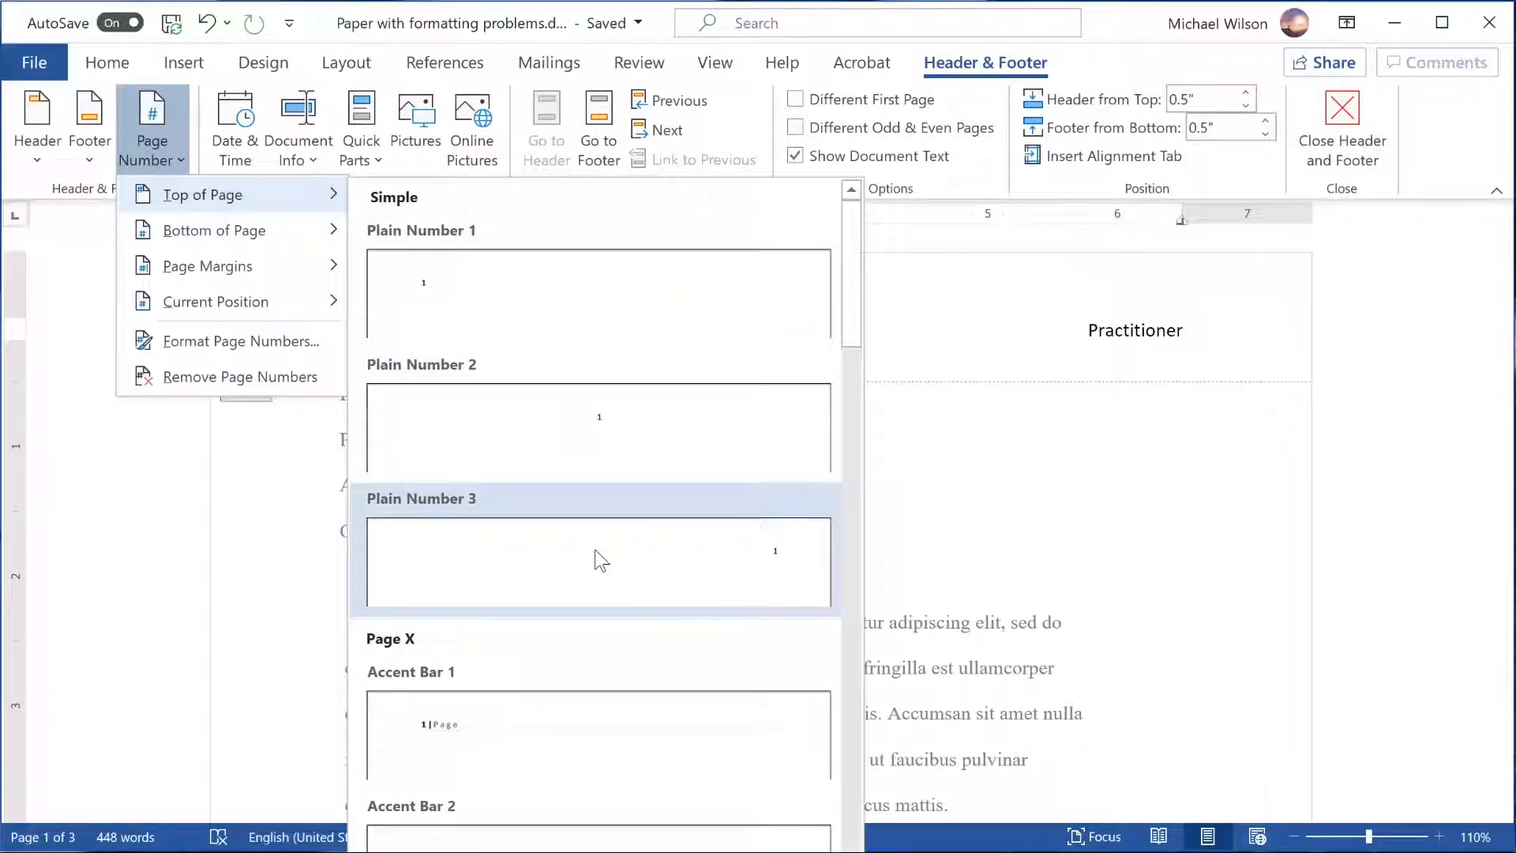
{"action": "left_click", "coordinate": [705, 545]}
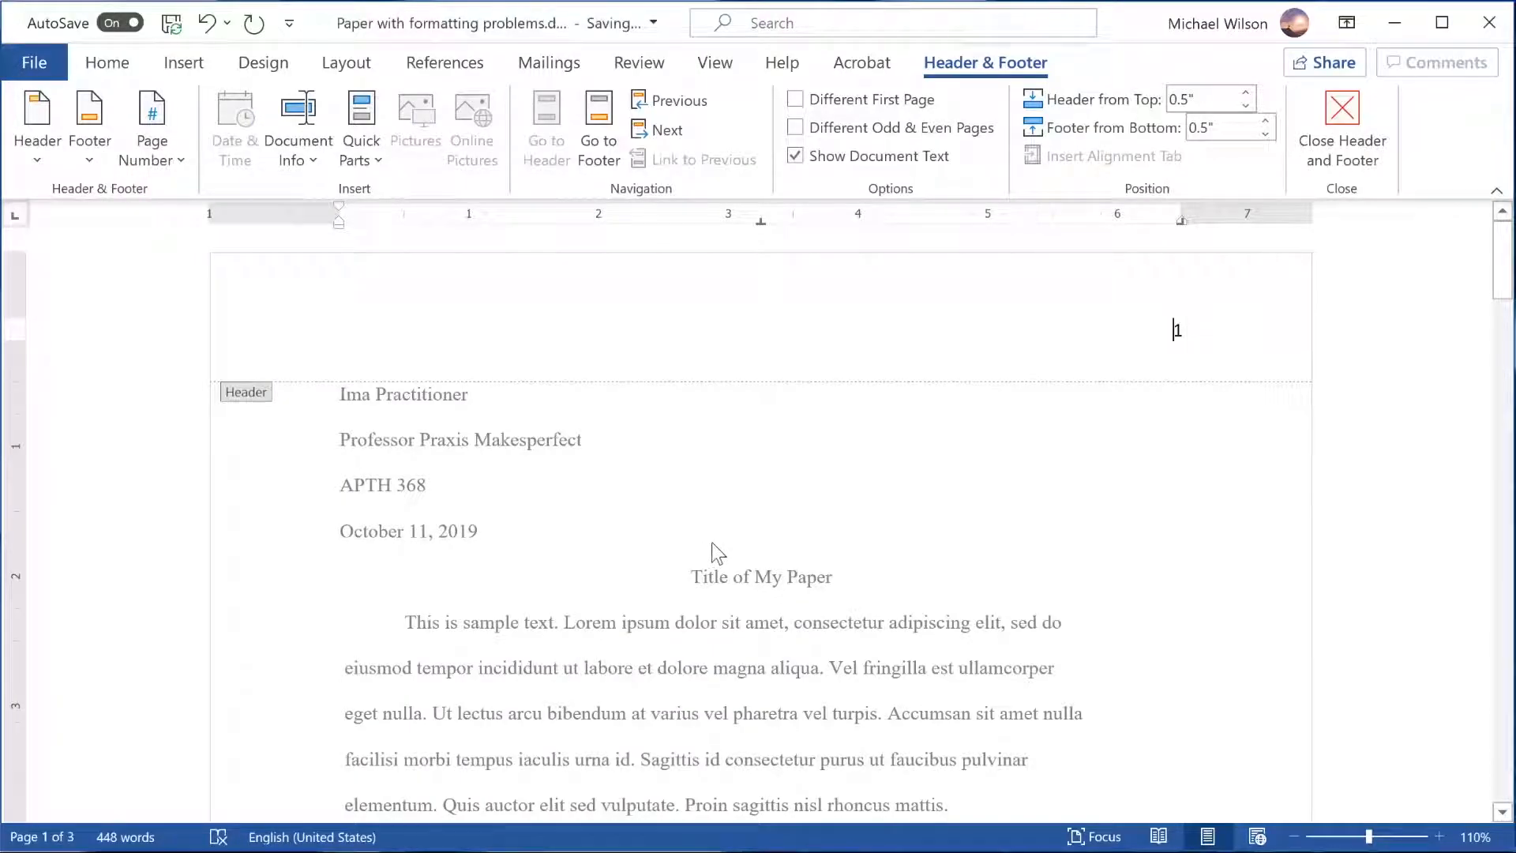
Enter the student's last name before the page number in the header, keeping a space between them.
{"action": "type", "text": "Practitioner"}
{"action": "key", "text": "BackSpace"}
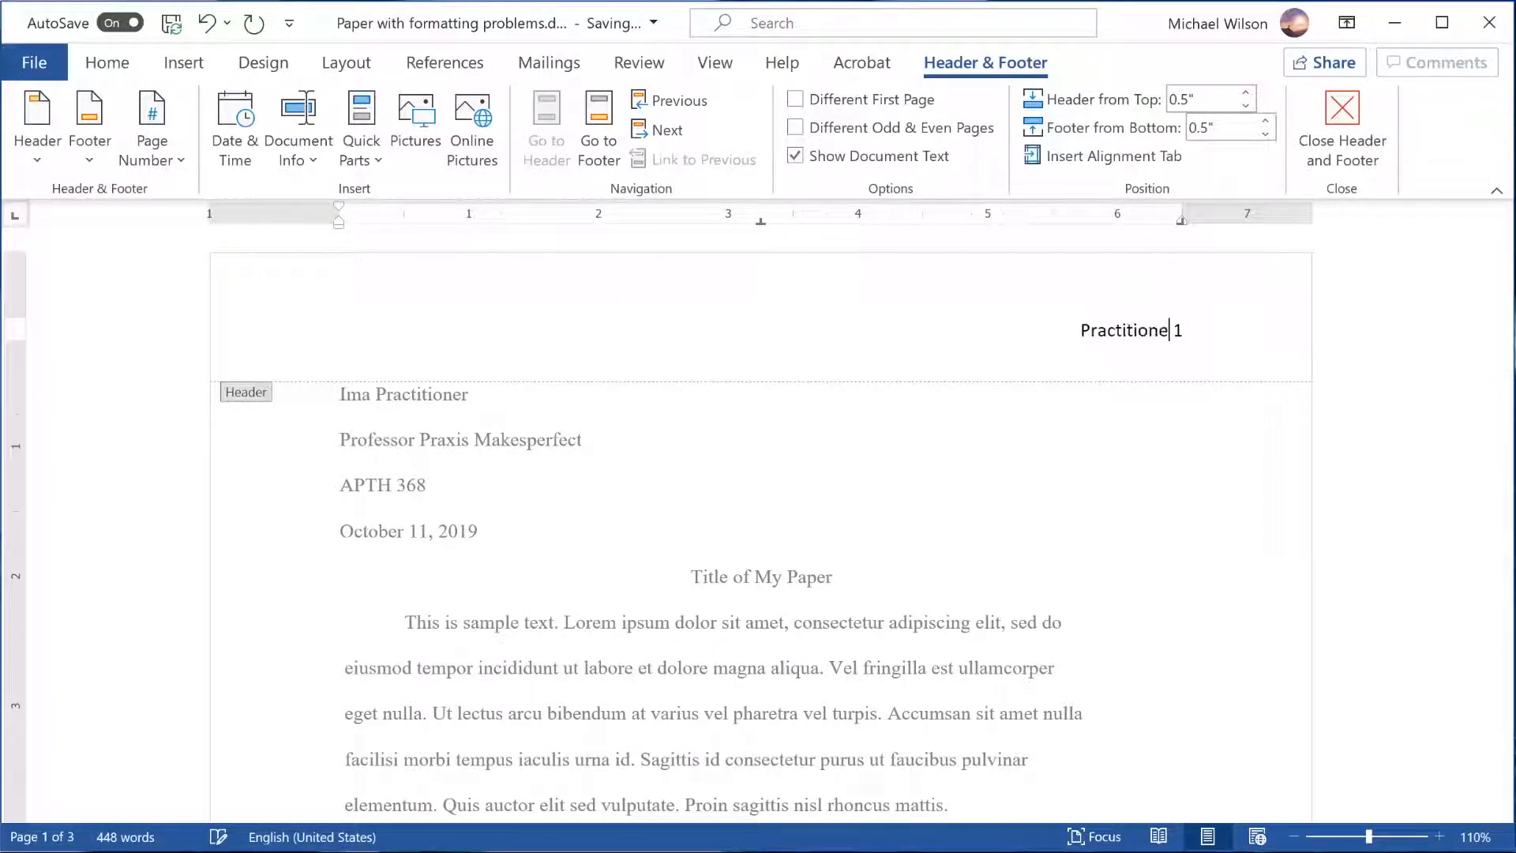
{"action": "type", "text": "r"}
Set the font of the header's last name and page number to Times New Roman.
{"action": "left_click_drag", "start_coordinate": [1072, 330], "coordinate": [1216, 323]}
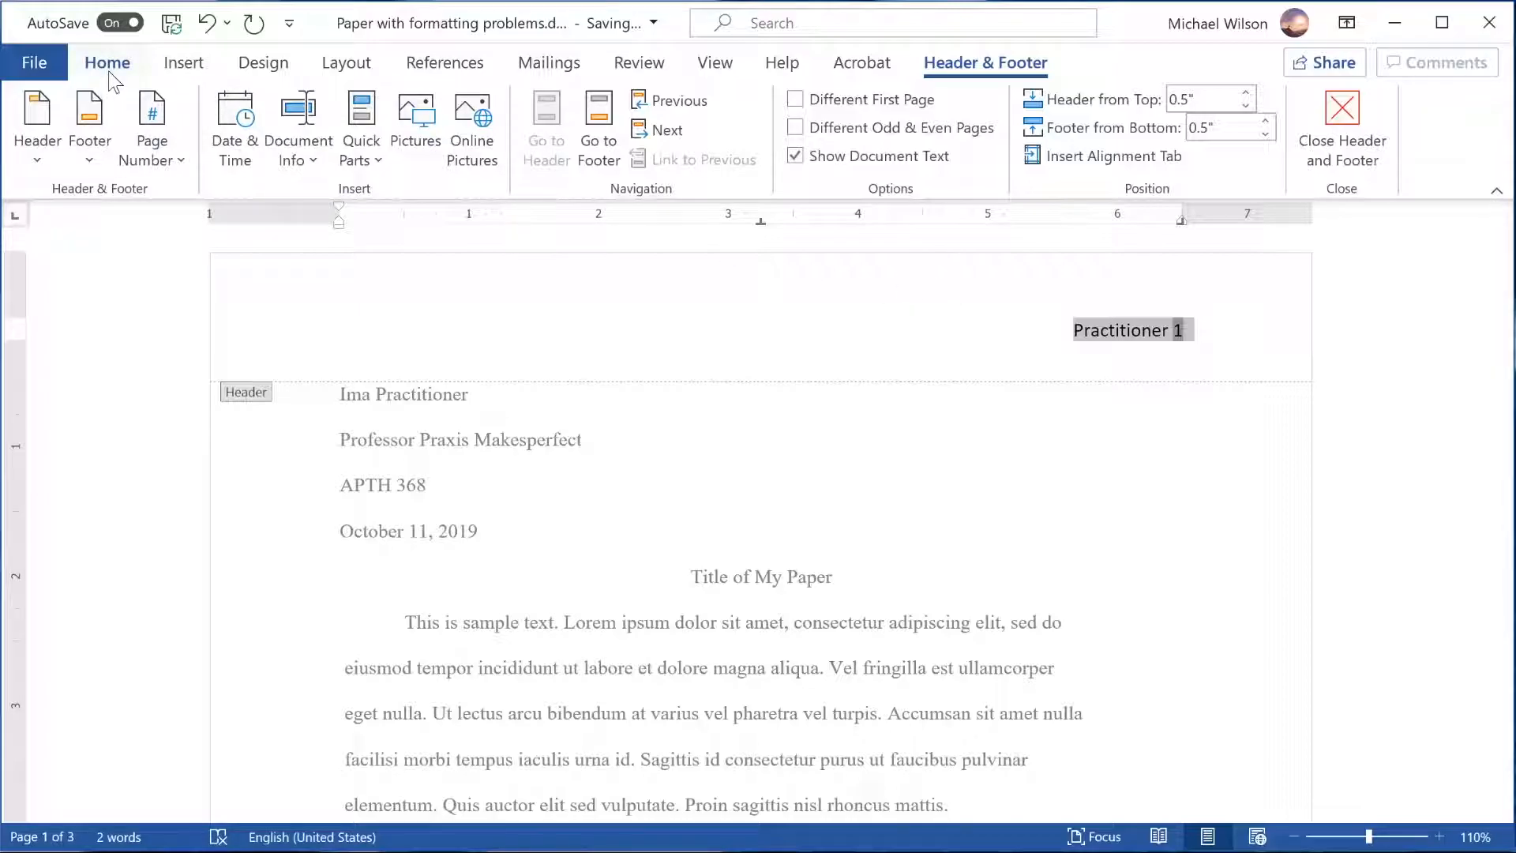
{"action": "left_click", "coordinate": [129, 59]}
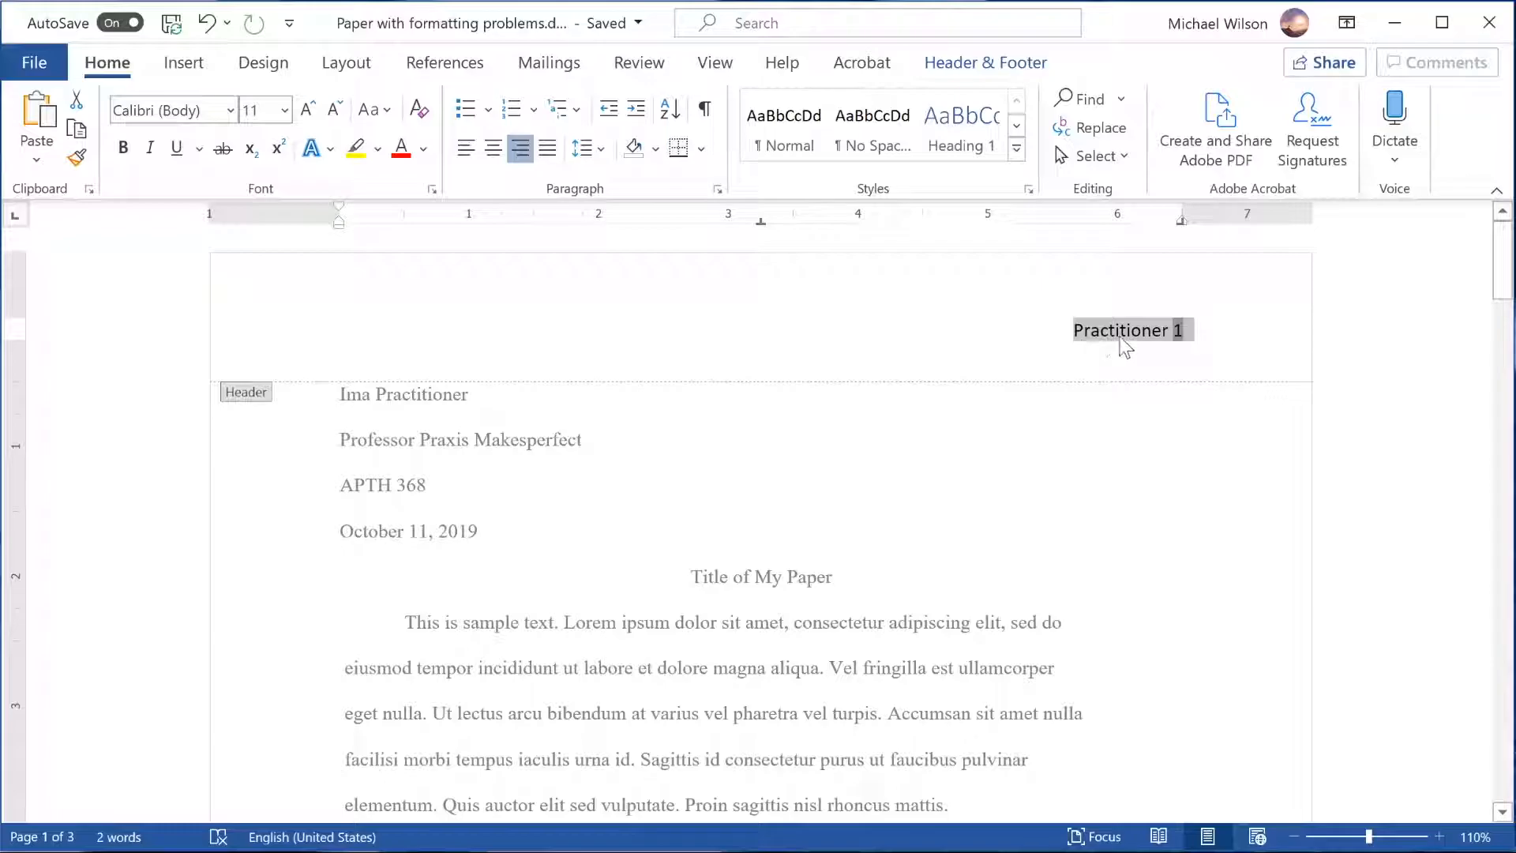
{"action": "left_click", "coordinate": [232, 110]}
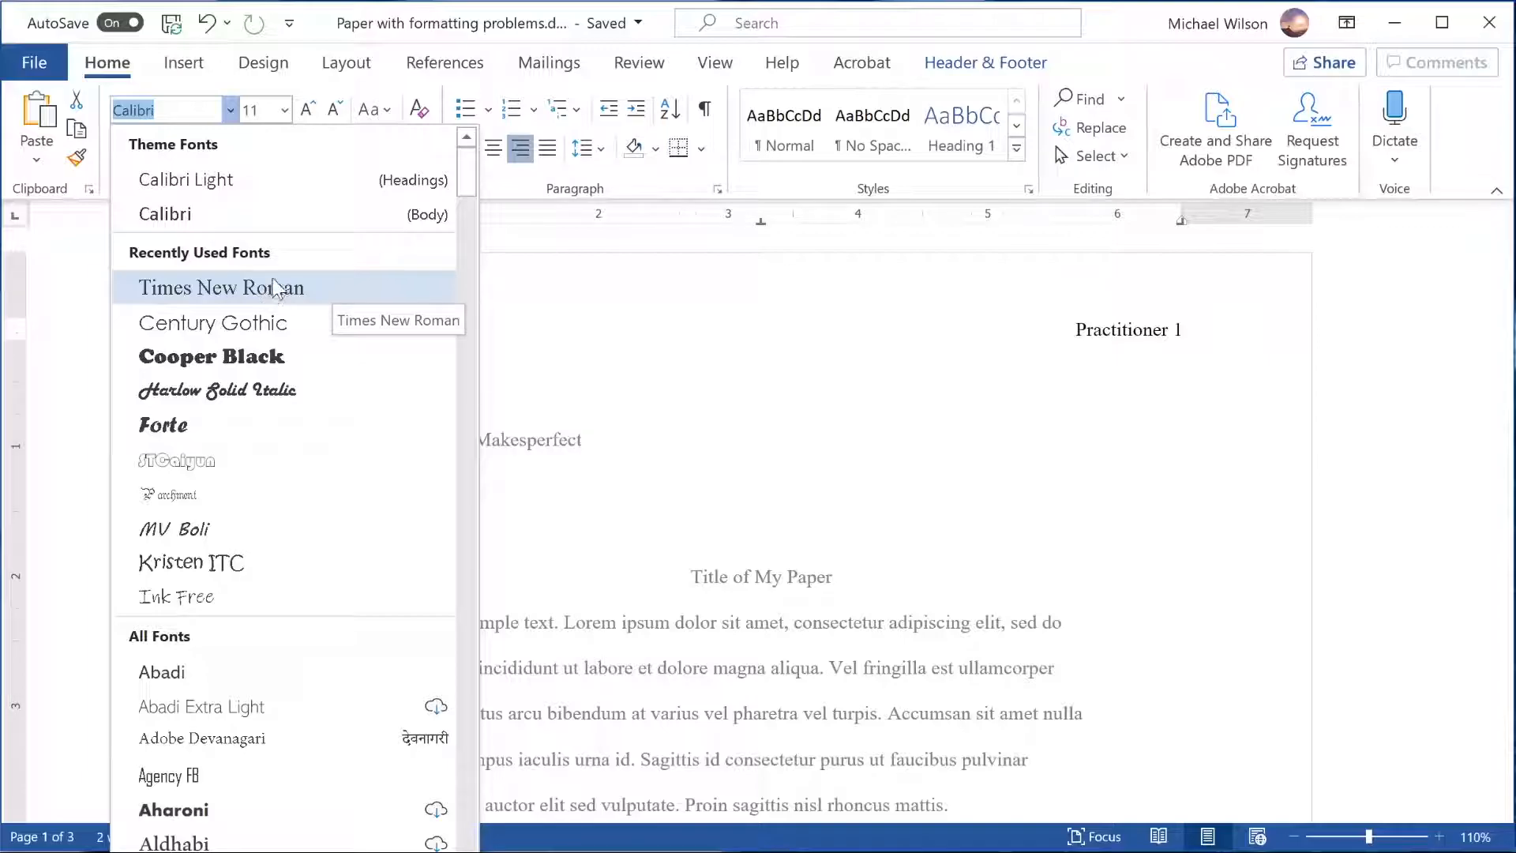
{"action": "scroll", "coordinate": [268, 568], "scroll_direction": "down", "scroll_amount": 7}
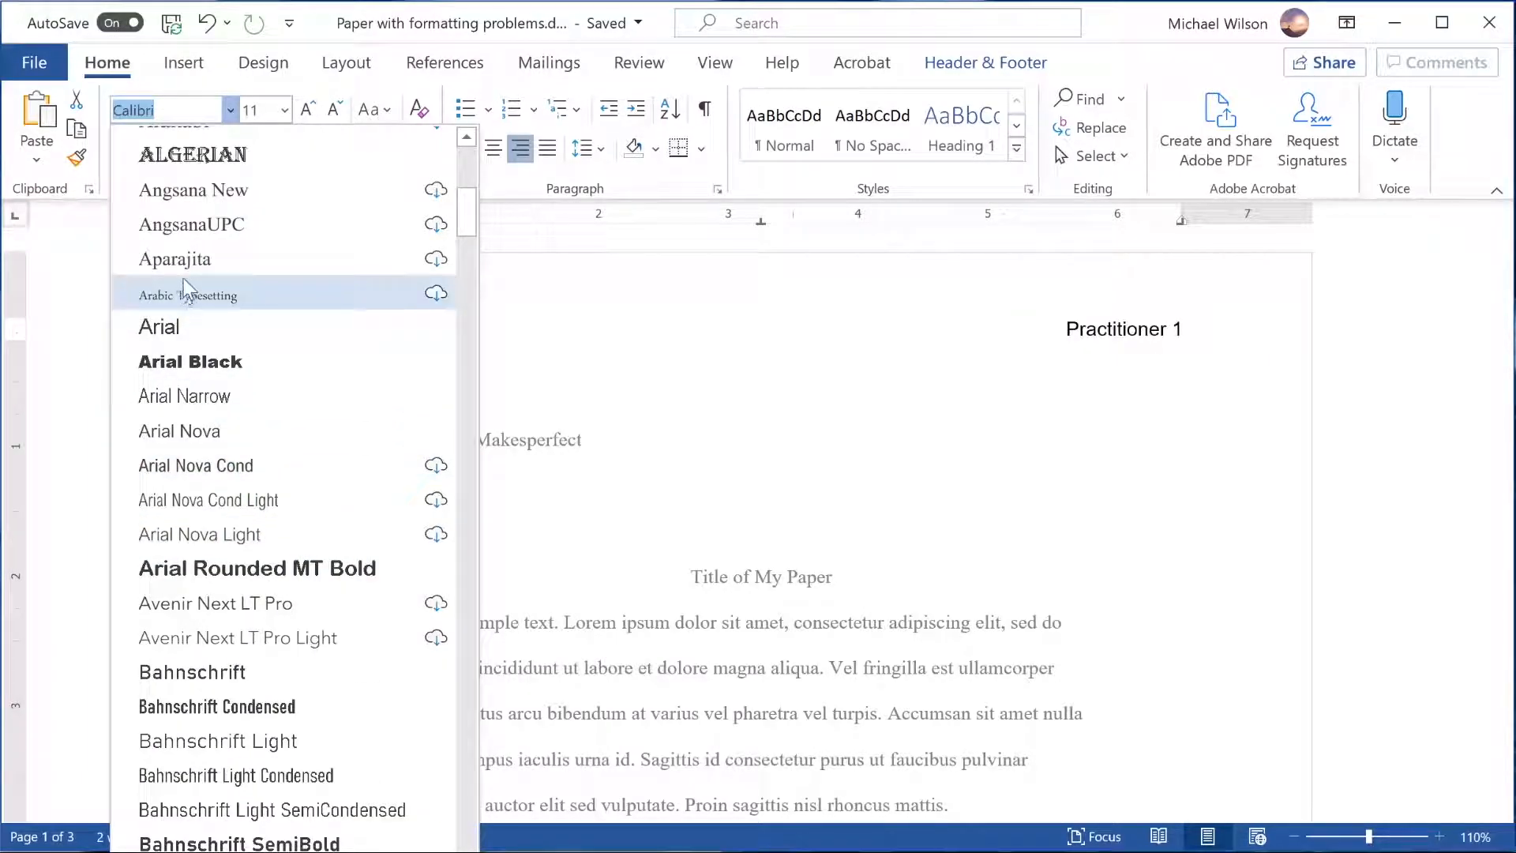
{"action": "scroll", "coordinate": [253, 389], "scroll_direction": "up", "scroll_amount": 7}
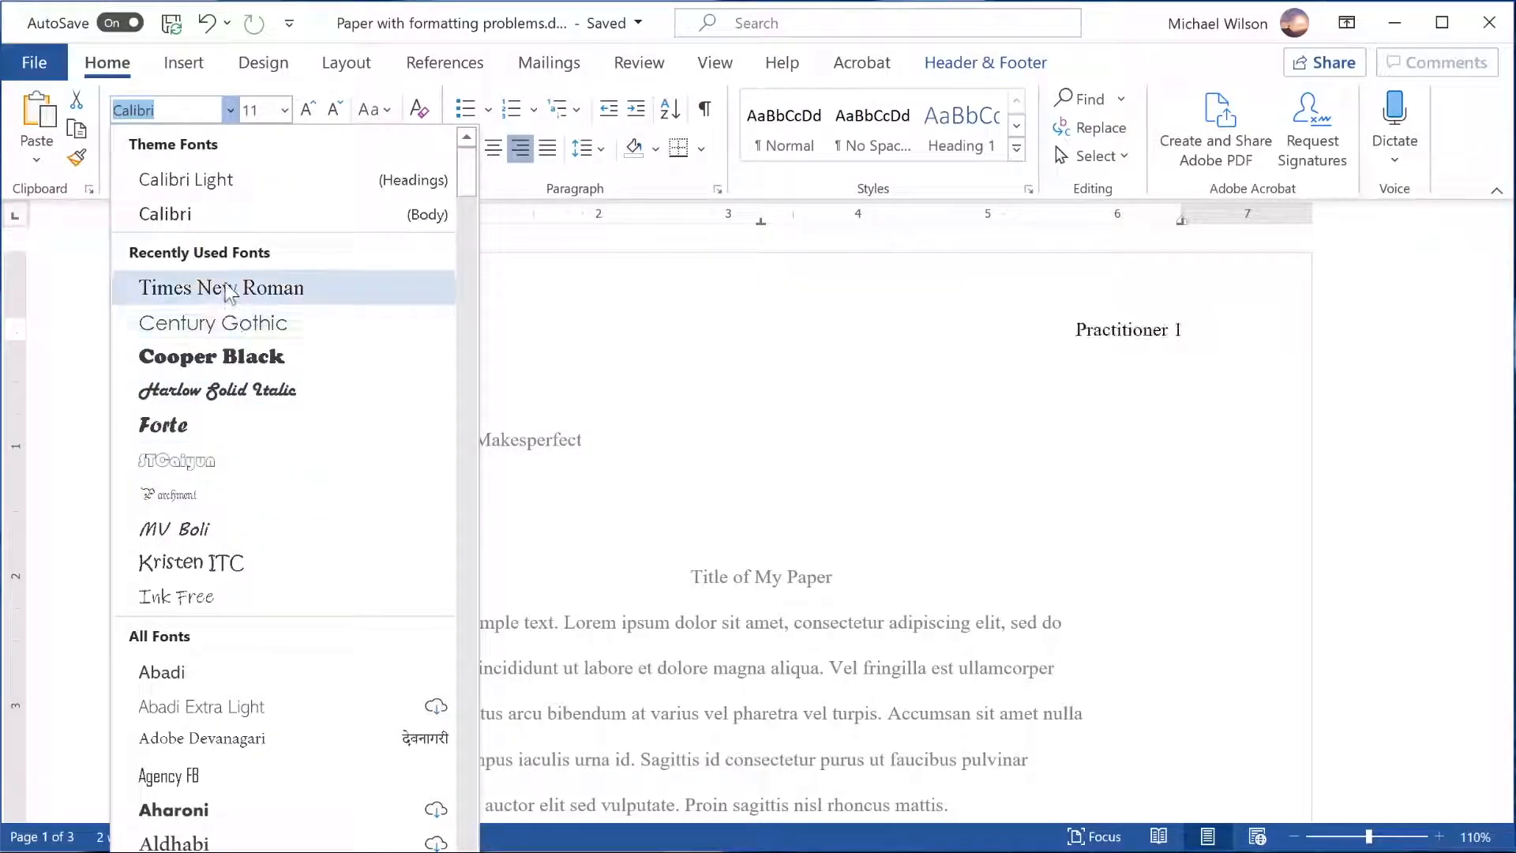
{"action": "left_click", "coordinate": [230, 290]}
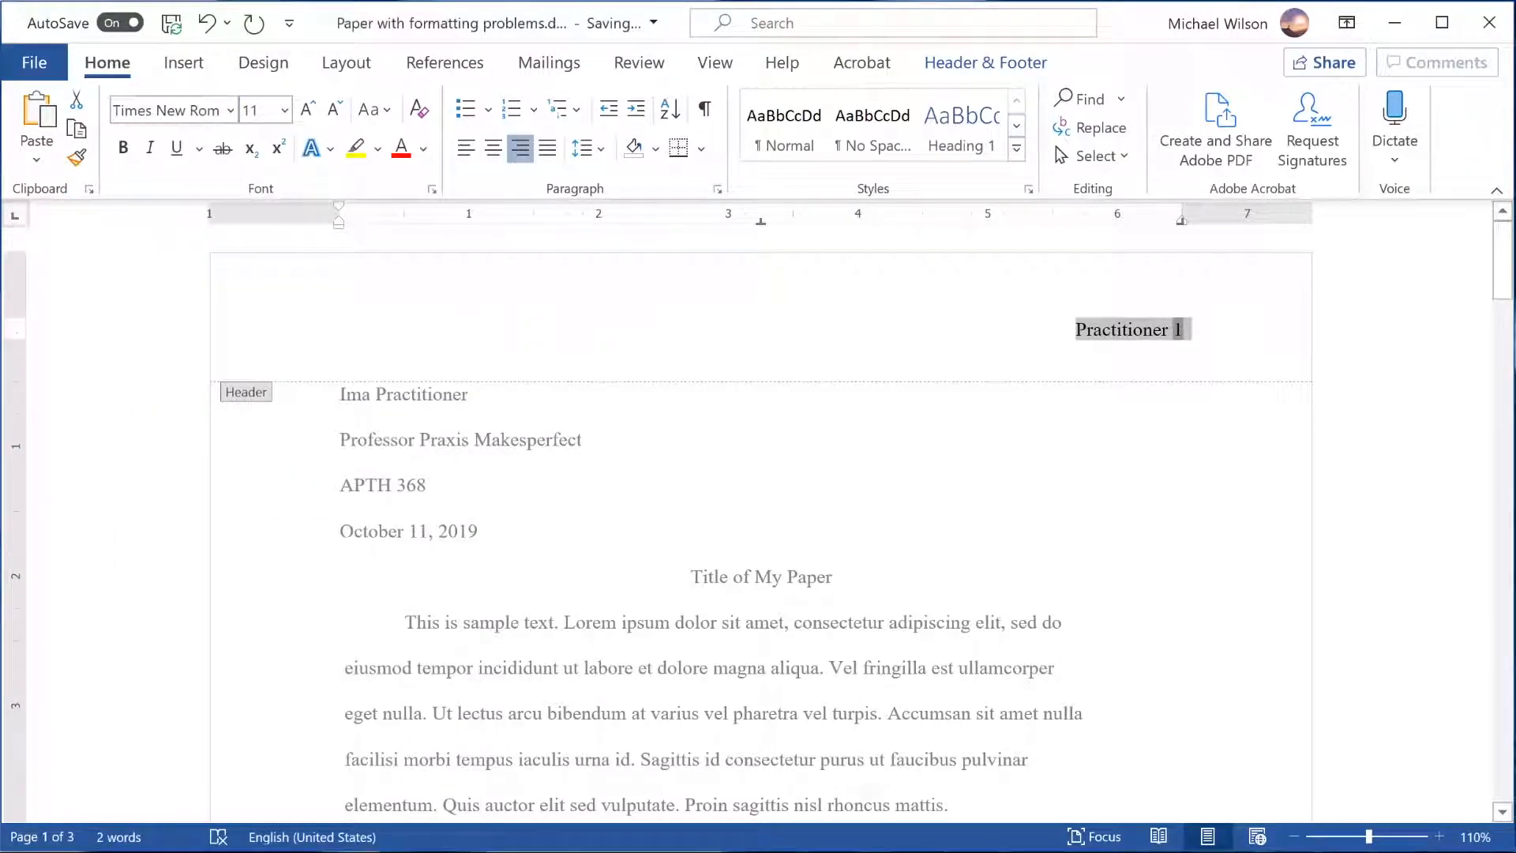
Finish editing the header and return to the body text of the first page.
{"action": "left_click", "coordinate": [1102, 330]}
{"action": "left_click_drag", "start_coordinate": [1075, 330], "coordinate": [1168, 330]}
{"action": "left_click", "coordinate": [987, 354]}
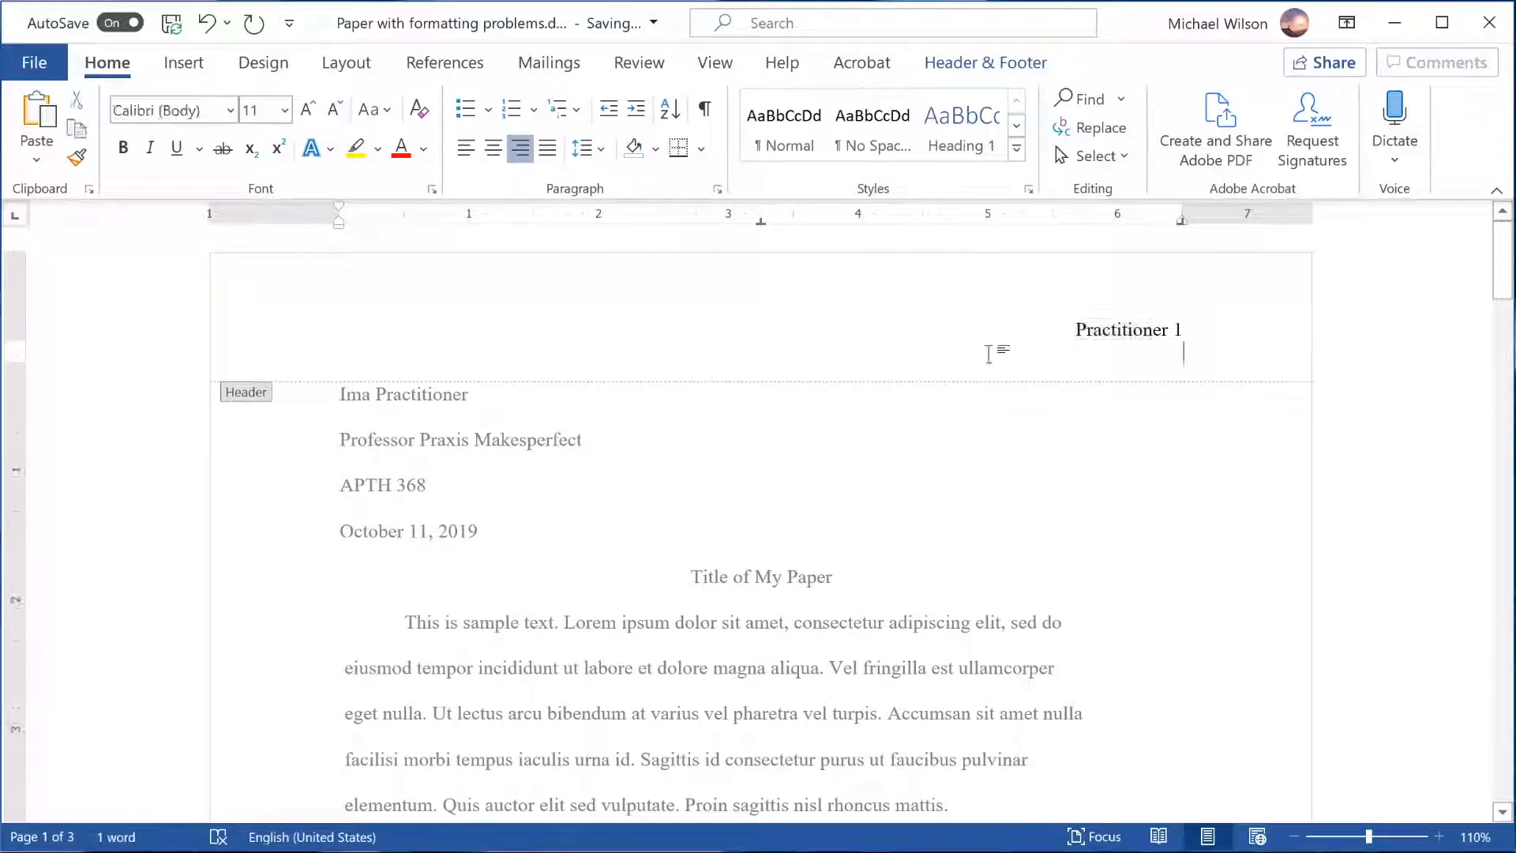
{"action": "mouse_move", "coordinate": [1502, 258]}
{"action": "left_mouse_down"}
{"action": "mouse_move", "coordinate": [1505, 623]}
{"action": "mouse_move", "coordinate": [1503, 257]}
{"action": "left_mouse_up"}
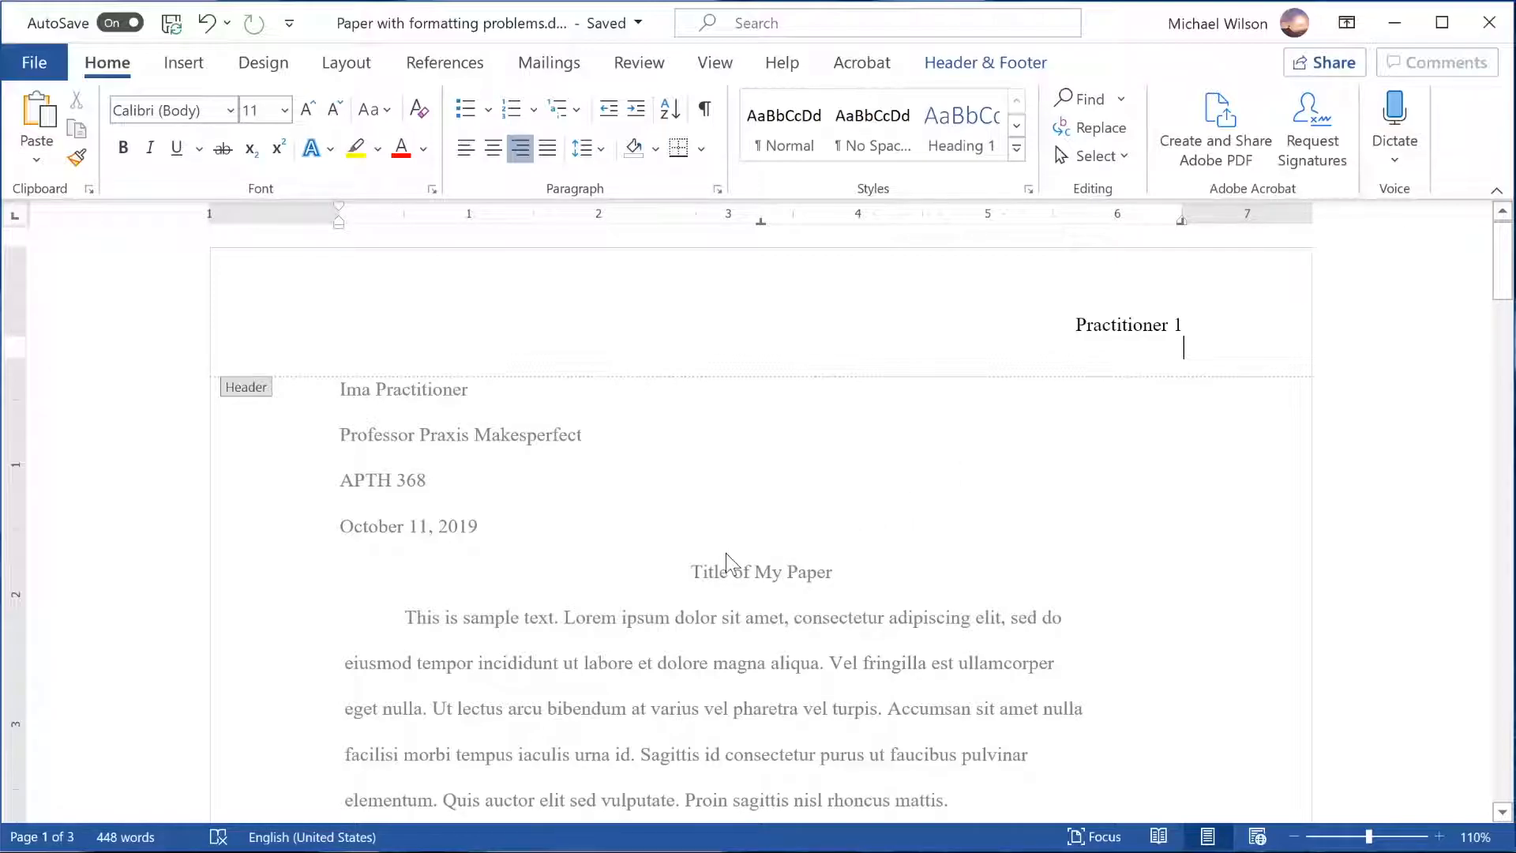
{"action": "double_click", "coordinate": [772, 505]}
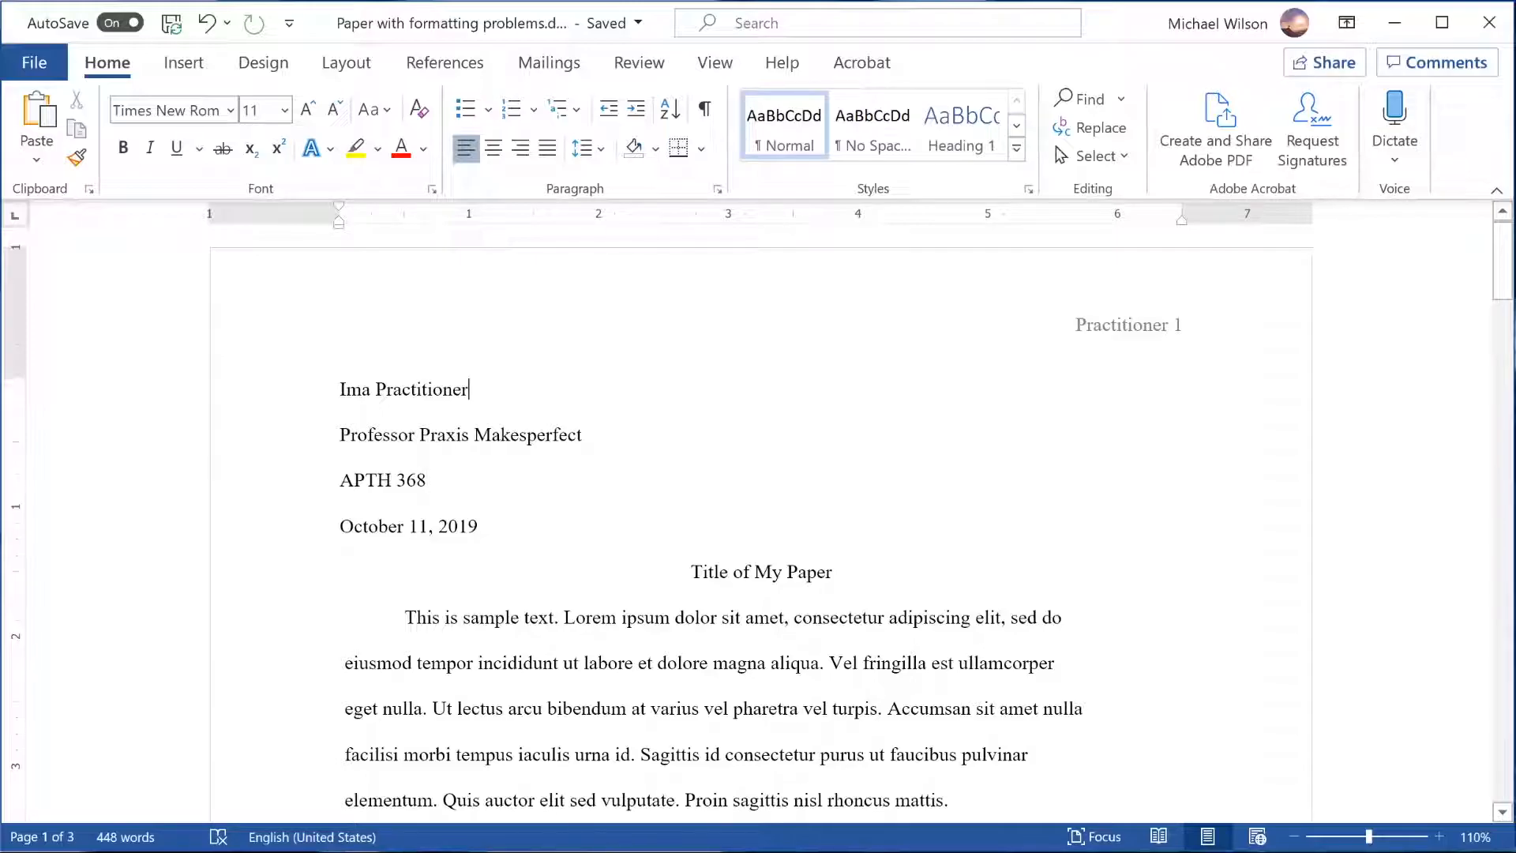
Examine the first-line indent and line endings of the first body paragraph below the title.
{"action": "scroll", "coordinate": [789, 576], "scroll_direction": "down", "scroll_amount": 3}
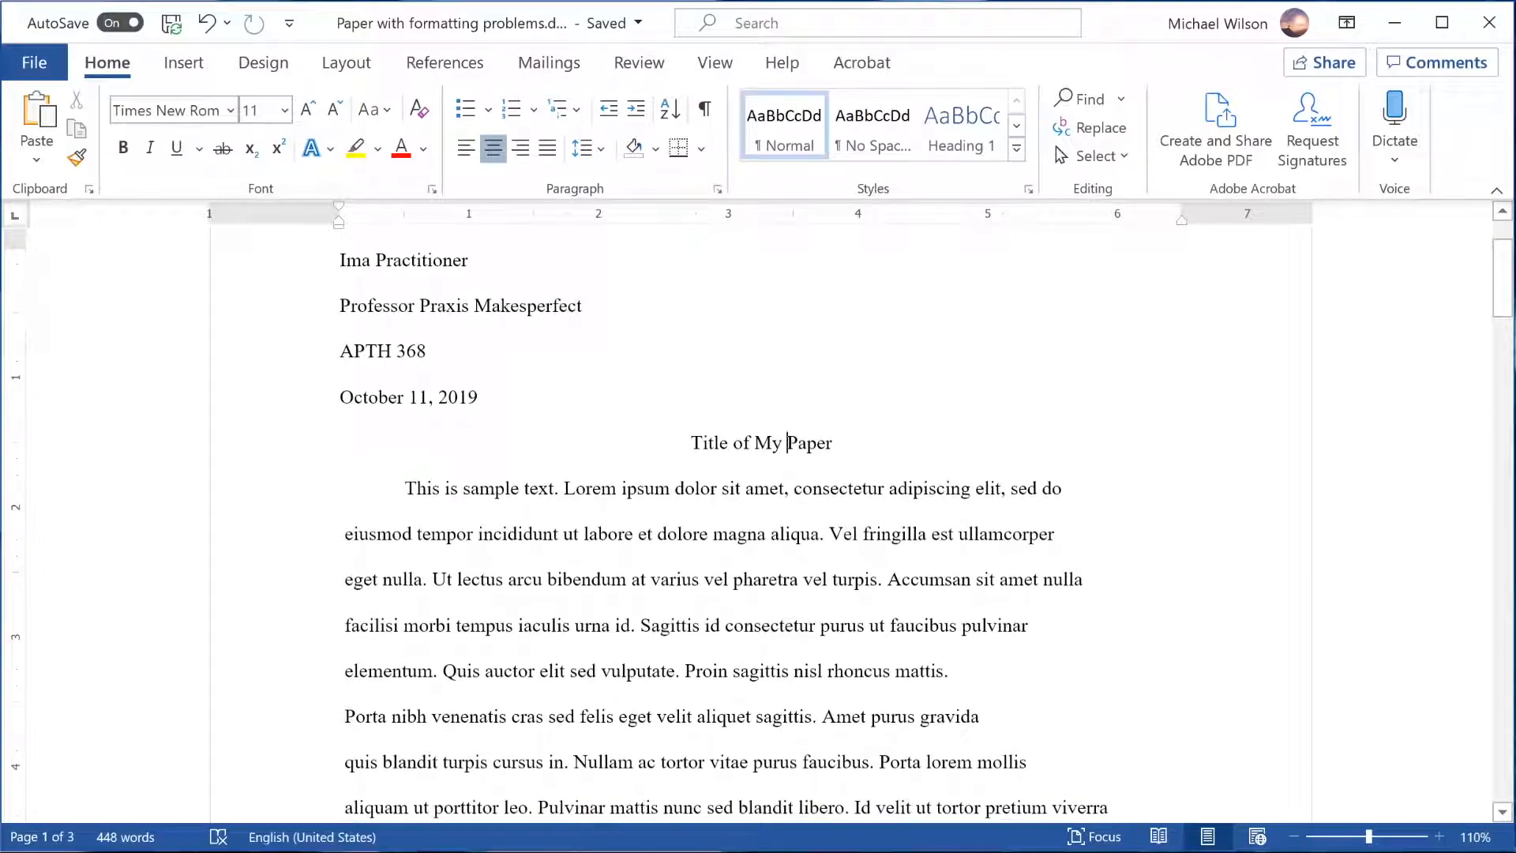
{"action": "left_click", "coordinate": [406, 488]}
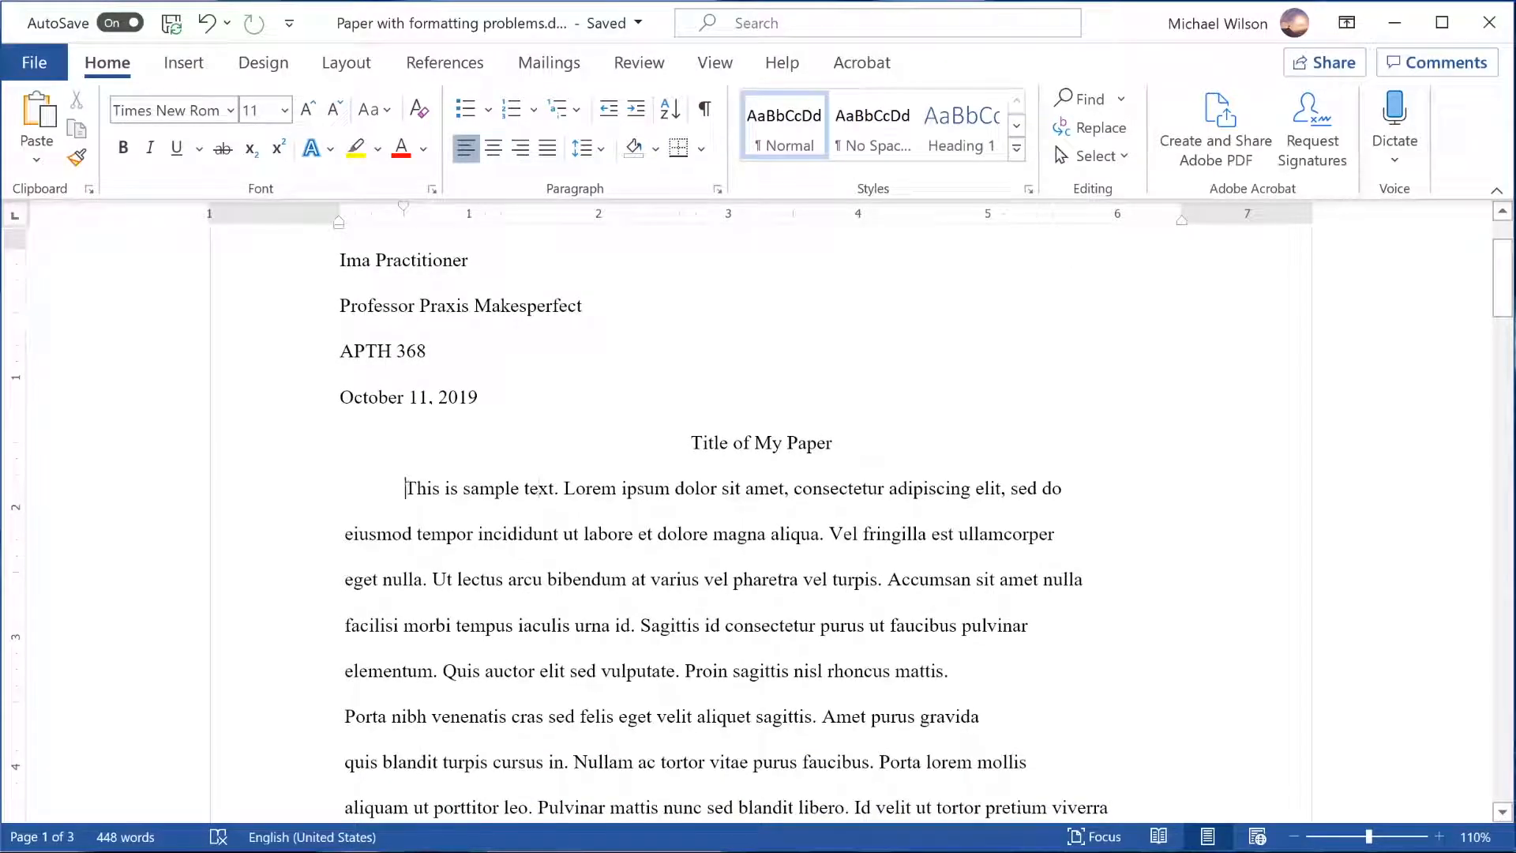
{"action": "scroll", "coordinate": [1062, 505], "scroll_direction": "down", "scroll_amount": 1}
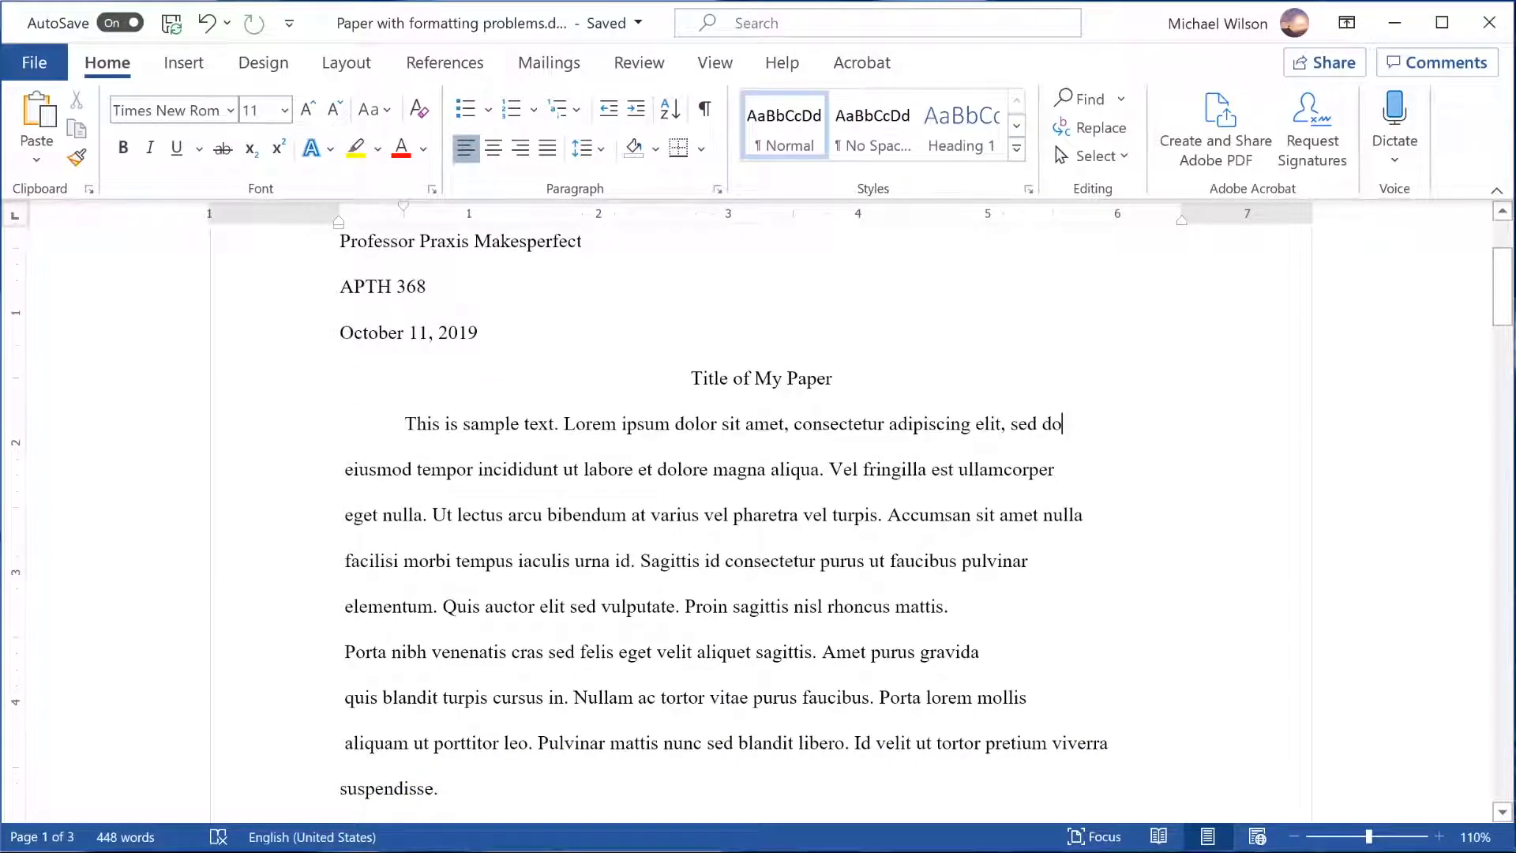
{"action": "left_click_drag", "start_coordinate": [889, 423], "coordinate": [1175, 713]}
{"action": "left_click", "coordinate": [1077, 741]}
{"action": "left_click", "coordinate": [710, 697]}
{"action": "scroll", "coordinate": [711, 698], "scroll_direction": "down", "scroll_amount": 1}
{"action": "scroll", "coordinate": [711, 697], "scroll_direction": "up", "scroll_amount": 1}
{"action": "scroll", "coordinate": [711, 671], "scroll_direction": "down", "scroll_amount": 1}
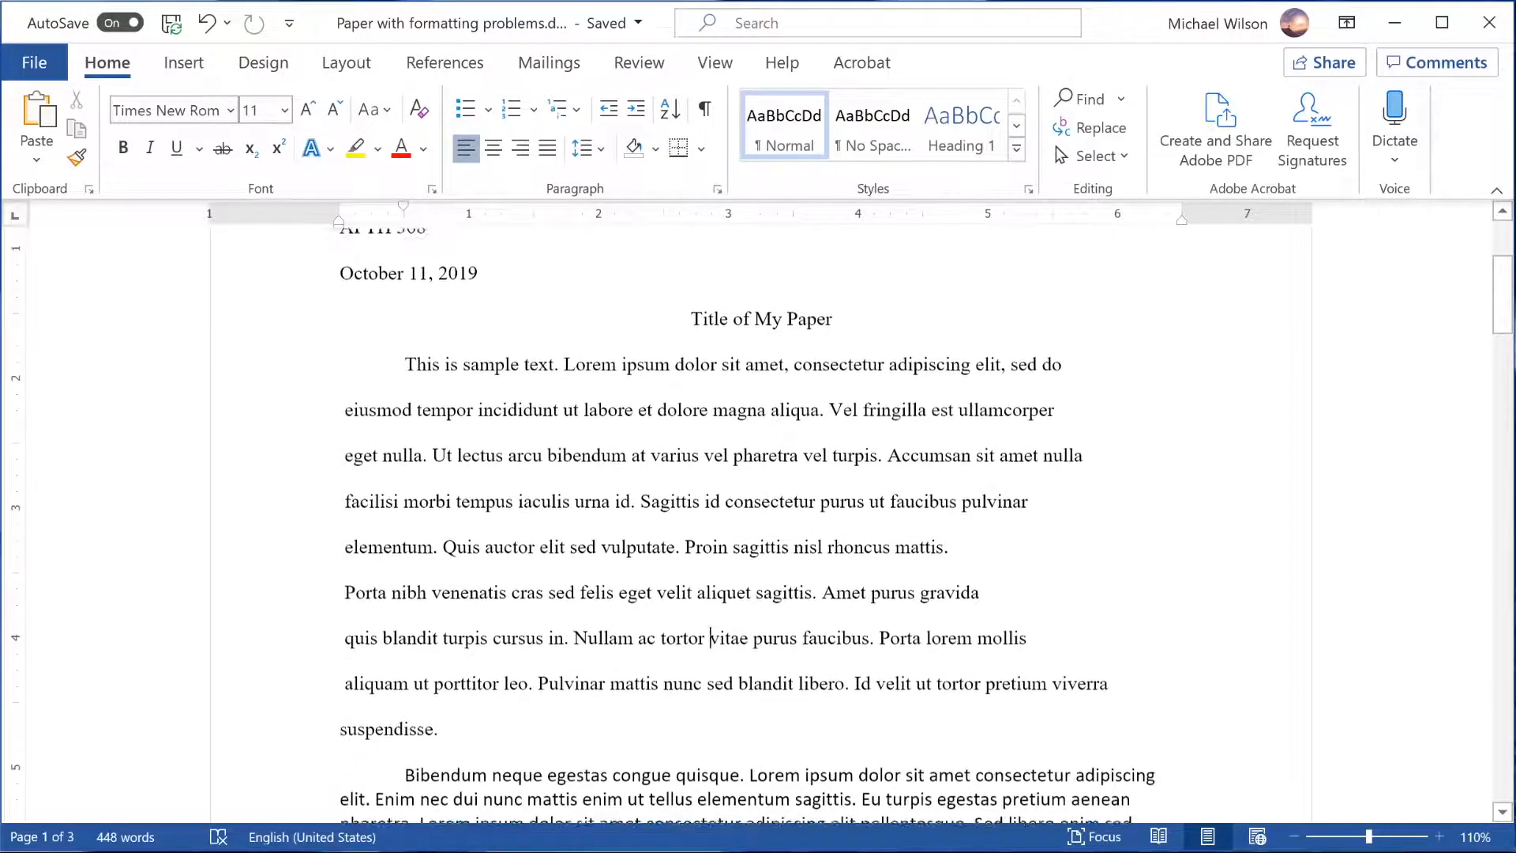
Show the paragraph marks and other hidden formatting symbols in the document.
{"action": "left_click", "coordinate": [713, 111]}
{"action": "left_click", "coordinate": [1030, 497]}
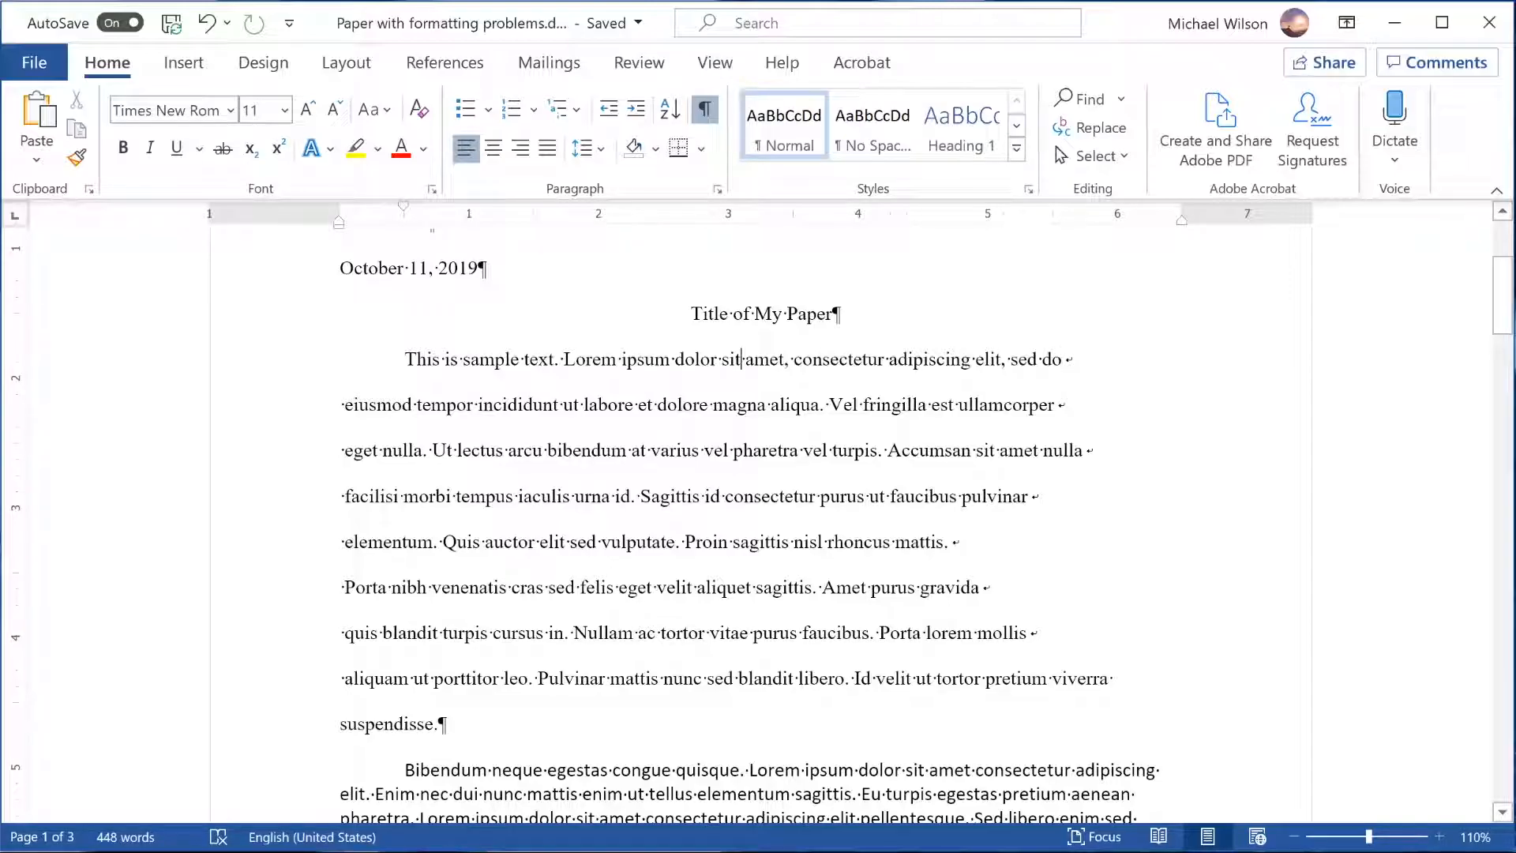
{"action": "left_click", "coordinate": [705, 112]}
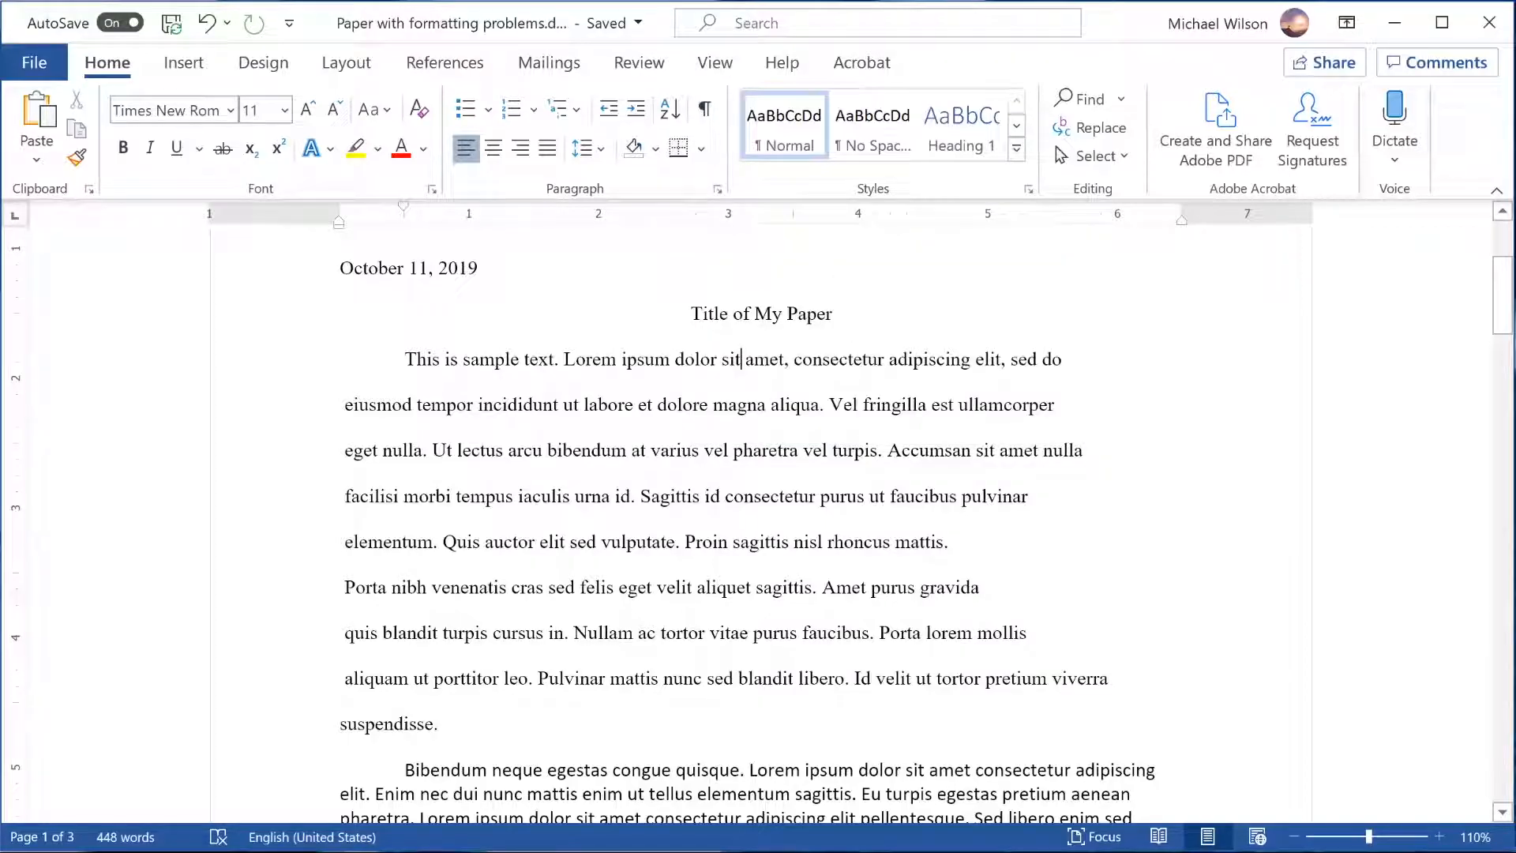
{"action": "left_click", "coordinate": [704, 108]}
Delete the manual line breaks at the line ends of the first body paragraph so its text flows continuously.
{"action": "left_click", "coordinate": [948, 541]}
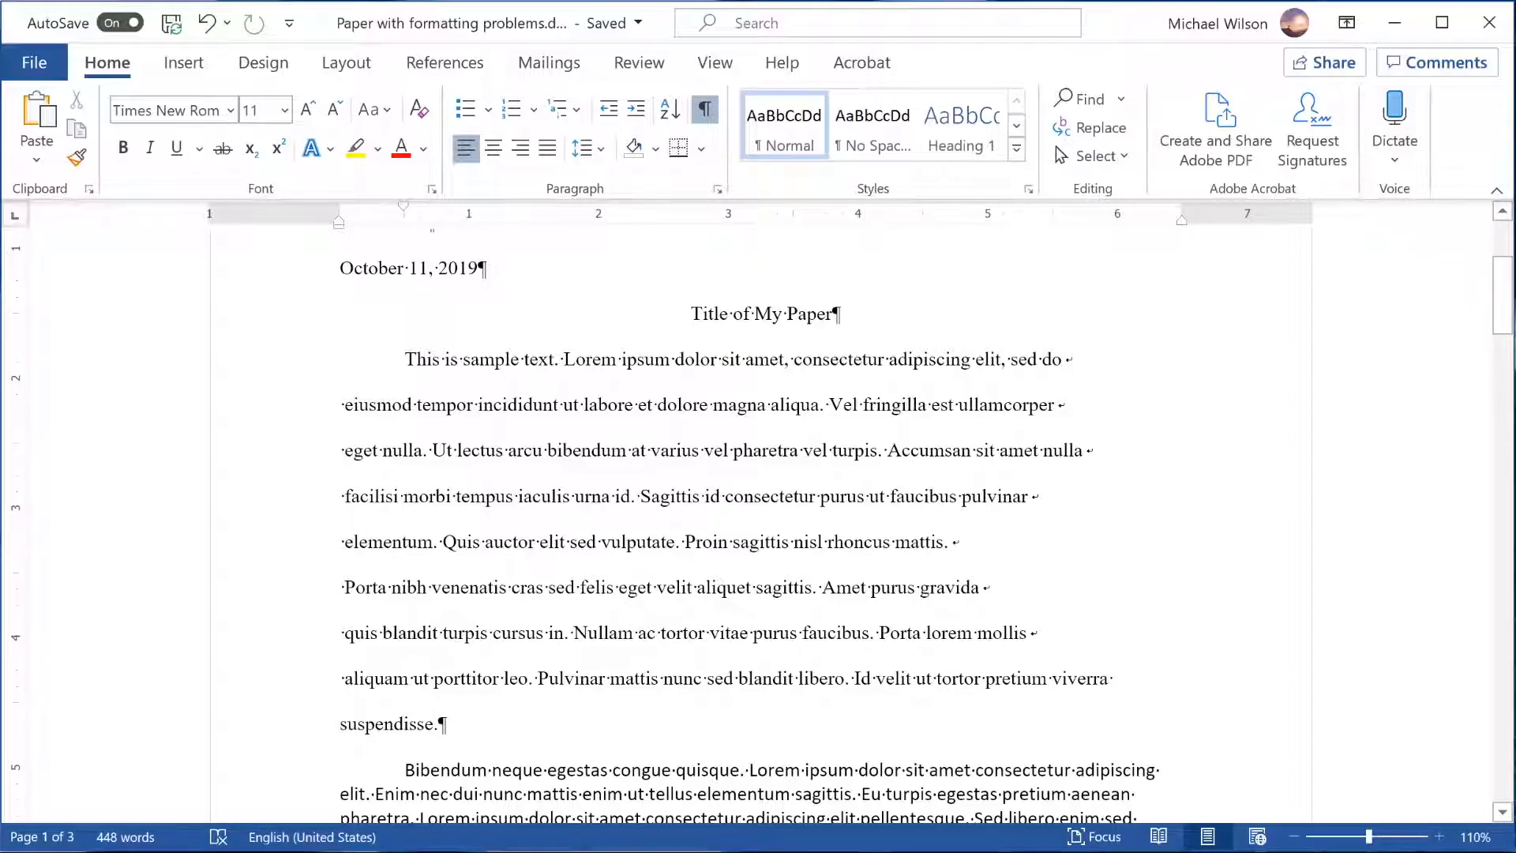
{"action": "key", "text": "Delete"}
{"action": "key", "text": "Down"}
{"action": "key", "text": "Delete"}
{"action": "key", "text": "Down"}
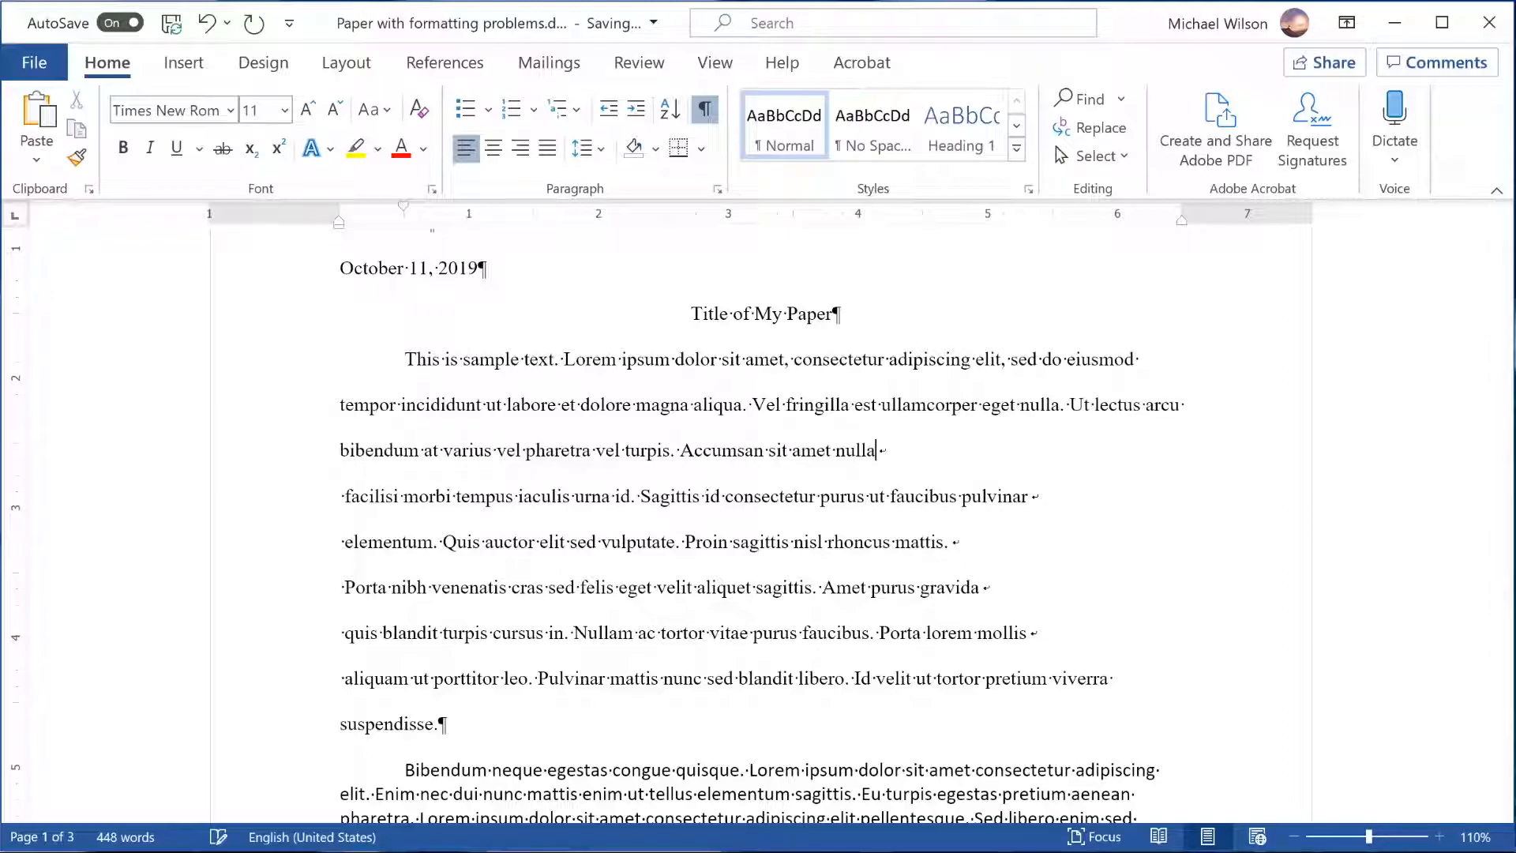
{"action": "key", "text": "Delete"}
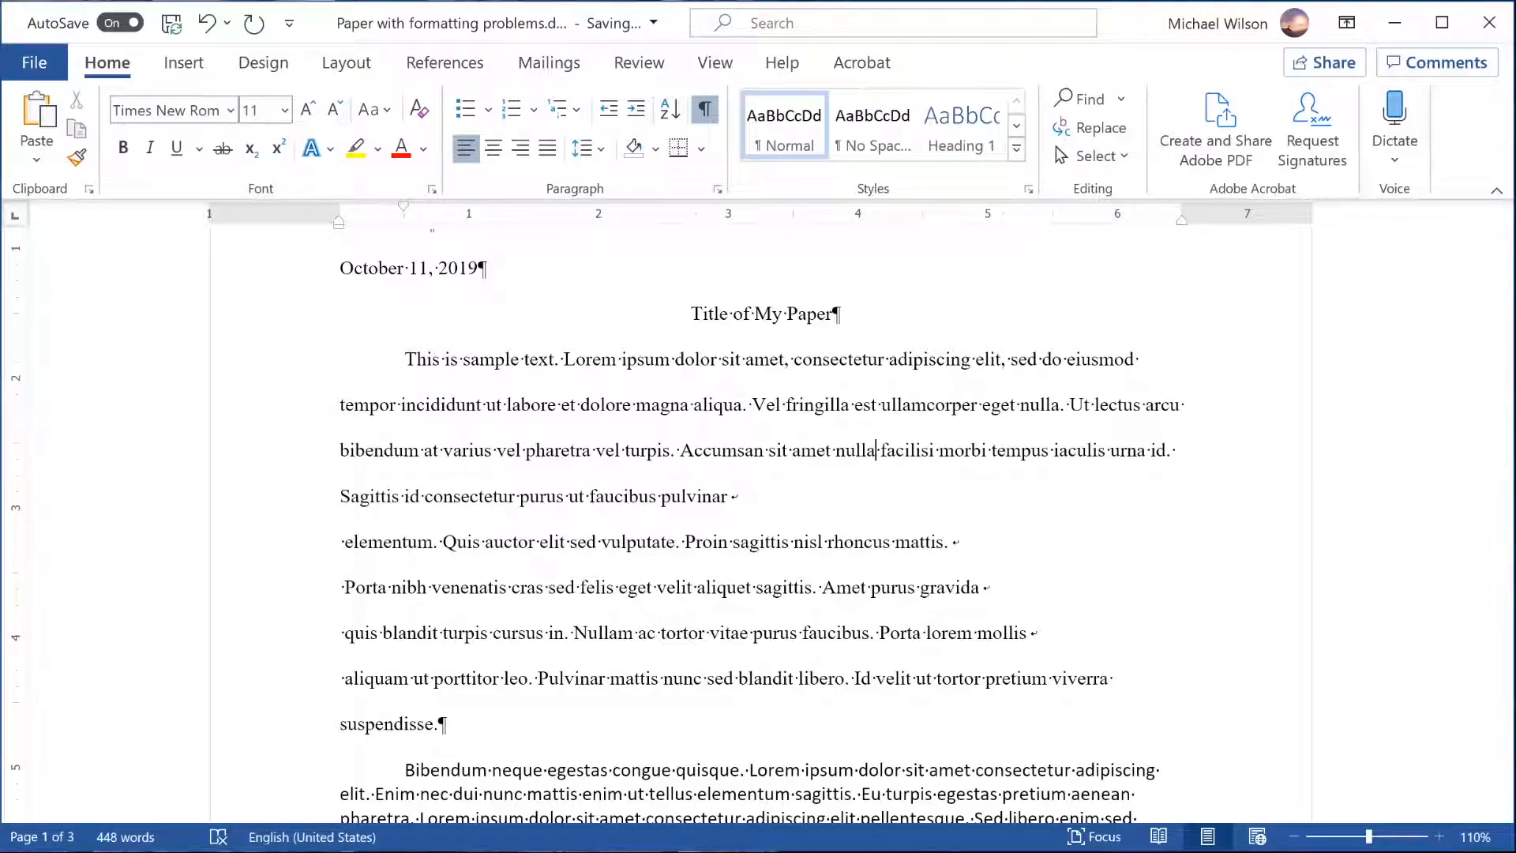
{"action": "key", "text": "Down"}
{"action": "key", "text": "Delete"}
{"action": "key", "text": "Down"}
{"action": "key", "text": "Delete"}
{"action": "key", "text": "Down"}
{"action": "key", "text": "Up"}
{"action": "key", "text": "End"}
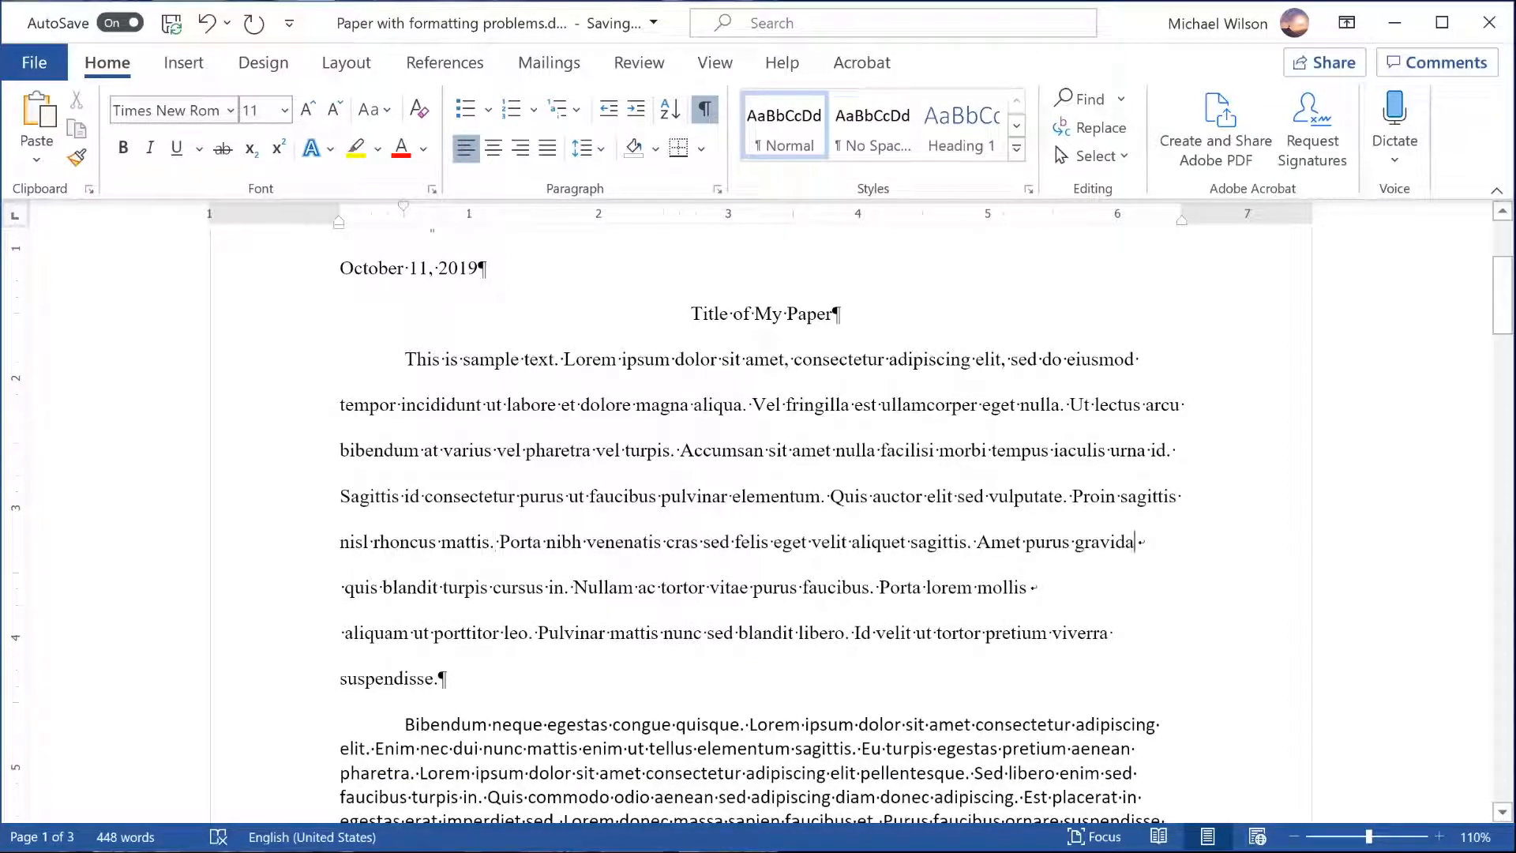
{"action": "key", "text": "Delete"}
{"action": "key", "text": "Down"}
{"action": "key", "text": "Delete"}
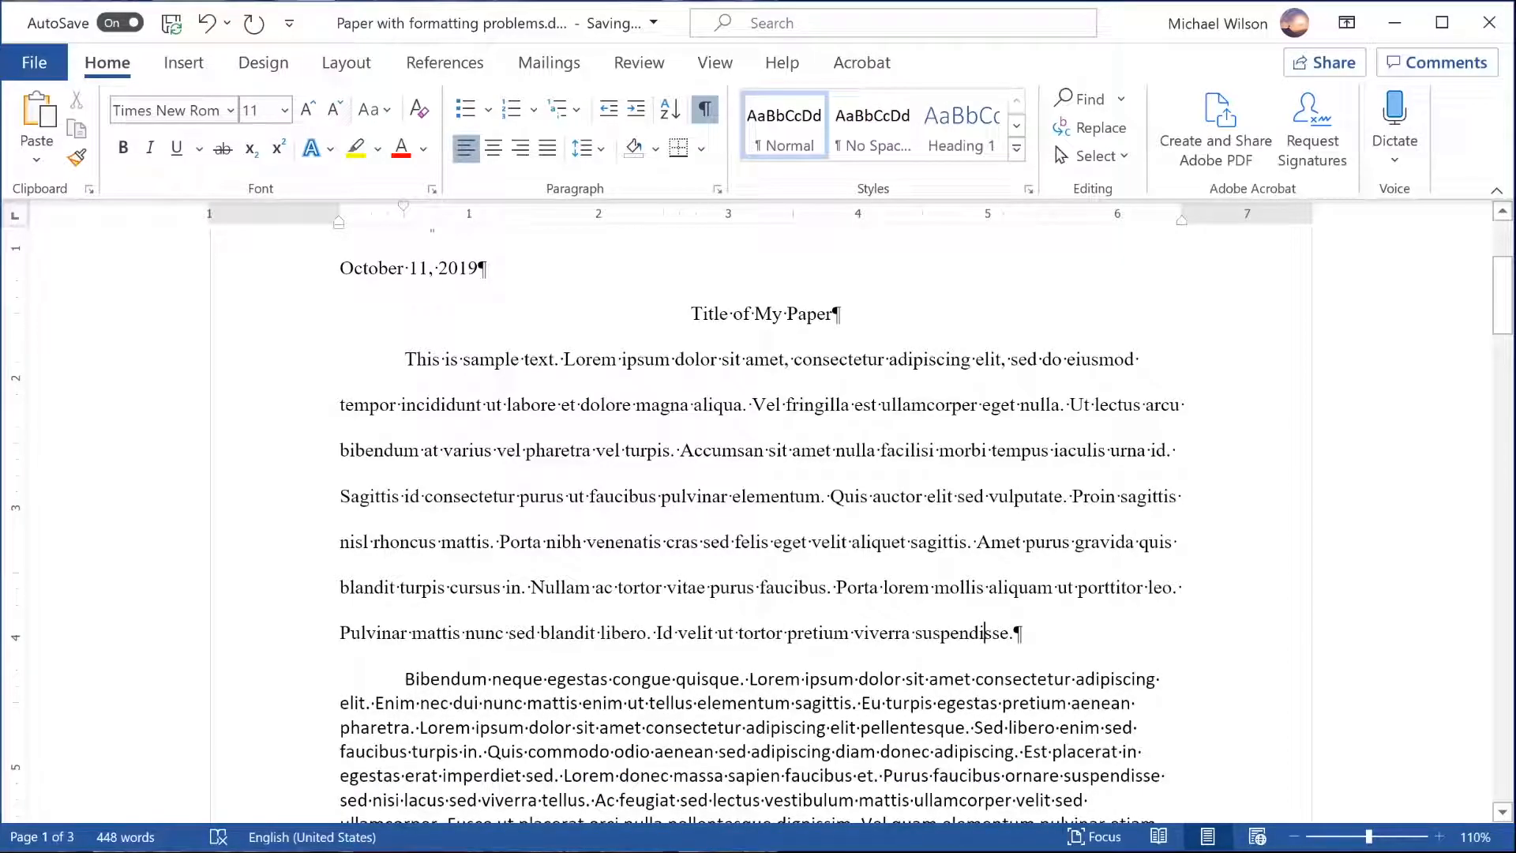
Insert a manual line break after "porttitor leo." in the first body paragraph and remove it again.
{"action": "scroll", "coordinate": [758, 513], "scroll_direction": "down", "scroll_amount": 3}
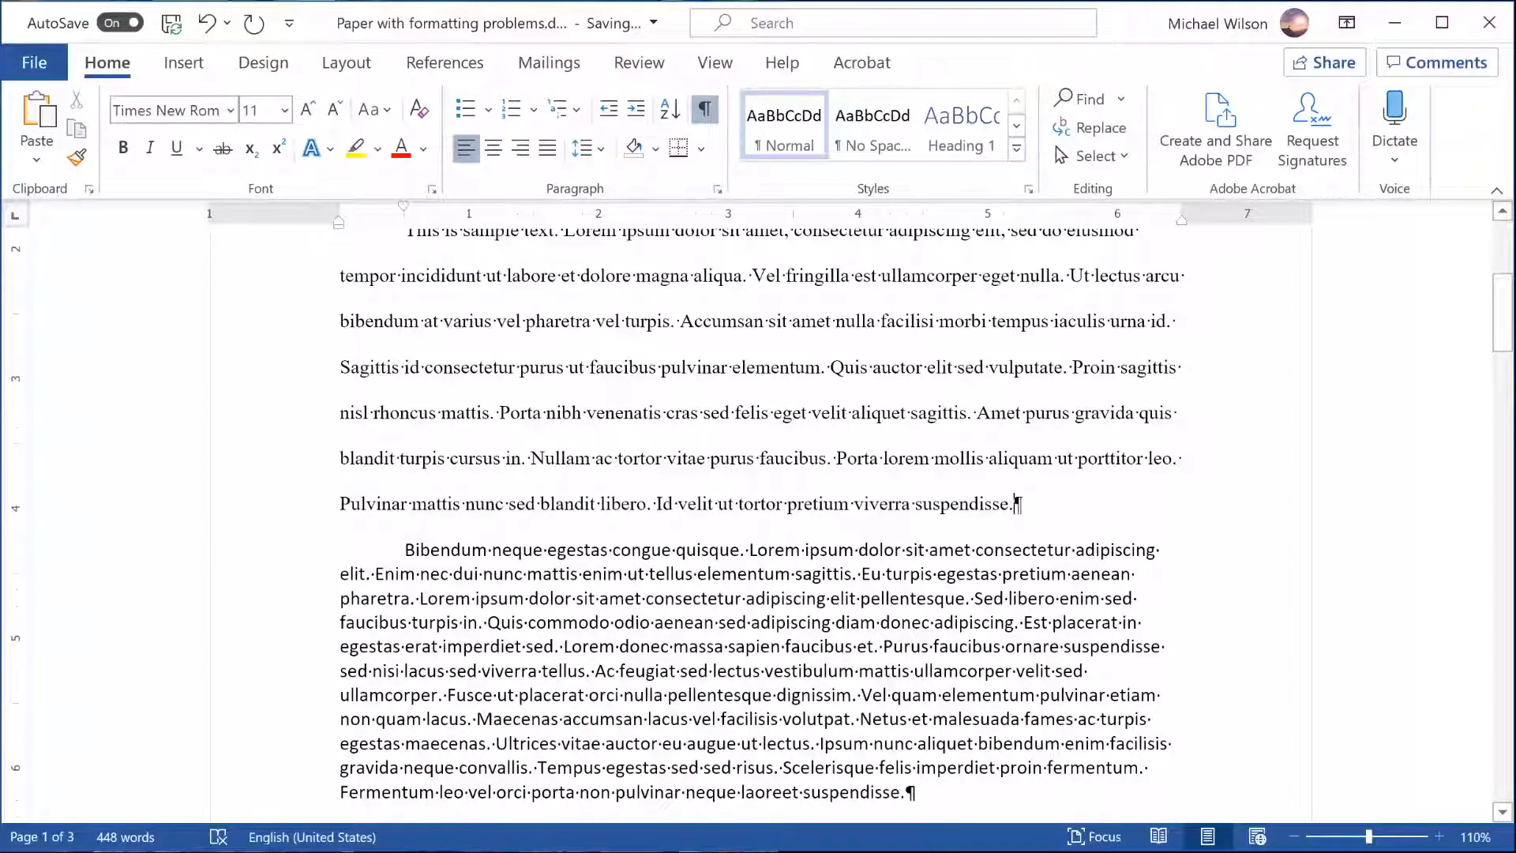
{"action": "scroll", "coordinate": [758, 513], "scroll_direction": "down", "scroll_amount": 1}
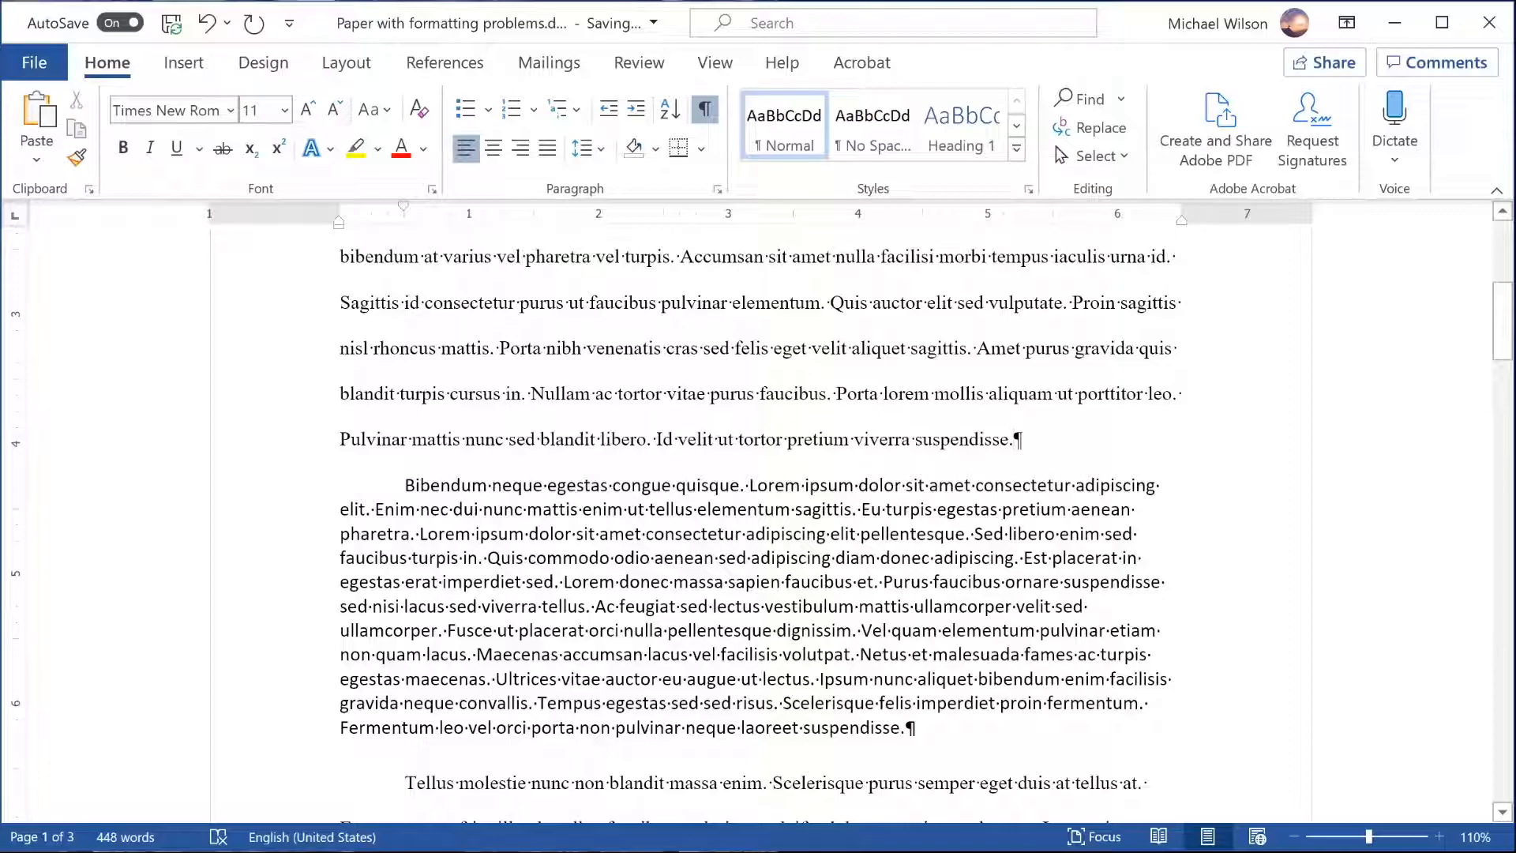
{"action": "left_click", "coordinate": [1176, 393]}
{"action": "key", "text": "shift+Return"}
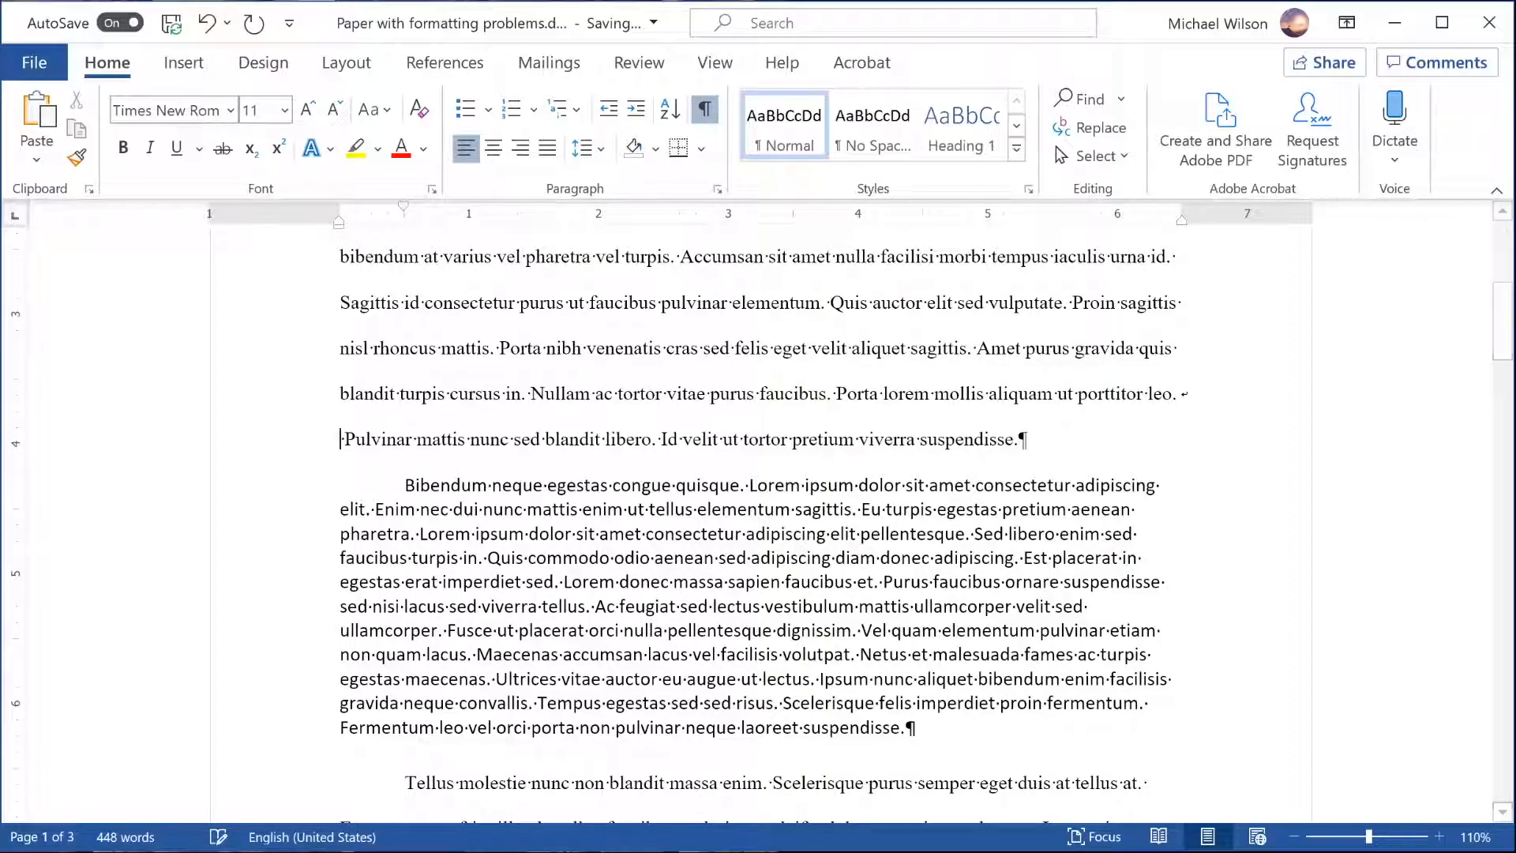
{"action": "left_click_drag", "start_coordinate": [1147, 393], "coordinate": [1192, 393]}
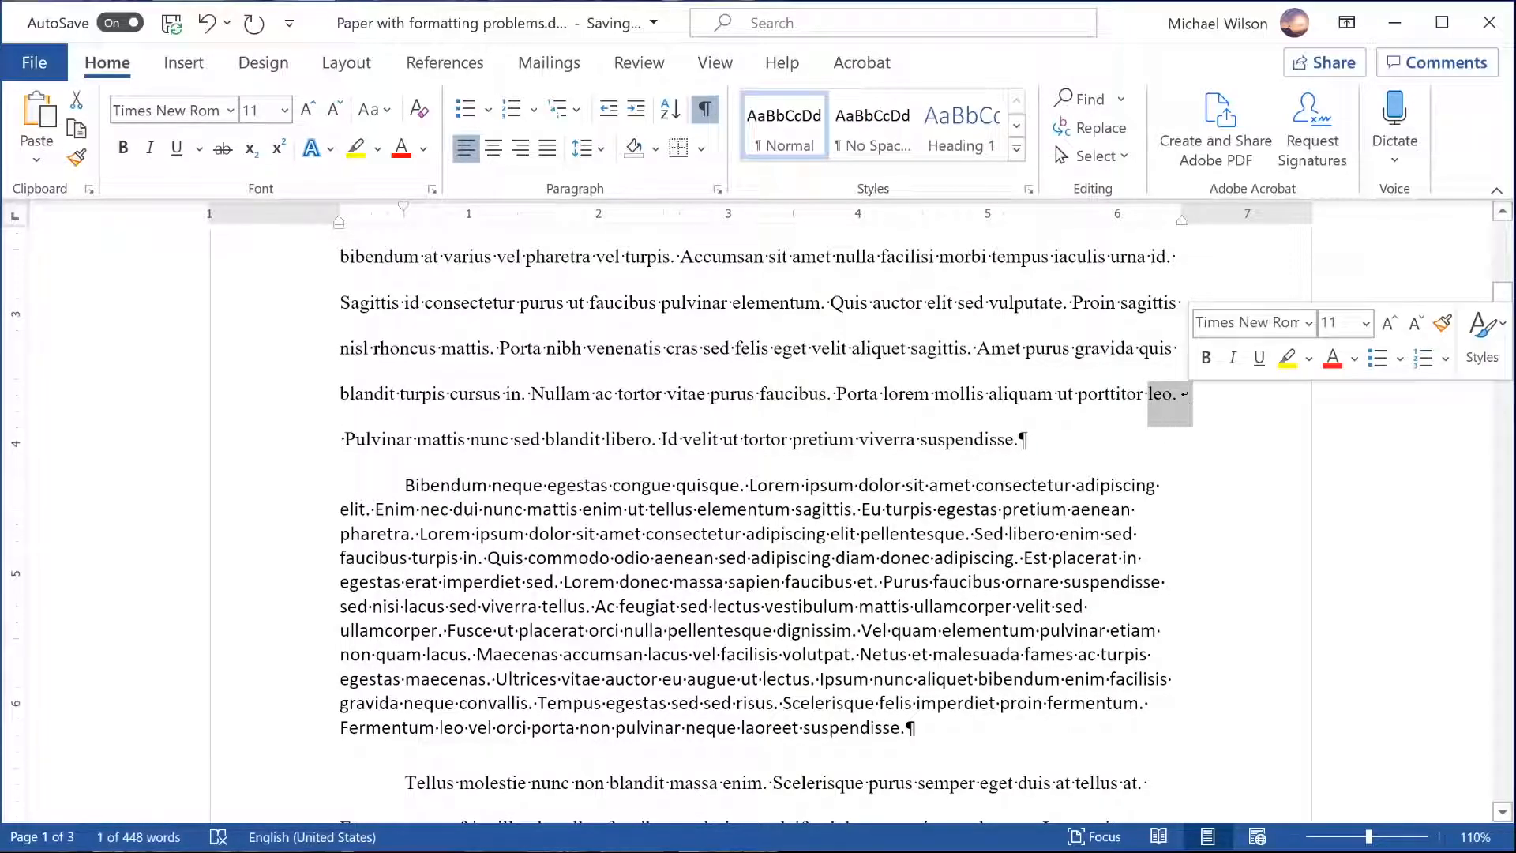
{"action": "left_click", "coordinate": [1020, 439]}
{"action": "left_click", "coordinate": [1021, 439]}
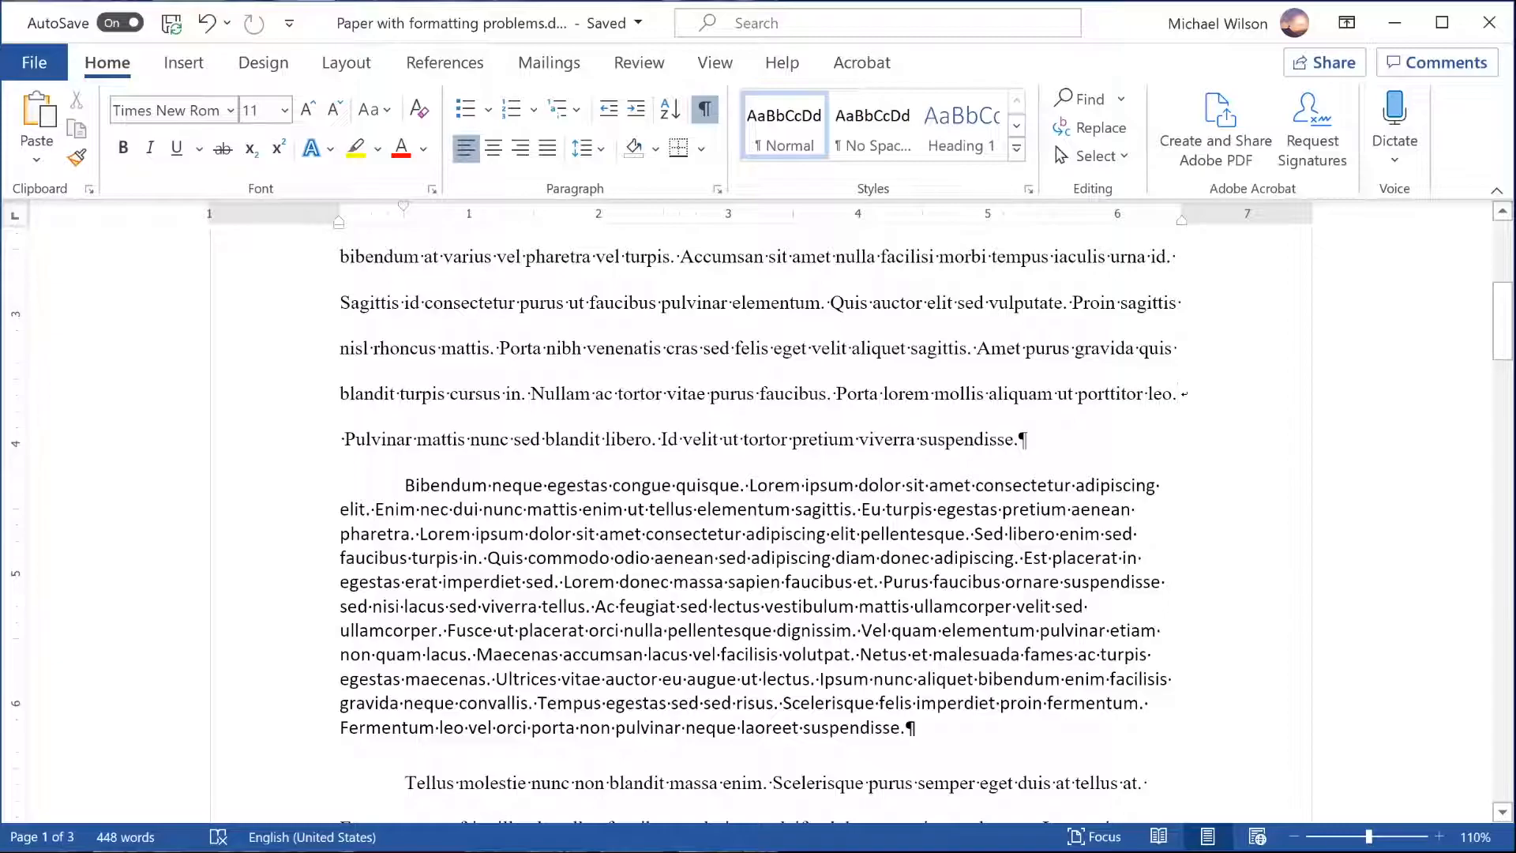
{"action": "scroll", "coordinate": [758, 521], "scroll_direction": "down", "scroll_amount": 1}
{"action": "scroll", "coordinate": [758, 521], "scroll_direction": "up", "scroll_amount": 3}
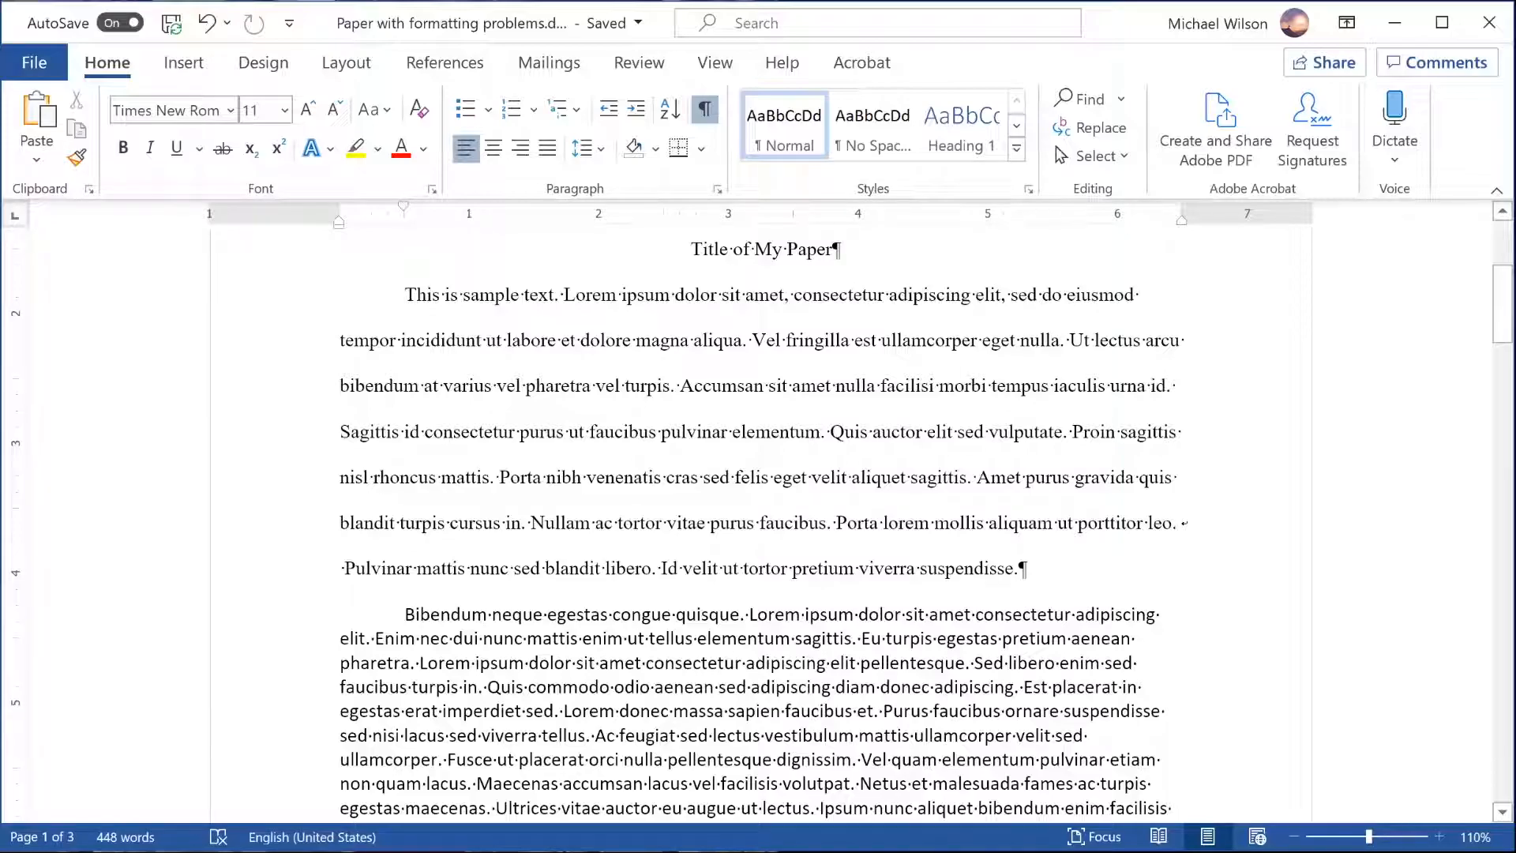
{"action": "key", "text": "Delete"}
Set the font of the second body paragraph, beginning "Bibendum neque", to Times New Roman.
{"action": "scroll", "coordinate": [600, 622], "scroll_direction": "down", "scroll_amount": 1}
{"action": "left_click", "coordinate": [600, 622]}
{"action": "scroll", "coordinate": [600, 622], "scroll_direction": "down", "scroll_amount": 2}
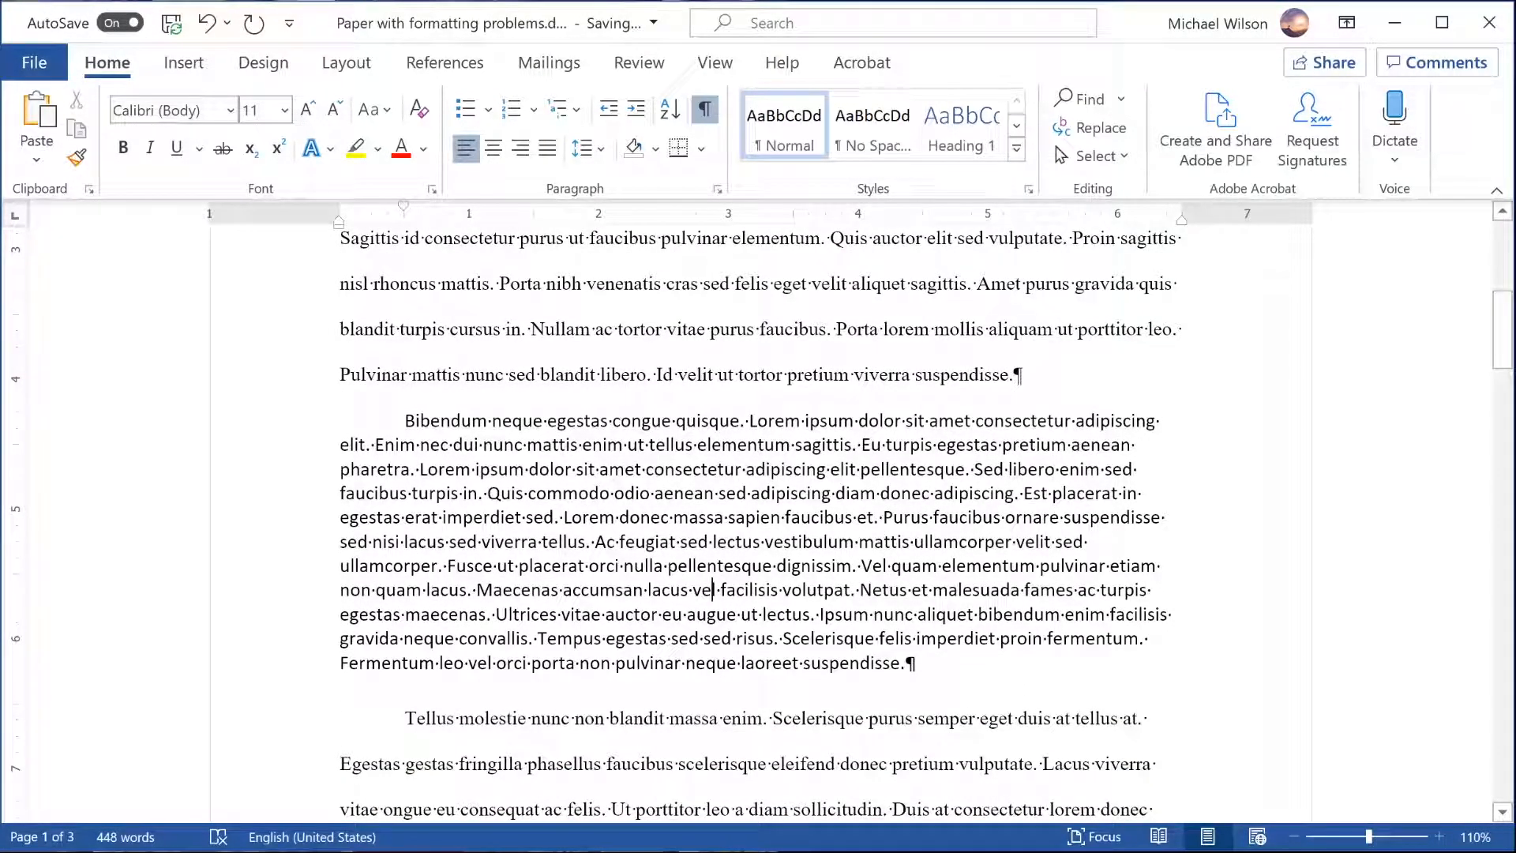
{"action": "left_click_drag", "start_coordinate": [713, 589], "coordinate": [914, 695]}
{"action": "double_click", "coordinate": [304, 411]}
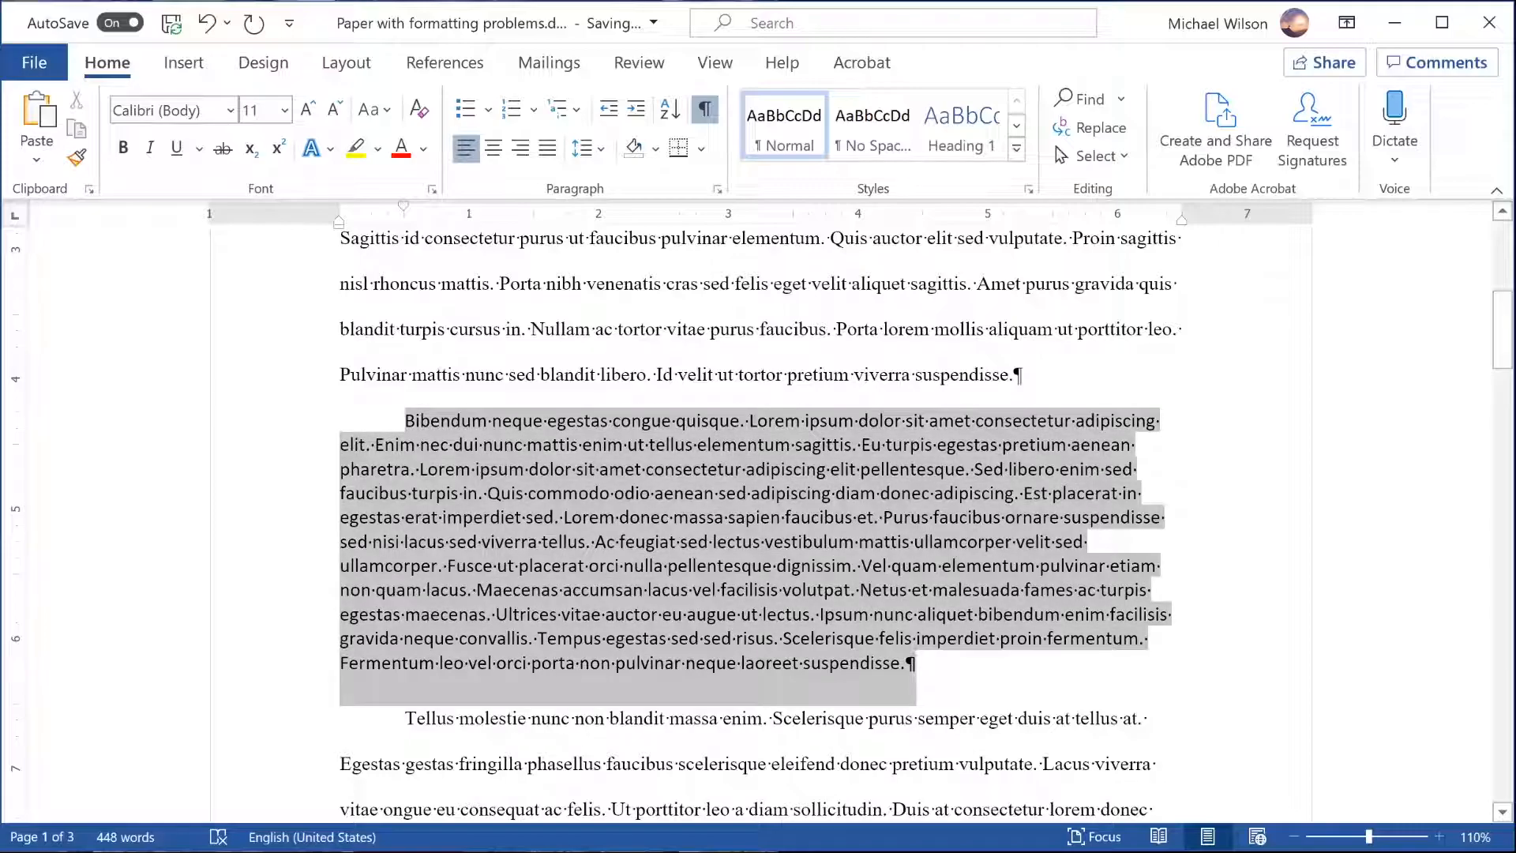
{"action": "left_click", "coordinate": [231, 111]}
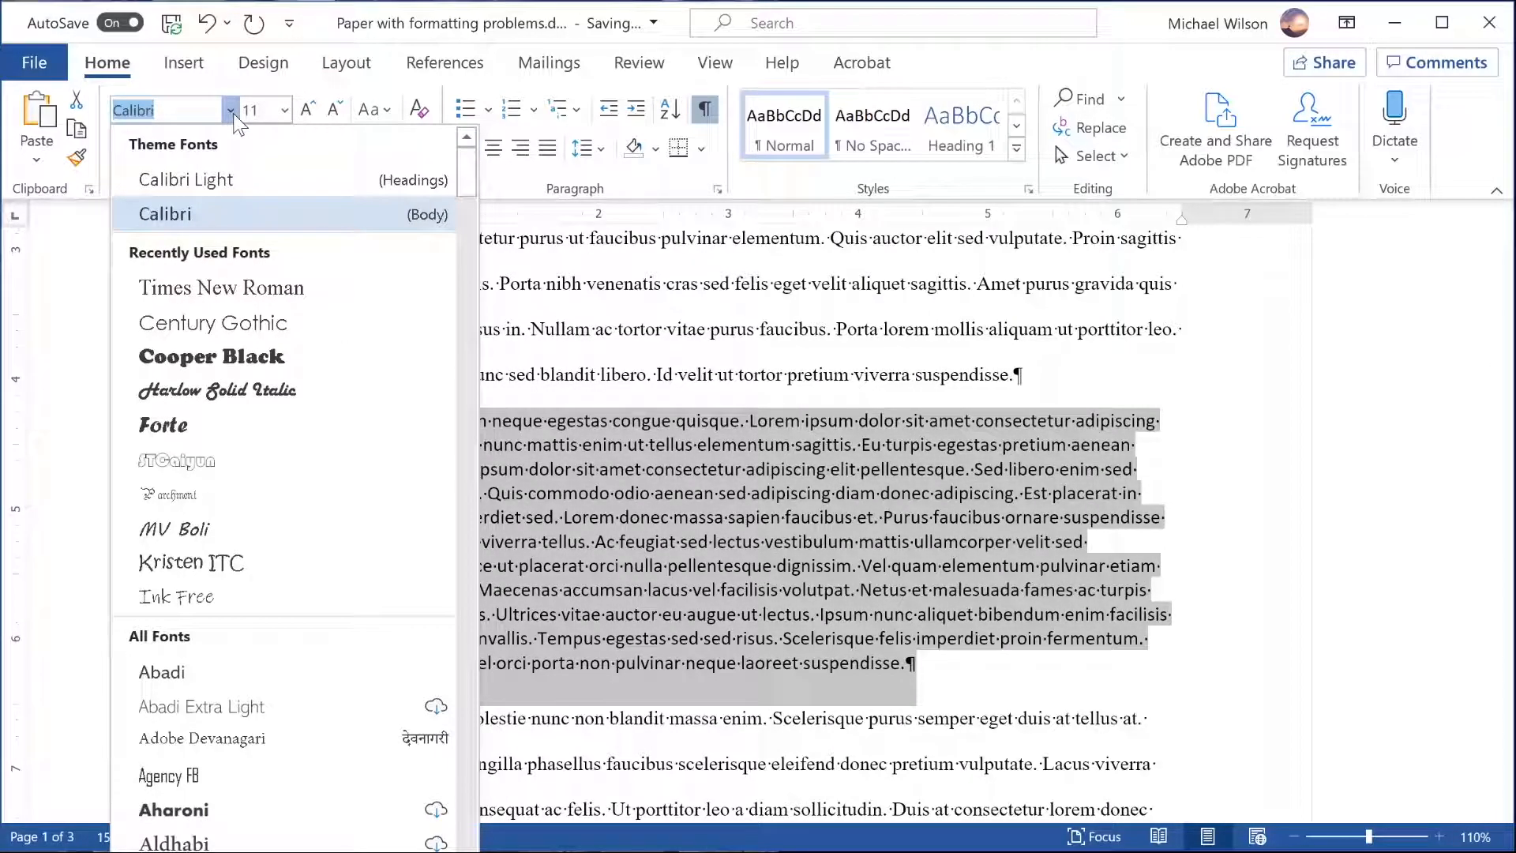
{"action": "left_click", "coordinate": [273, 290]}
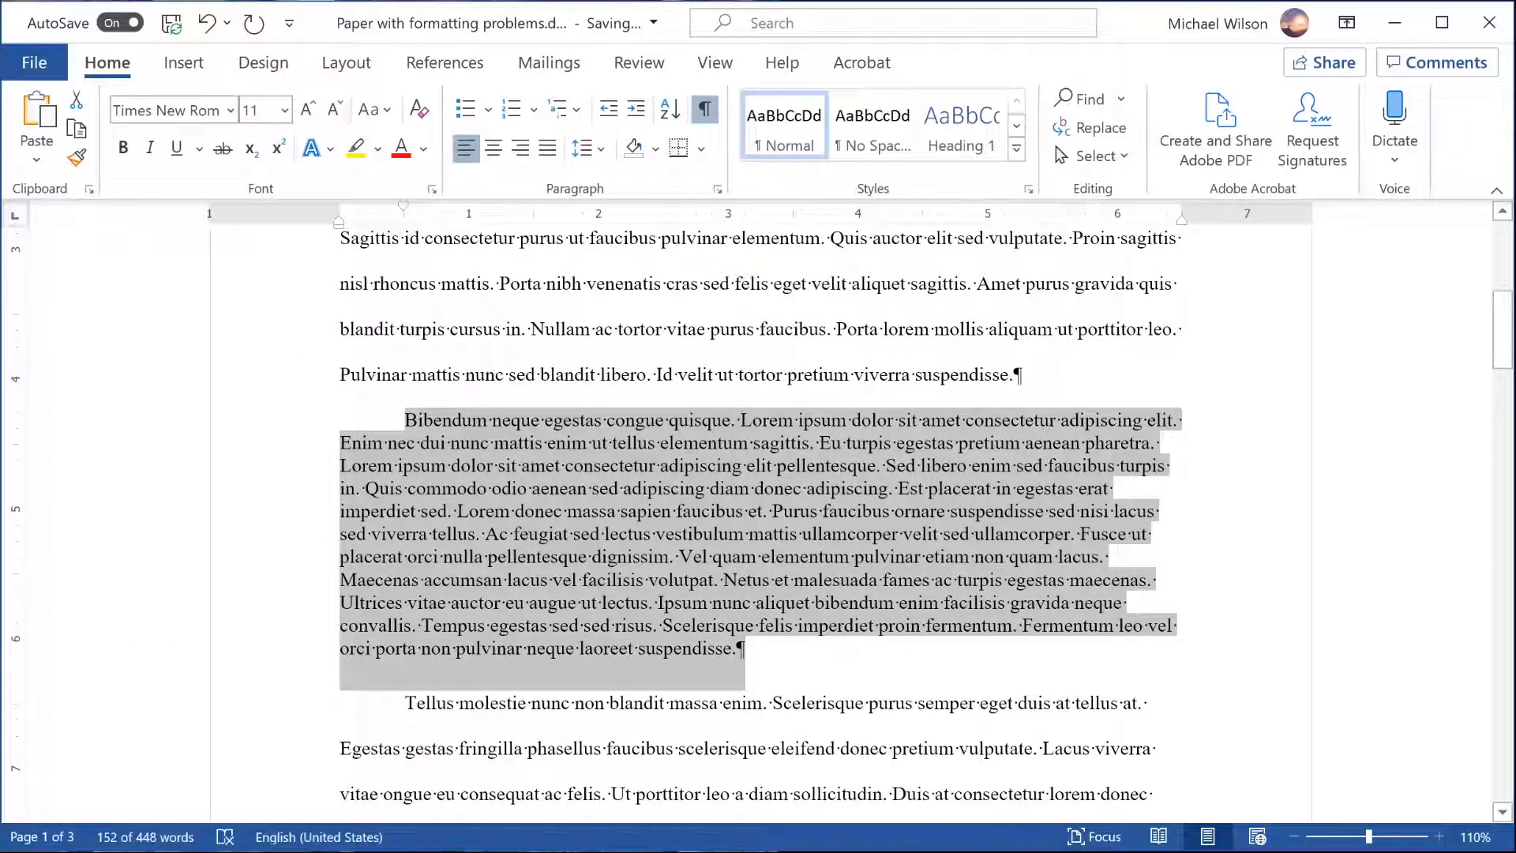
Set the line spacing of the second body paragraph, beginning "Bibendum neque", to Double.
{"action": "left_click", "coordinate": [718, 190]}
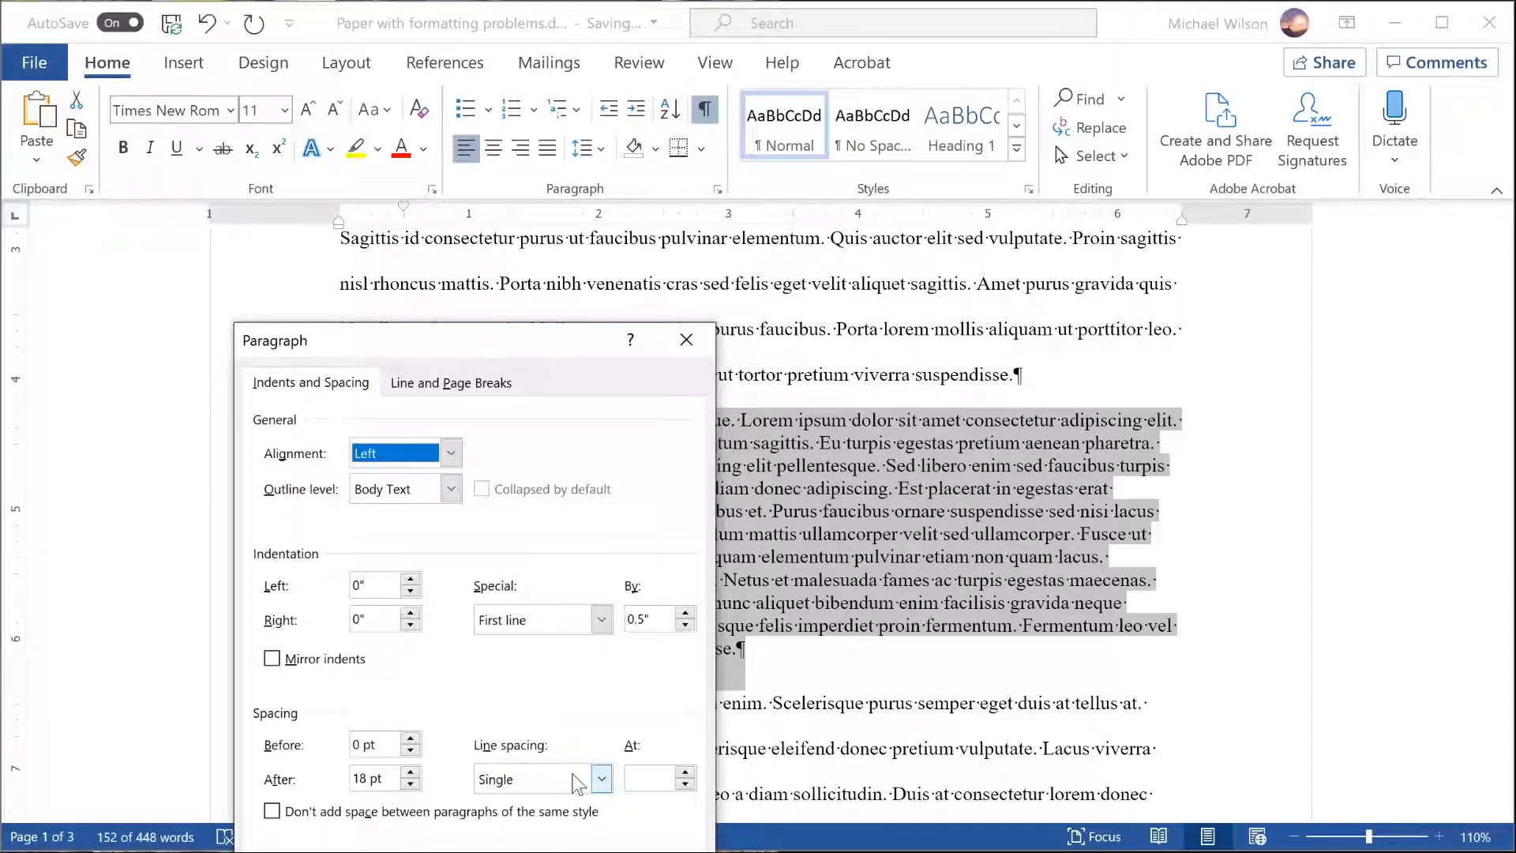
{"action": "left_click", "coordinate": [593, 777]}
{"action": "left_click", "coordinate": [534, 836]}
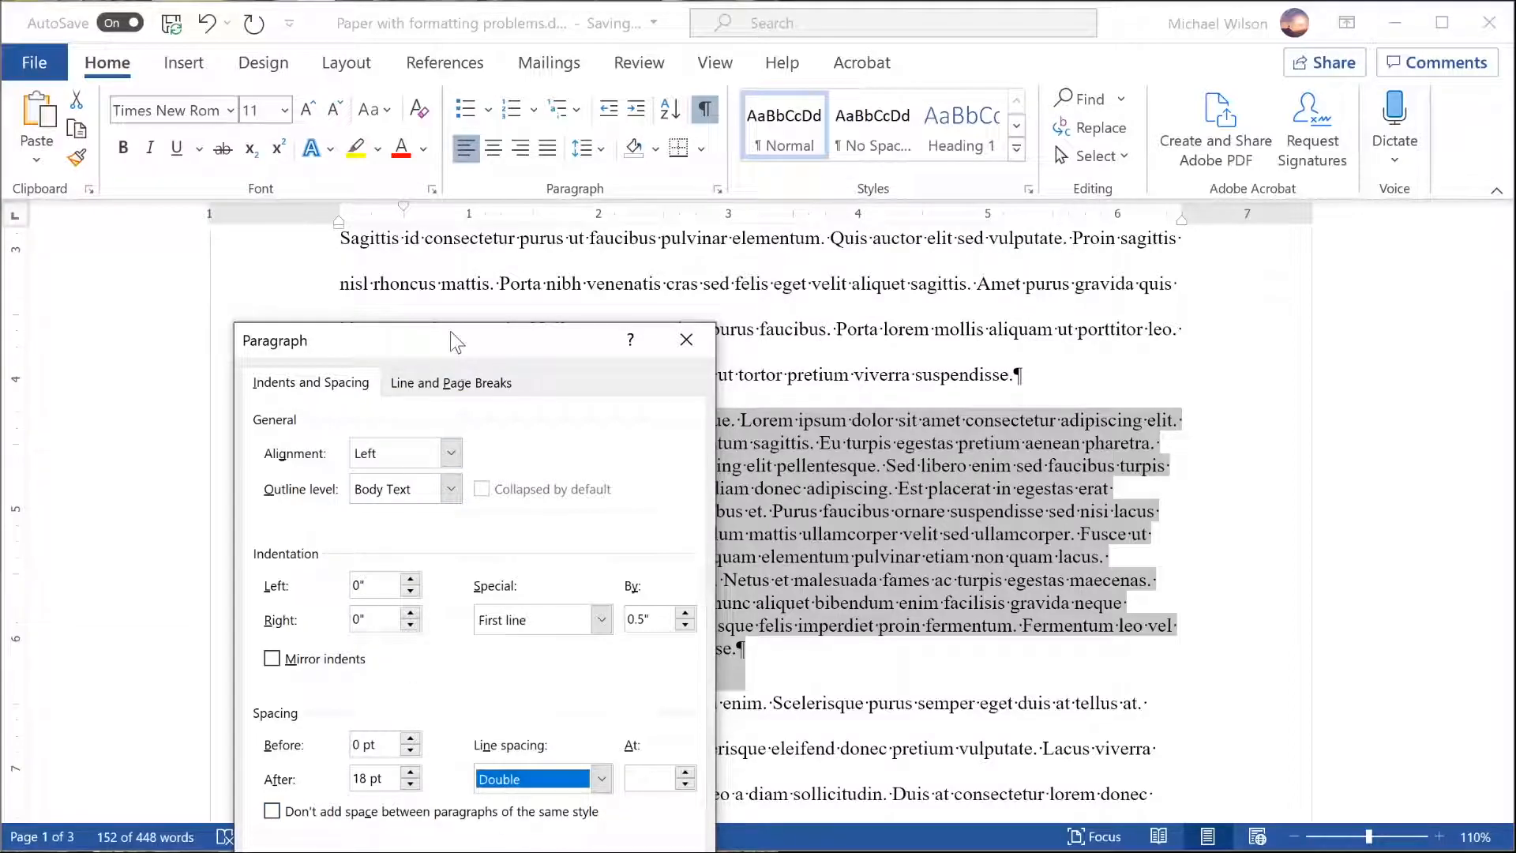
{"action": "left_click_drag", "start_coordinate": [450, 332], "coordinate": [1038, 233]}
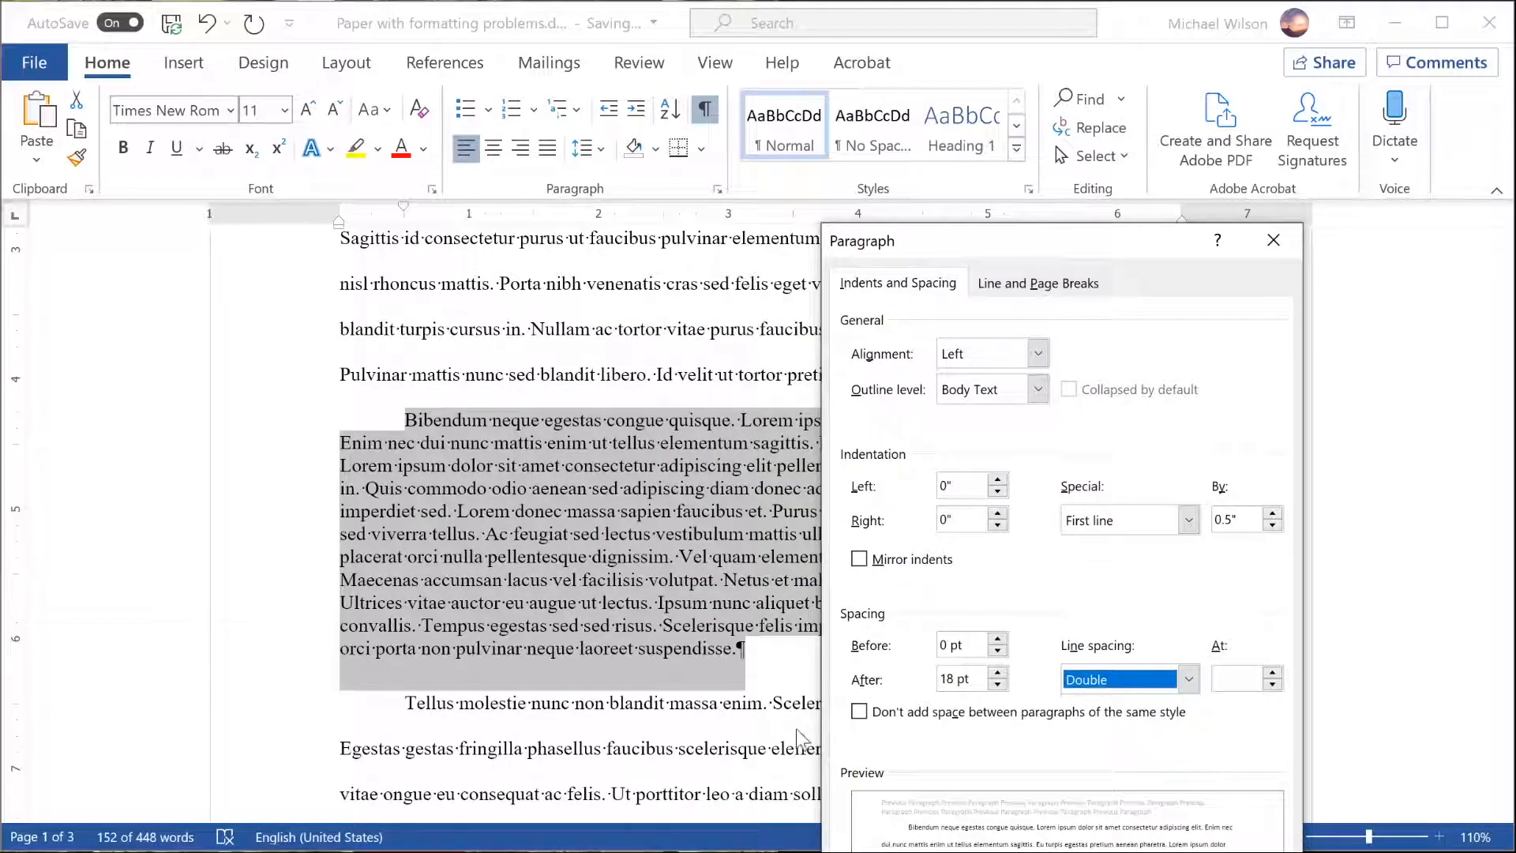
{"action": "key", "text": "Return"}
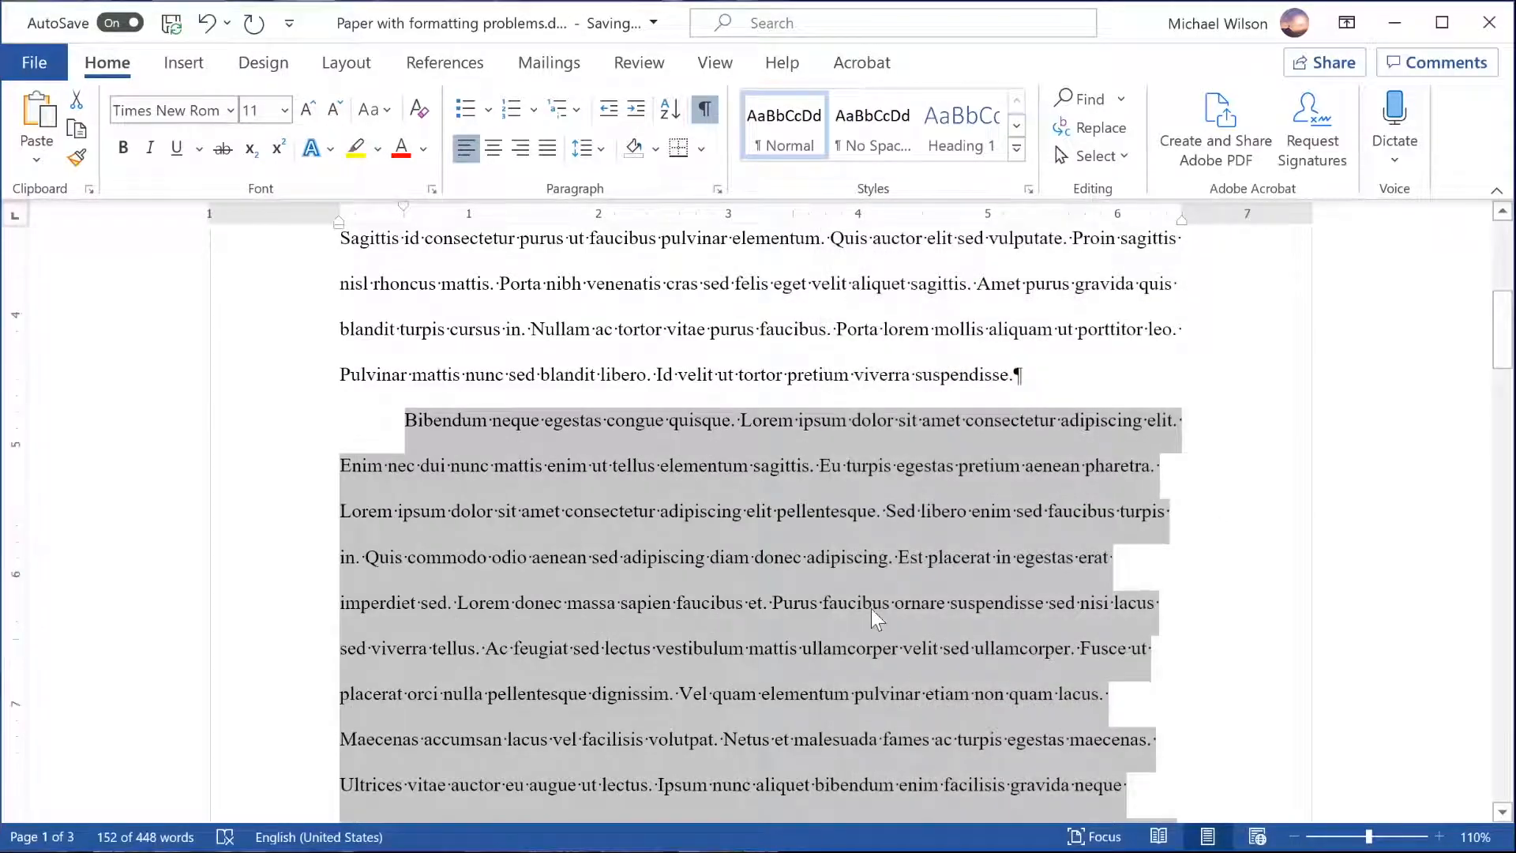
Remove the extra gap below the "Bibendum neque" paragraph by setting its spacing after to 0 pt.
{"action": "scroll", "coordinate": [870, 608], "scroll_direction": "down", "scroll_amount": 5}
{"action": "left_click", "coordinate": [778, 547]}
{"action": "scroll", "coordinate": [778, 546], "scroll_direction": "up", "scroll_amount": 3}
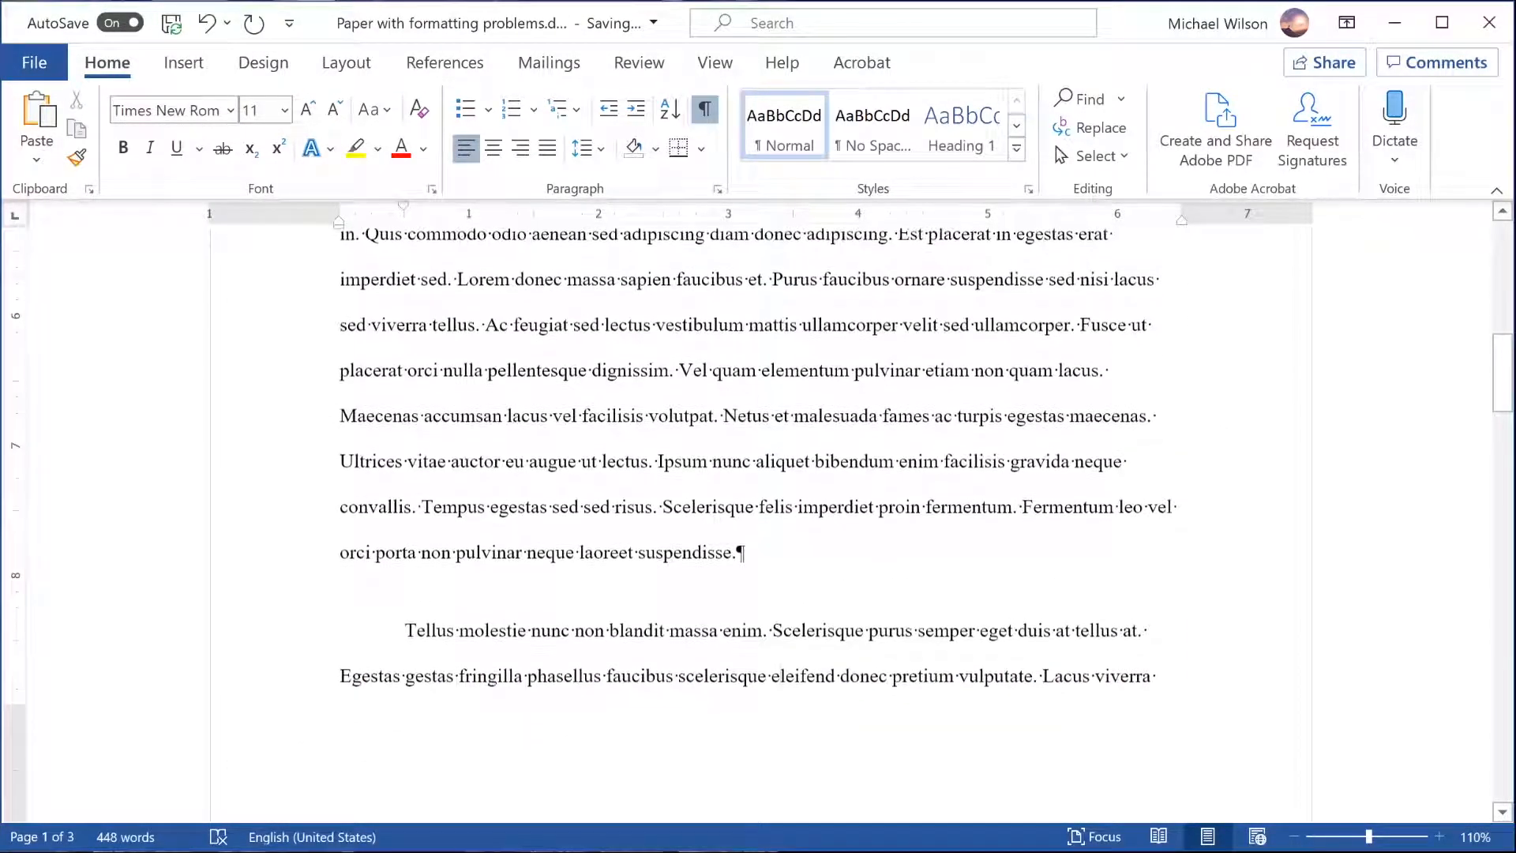
{"action": "scroll", "coordinate": [779, 547], "scroll_direction": "up", "scroll_amount": 4}
{"action": "scroll", "coordinate": [757, 521], "scroll_direction": "down", "scroll_amount": 2}
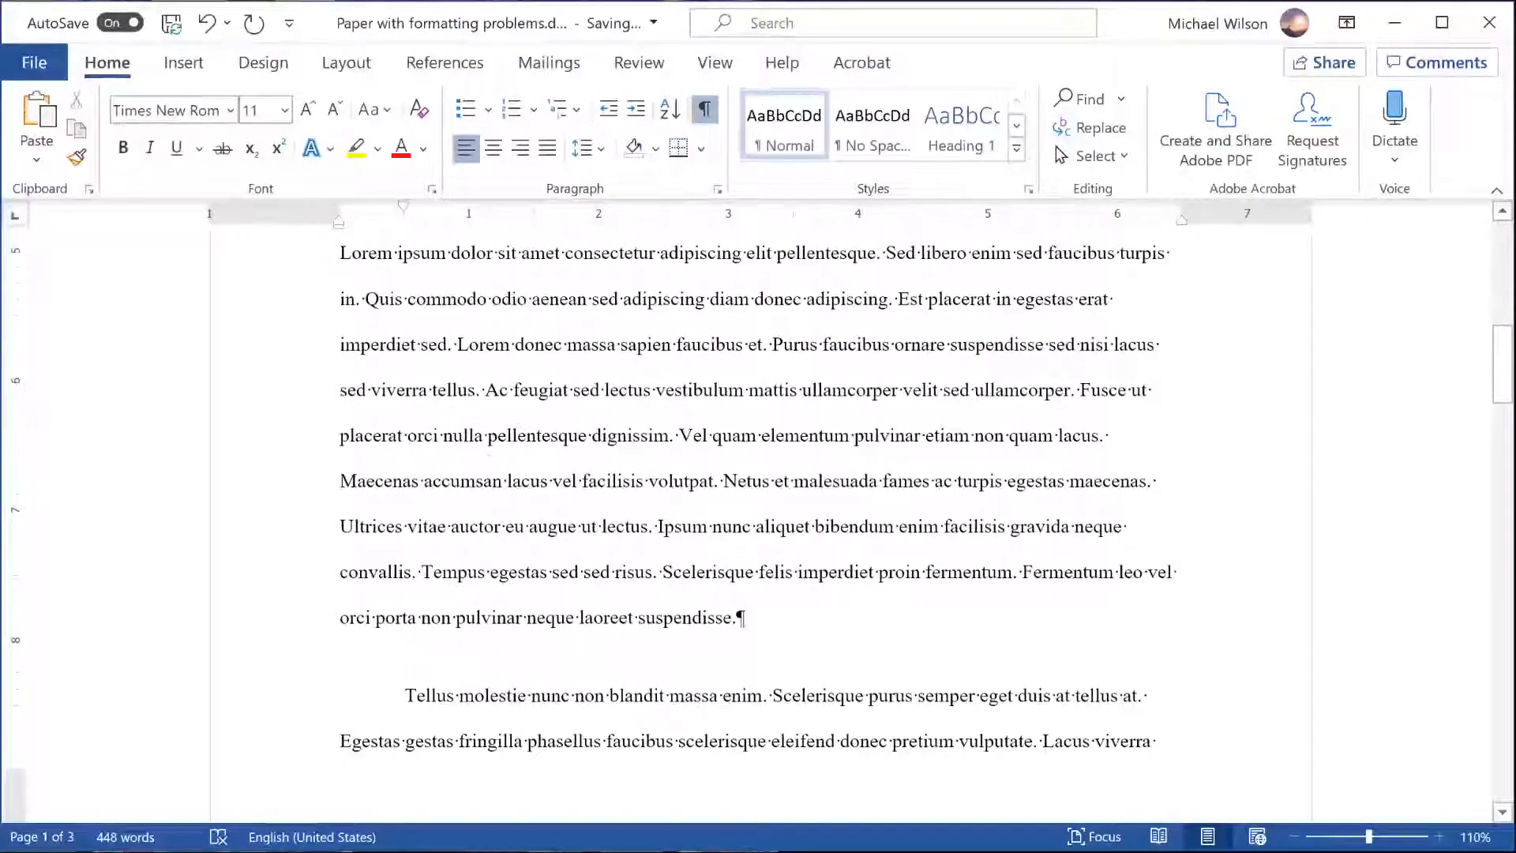
{"action": "left_click", "coordinate": [718, 190]}
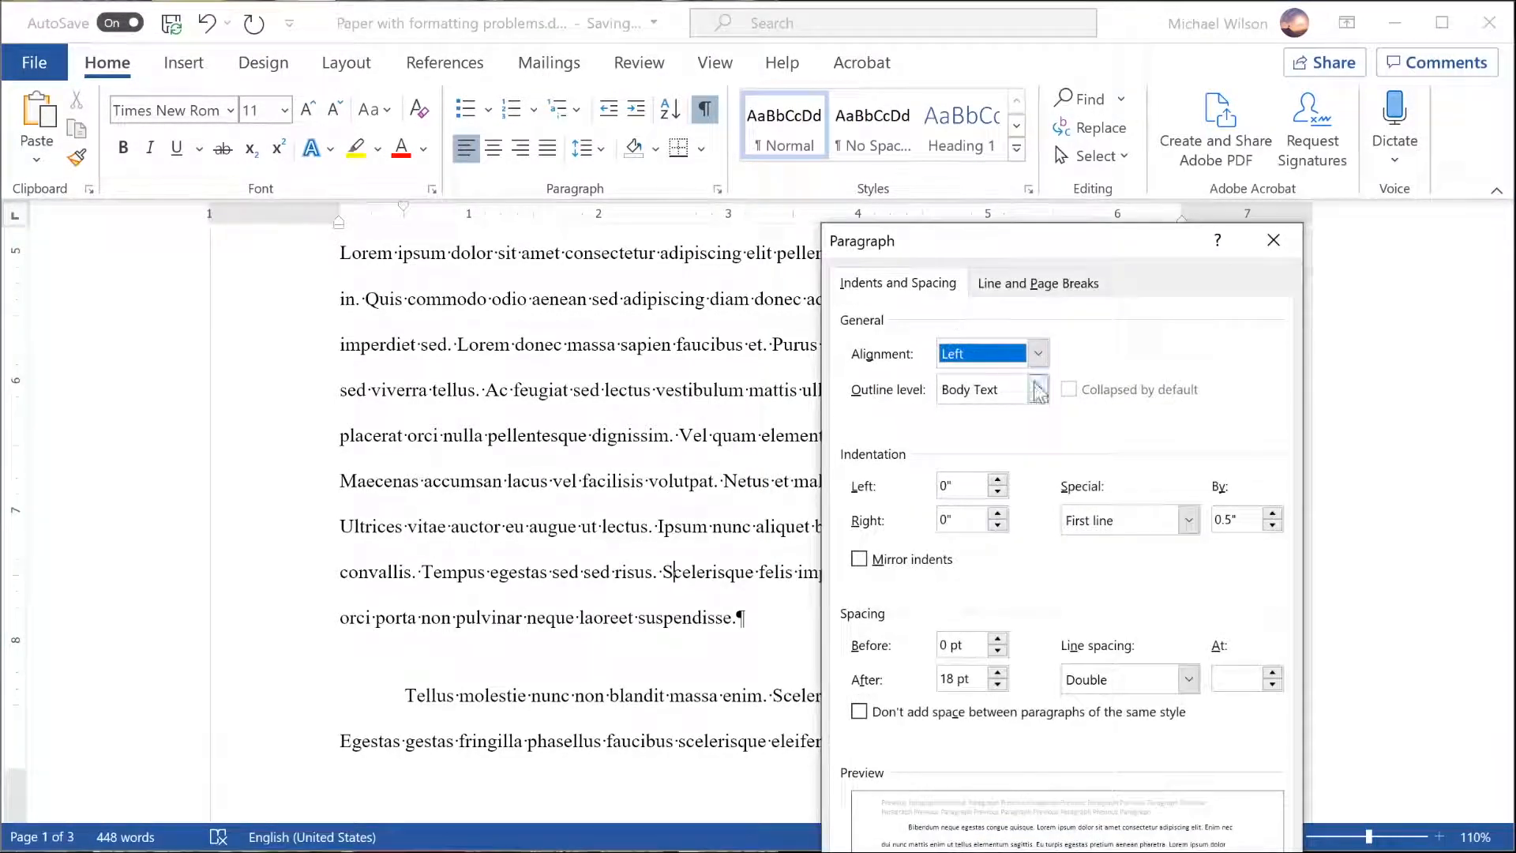
{"action": "left_click", "coordinate": [998, 685]}
{"action": "left_click", "coordinate": [999, 685]}
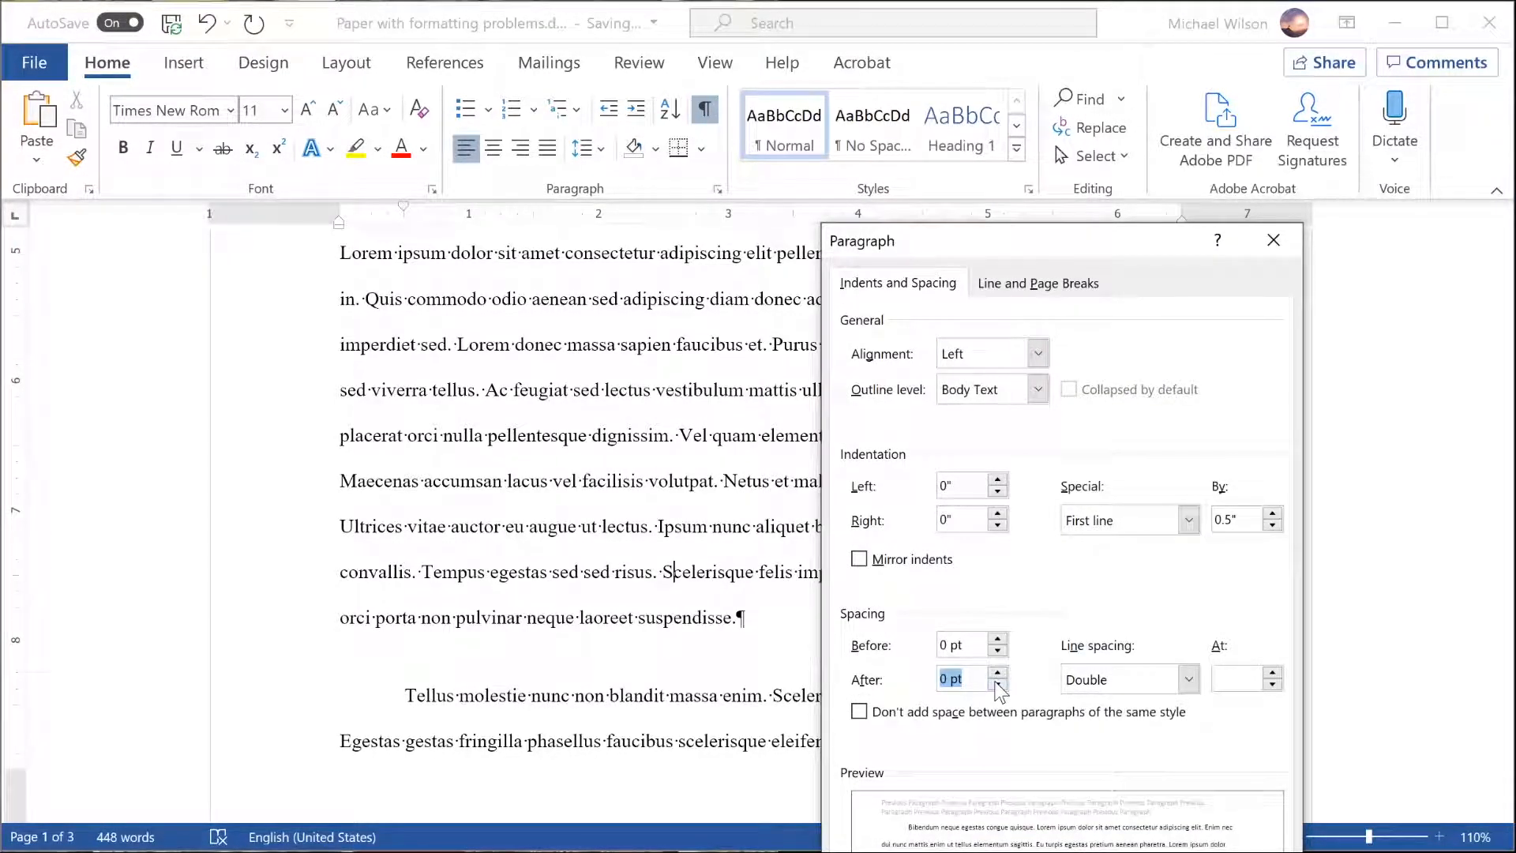
{"action": "key", "text": "Return"}
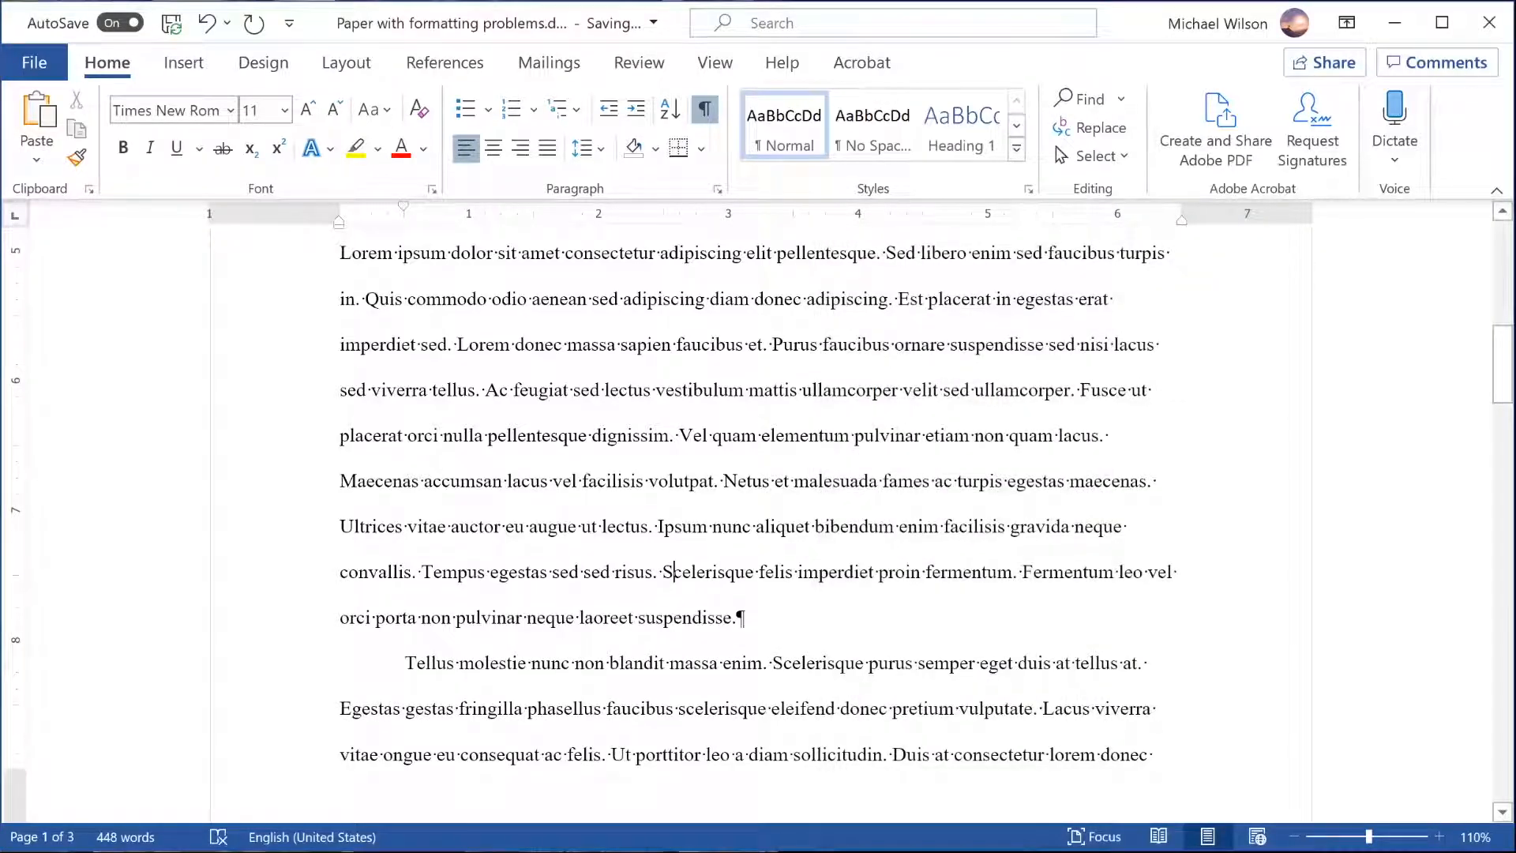
Check the paragraph spacing settings where the "Bibendum neque" paragraph ends and the "Tellus molestie" paragraph begins.
{"action": "left_click_drag", "start_coordinate": [579, 616], "coordinate": [781, 663]}
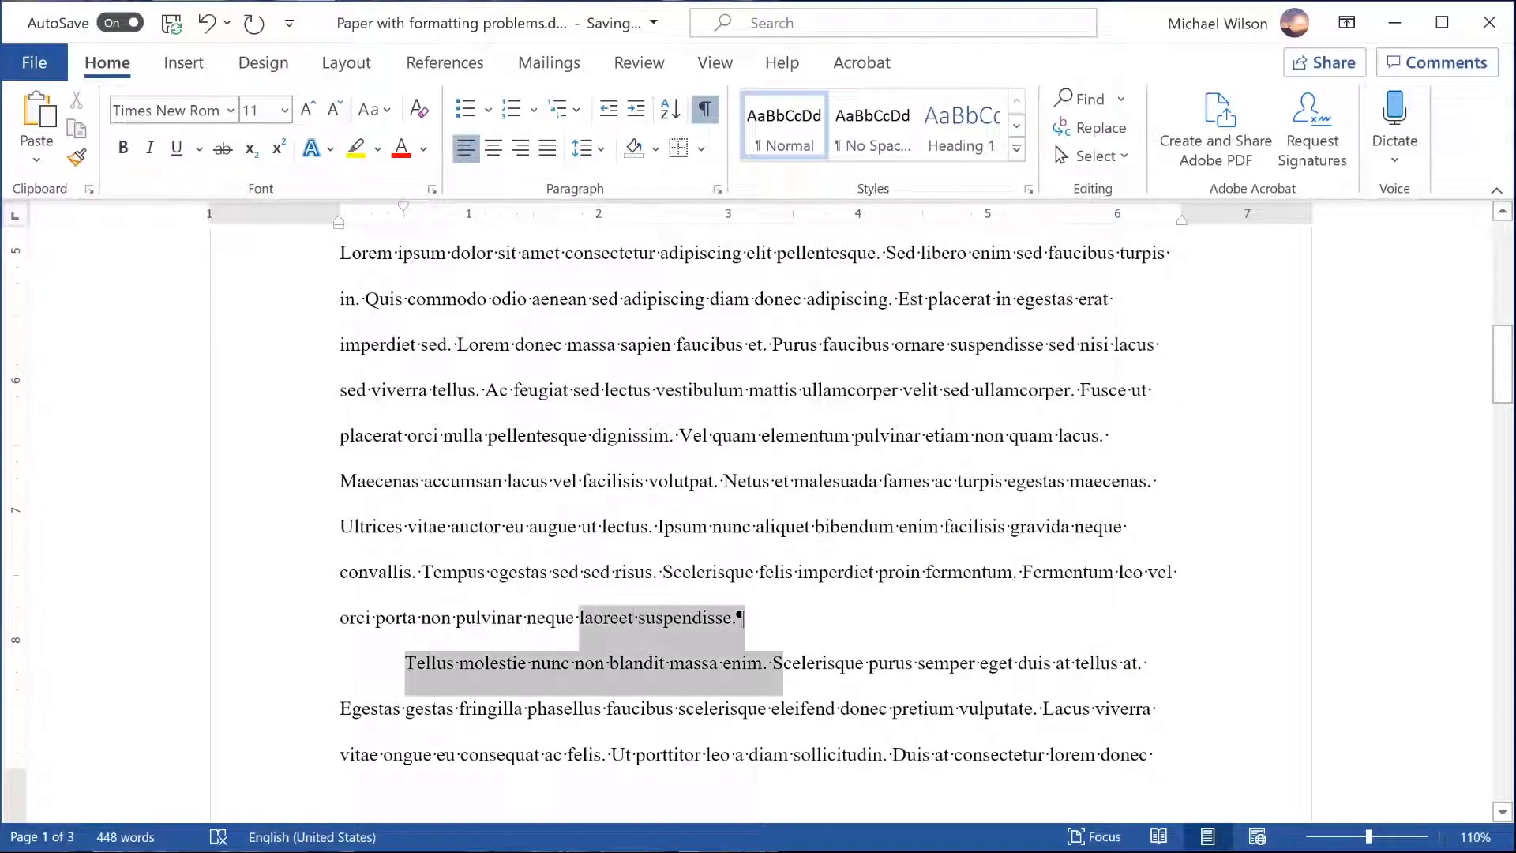
{"action": "left_click", "coordinate": [627, 675]}
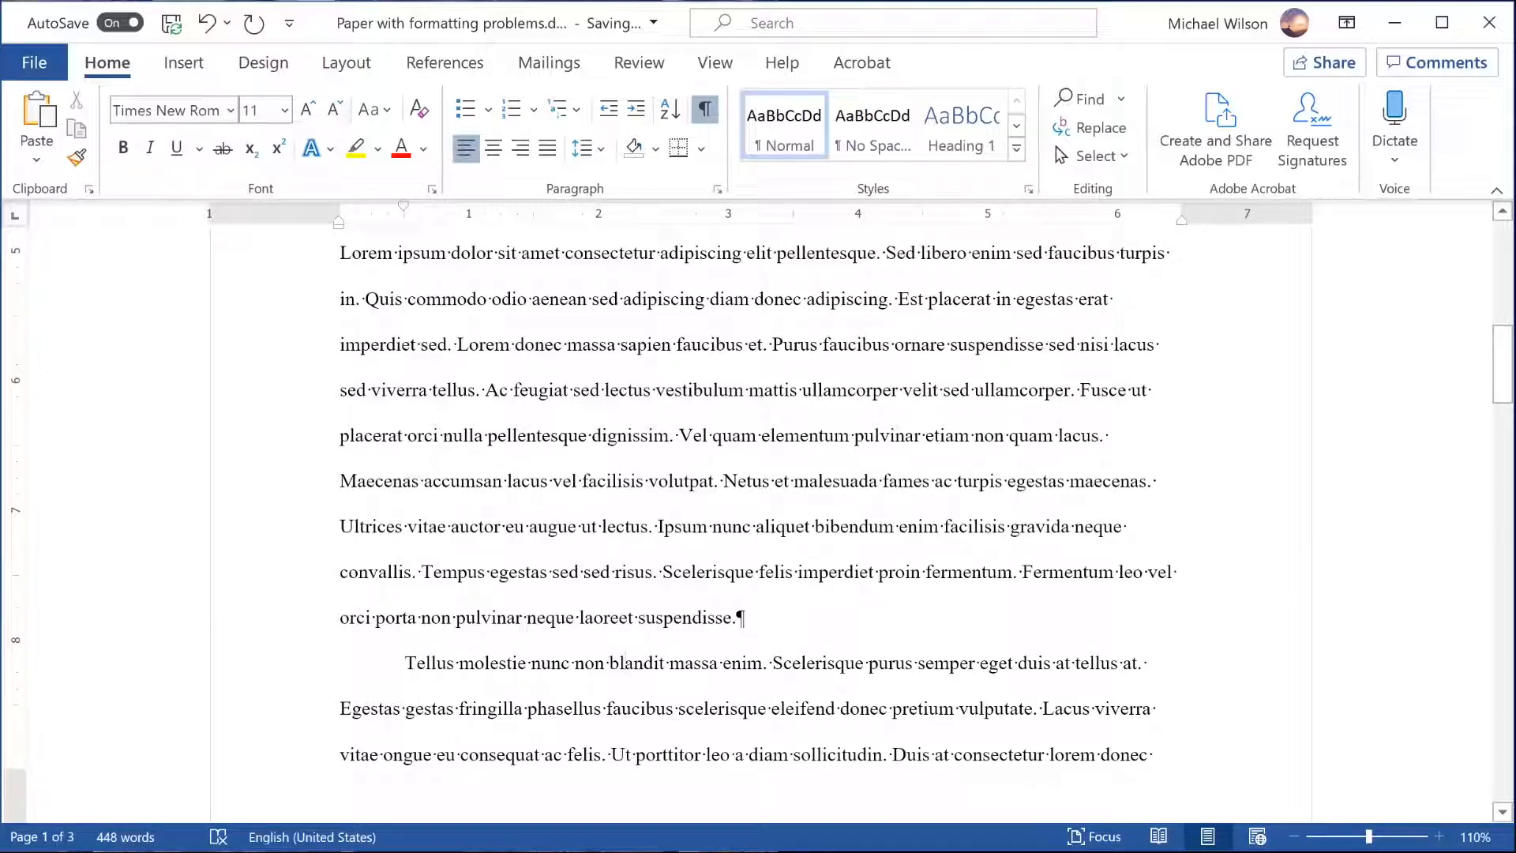
{"action": "left_click", "coordinate": [737, 616]}
{"action": "left_click", "coordinate": [718, 188]}
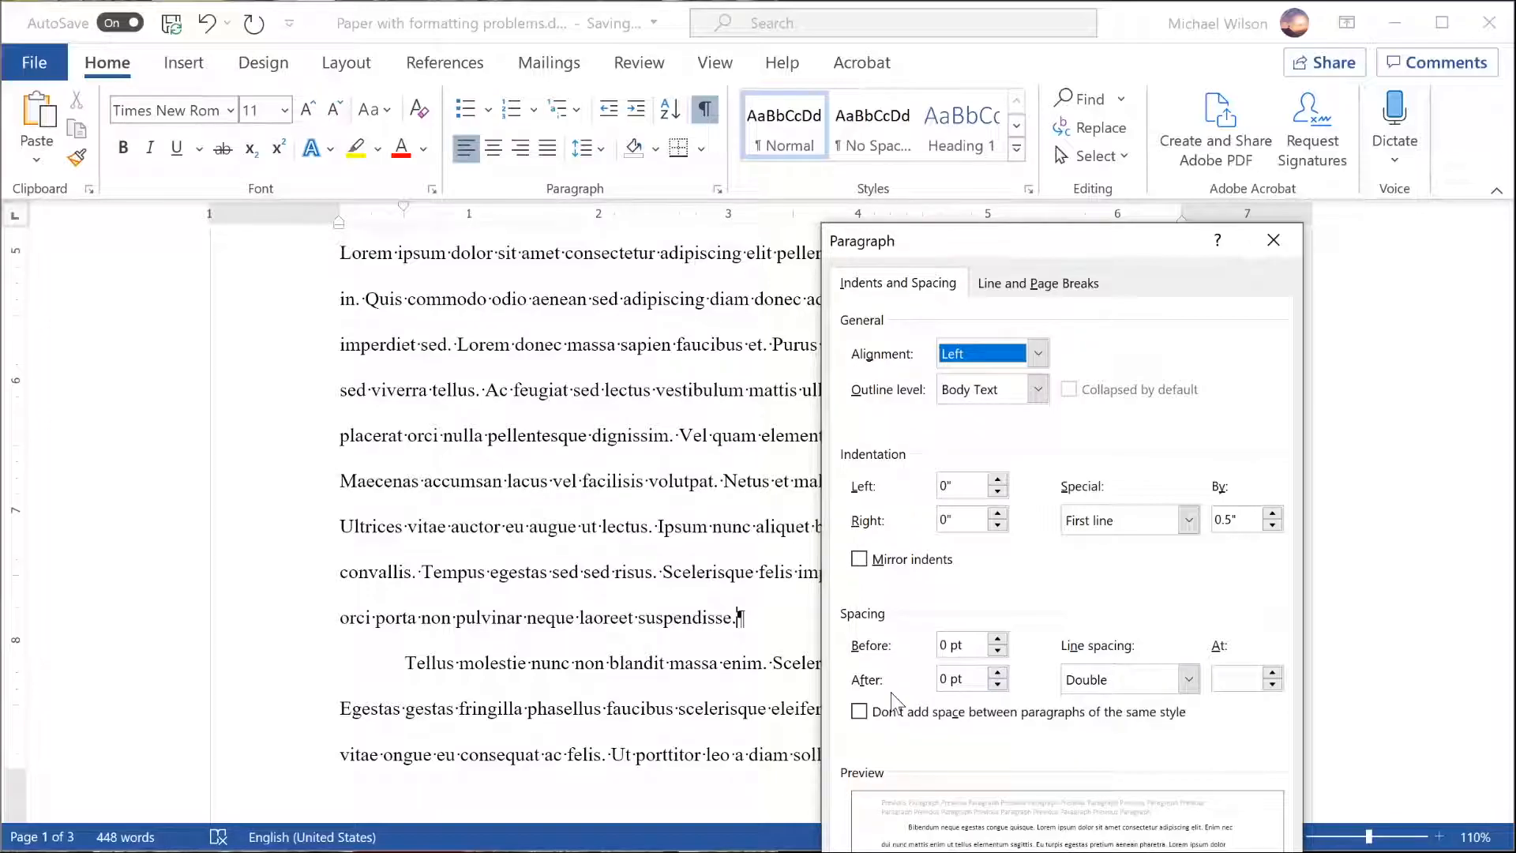
{"action": "key", "text": "Escape"}
Delete the page break after "purus in massa." at the end of the last body paragraph.
{"action": "scroll", "coordinate": [761, 521], "scroll_direction": "down", "scroll_amount": 2}
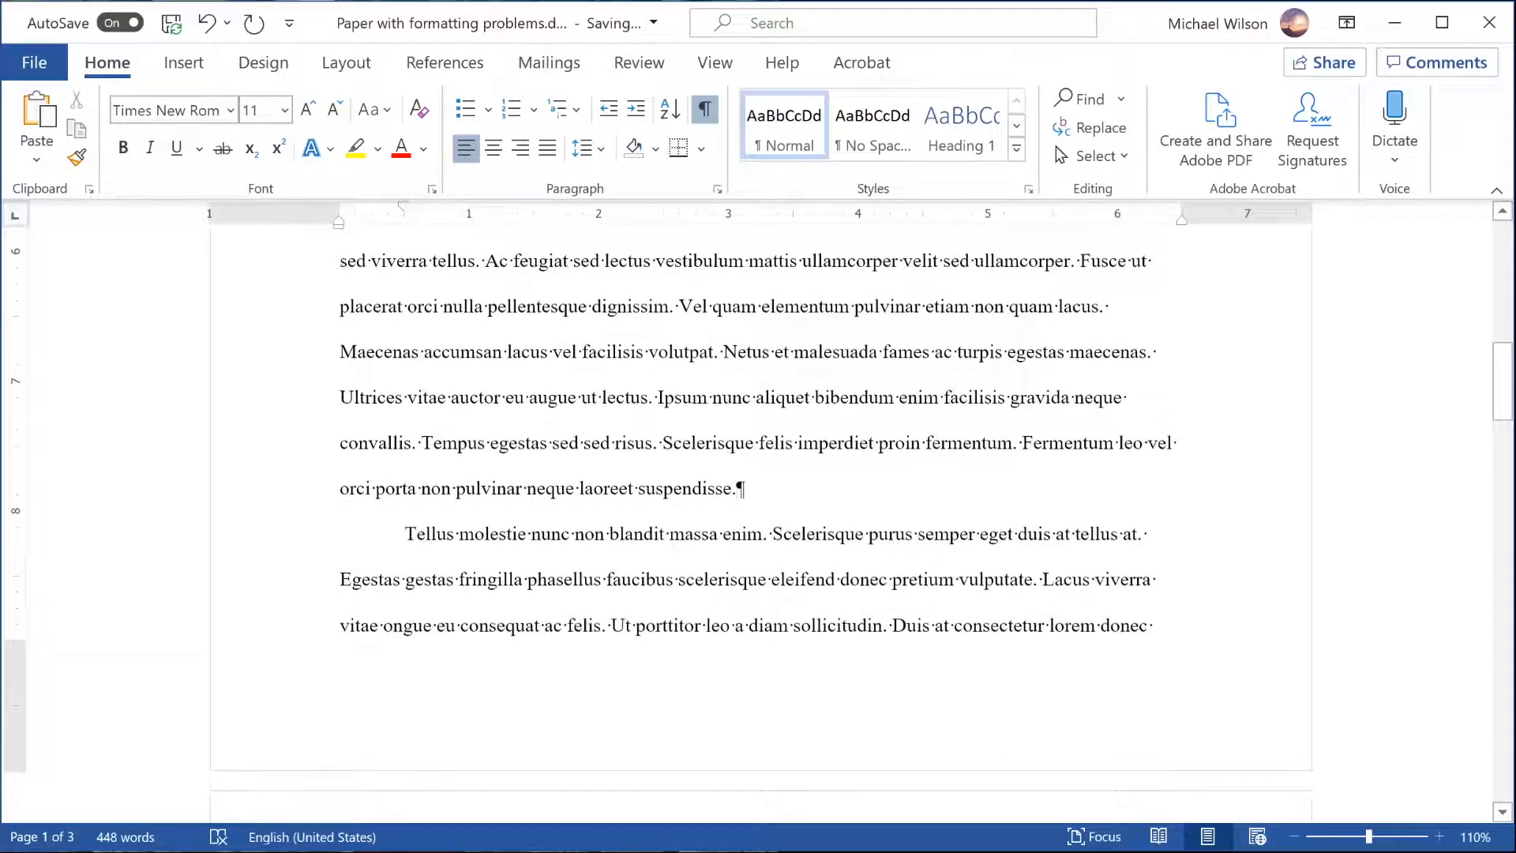
{"action": "scroll", "coordinate": [761, 521], "scroll_direction": "down", "scroll_amount": 2}
{"action": "scroll", "coordinate": [717, 433], "scroll_direction": "down", "scroll_amount": 5}
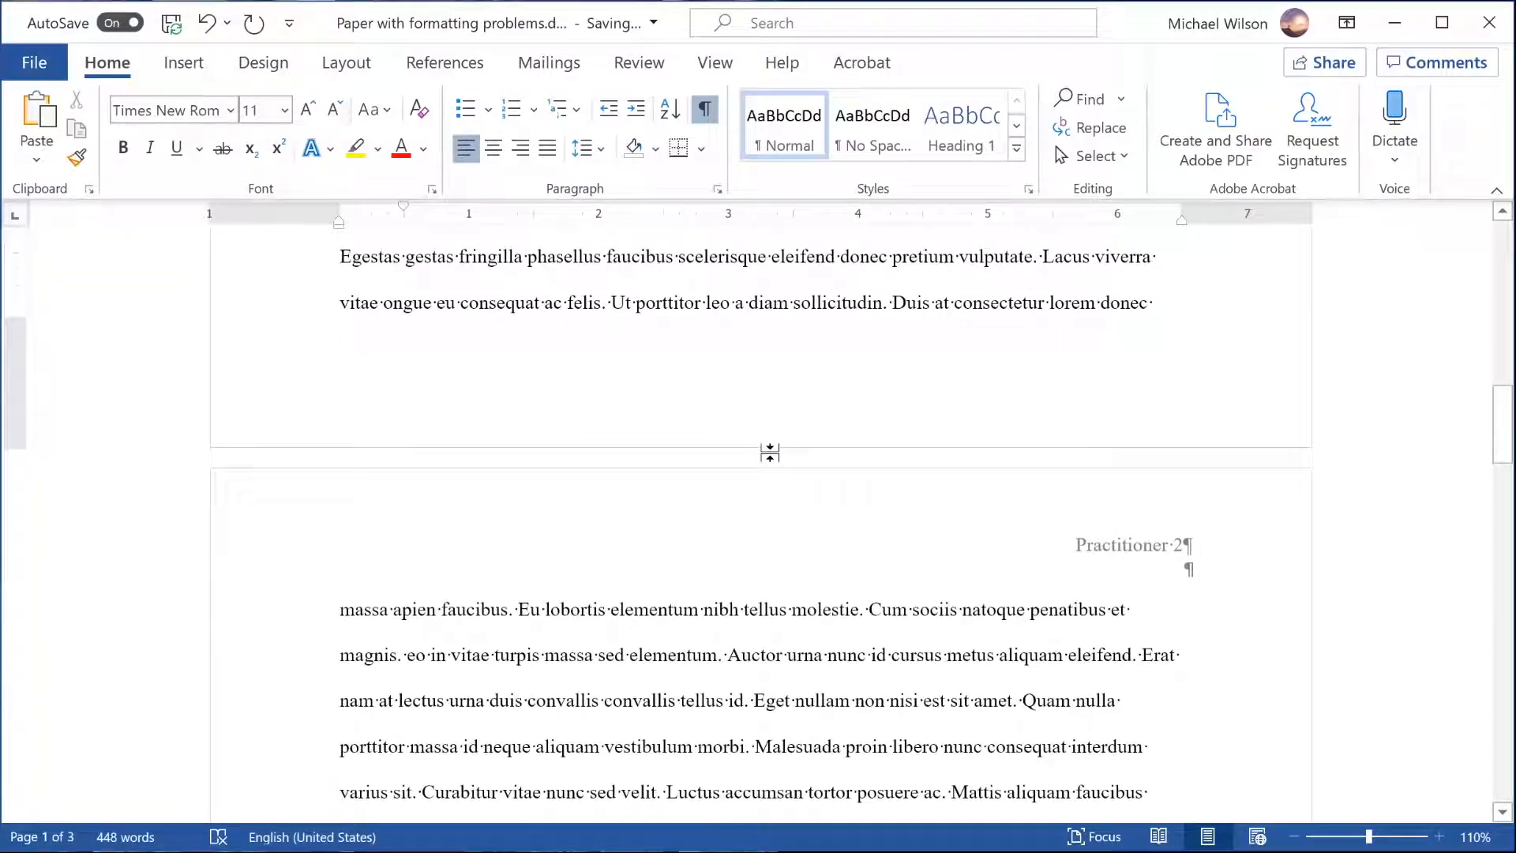
{"action": "scroll", "coordinate": [717, 433], "scroll_direction": "down", "scroll_amount": 1}
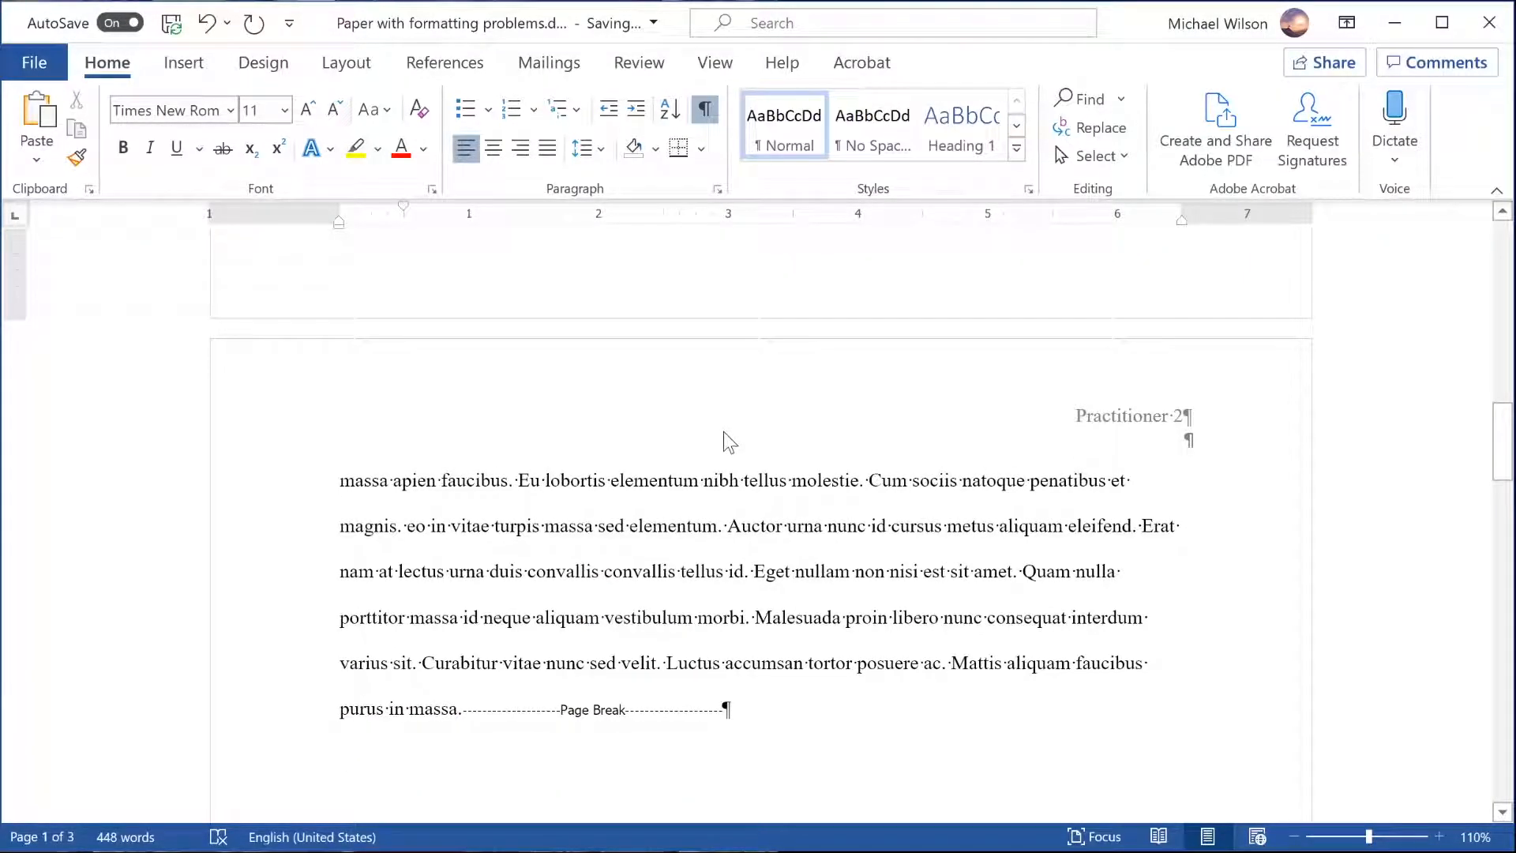
{"action": "scroll", "coordinate": [723, 431], "scroll_direction": "down", "scroll_amount": 2}
{"action": "scroll", "coordinate": [761, 513], "scroll_direction": "down", "scroll_amount": 8}
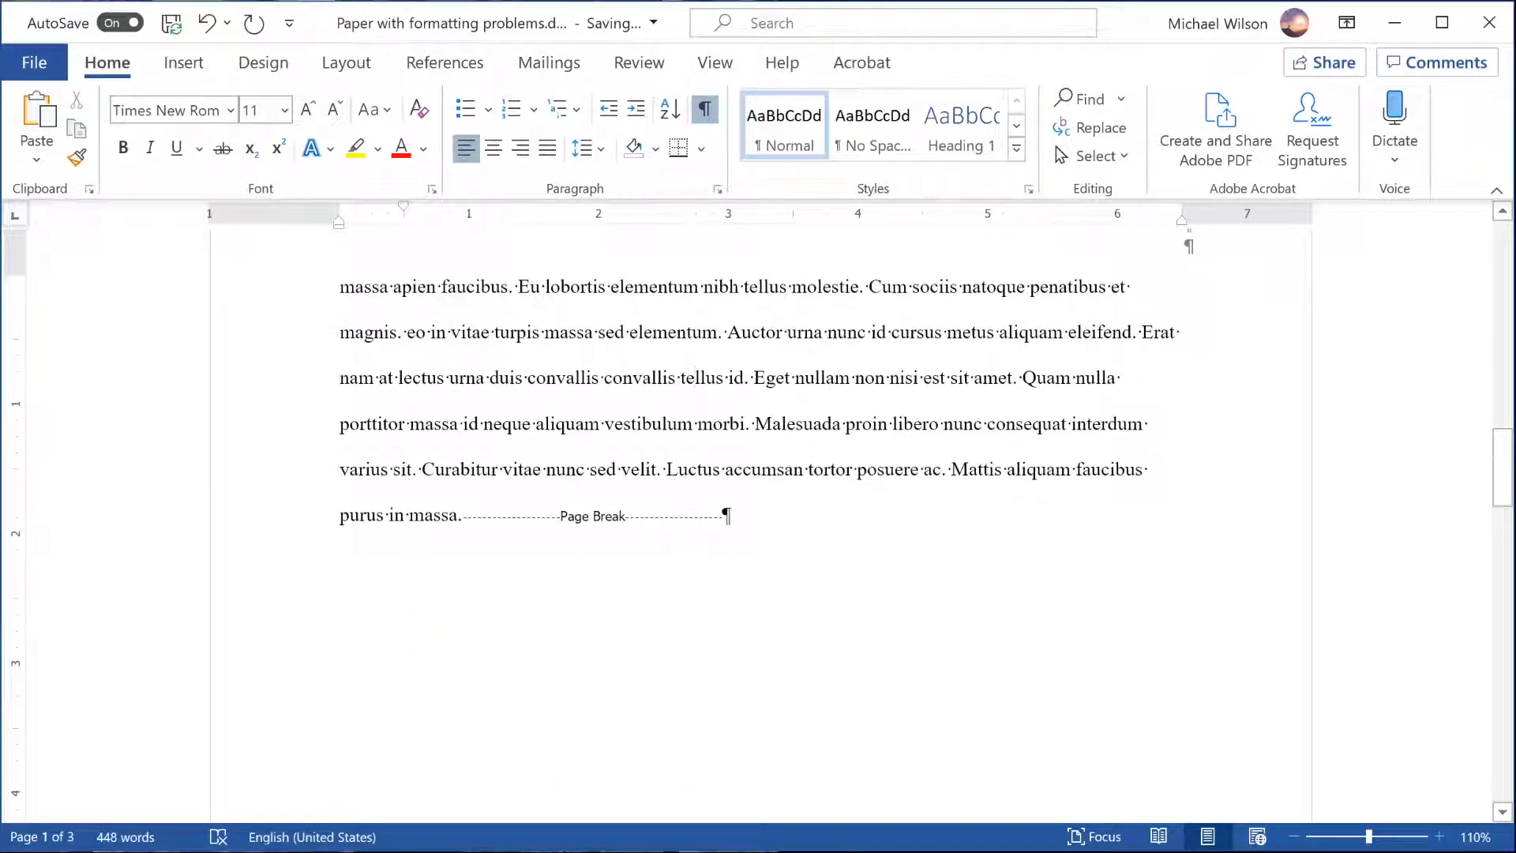
{"action": "scroll", "coordinate": [761, 513], "scroll_direction": "up", "scroll_amount": 3}
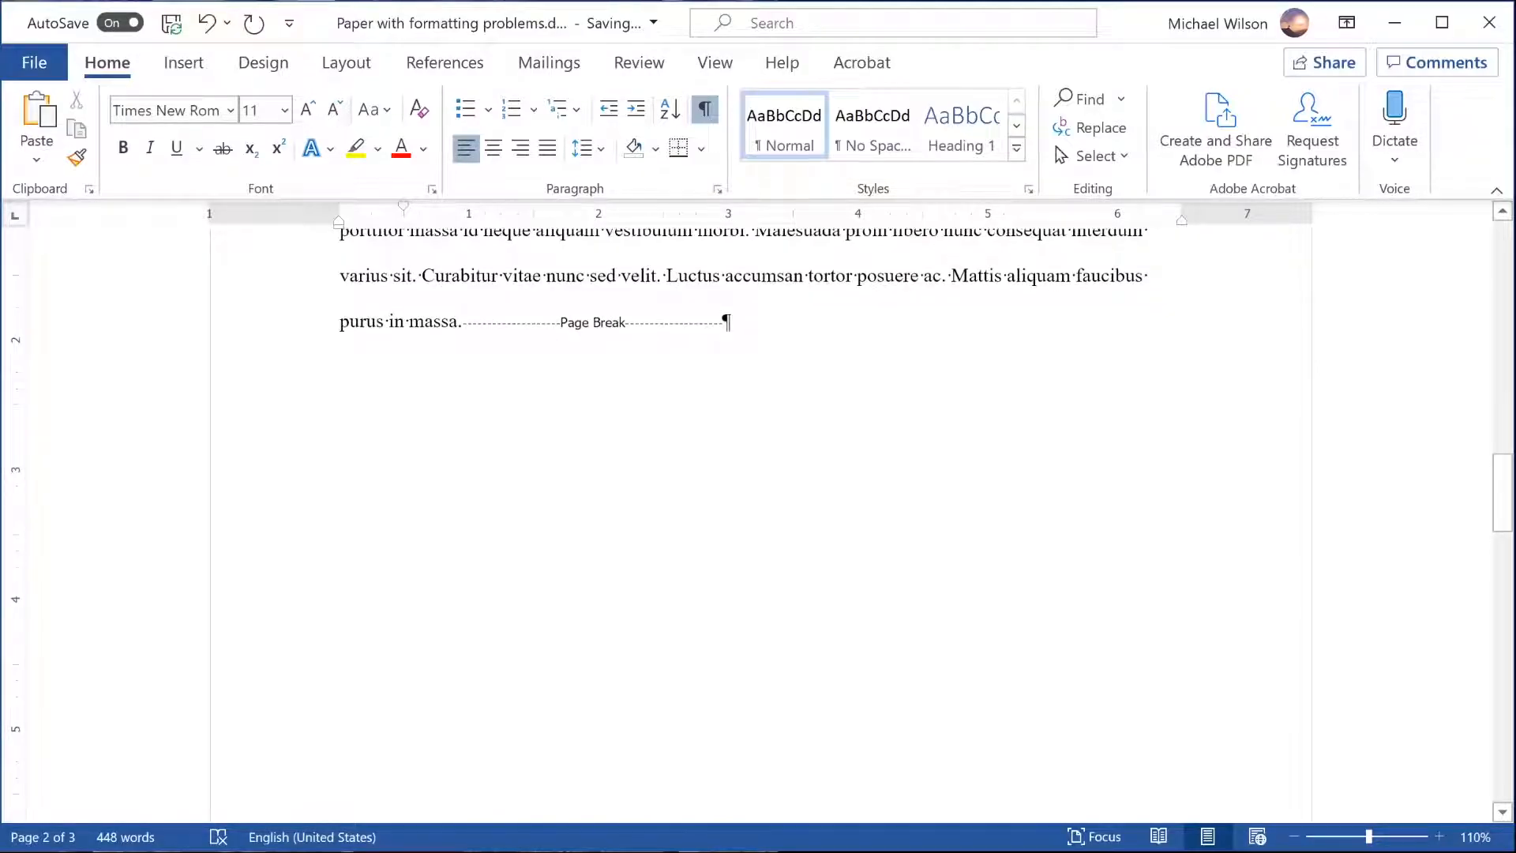
{"action": "scroll", "coordinate": [761, 513], "scroll_direction": "down", "scroll_amount": 12}
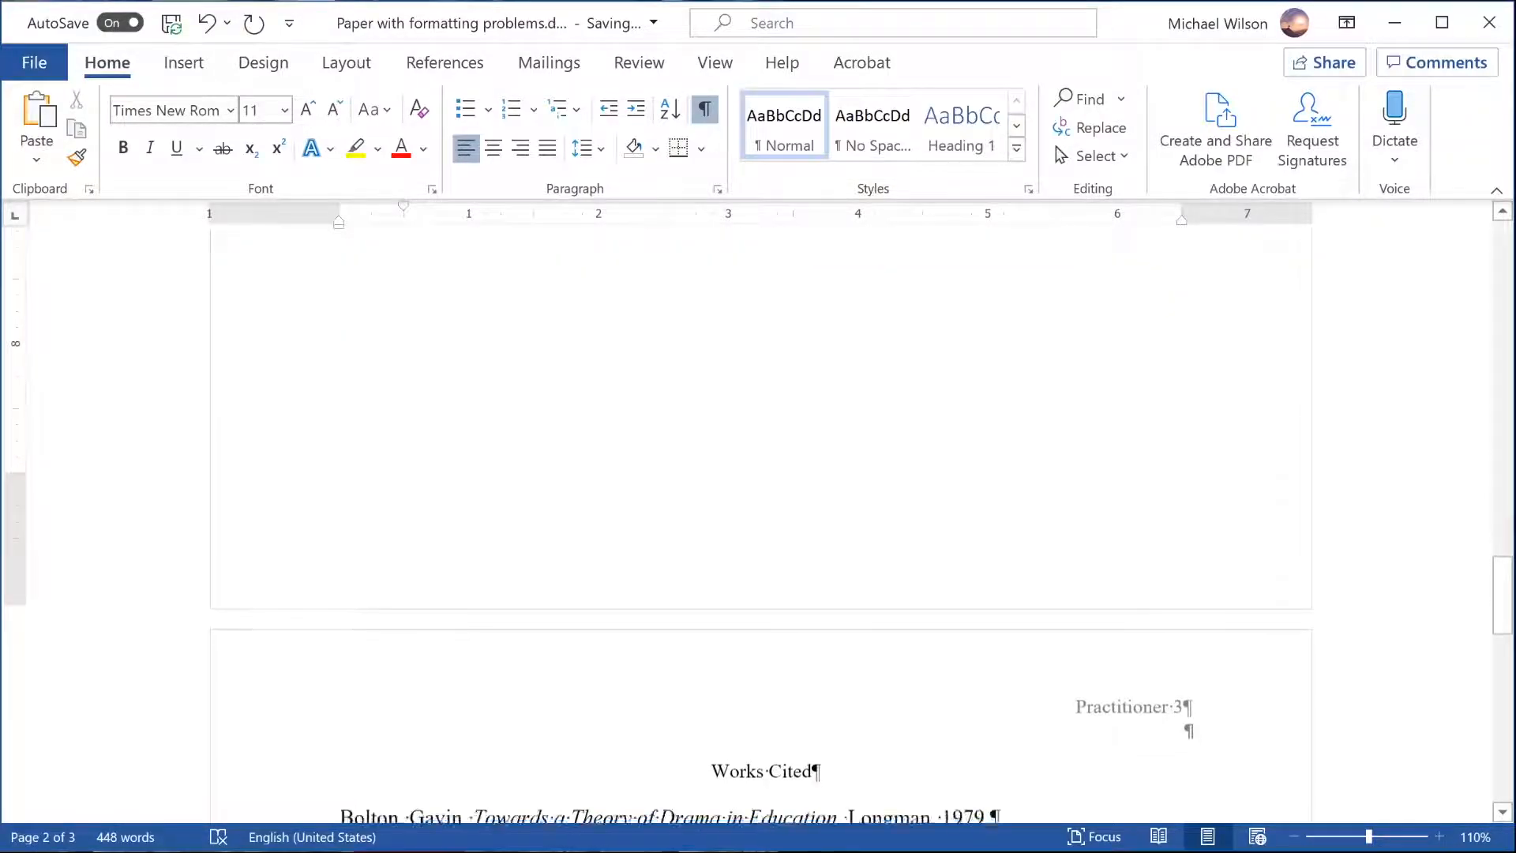
{"action": "scroll", "coordinate": [724, 515], "scroll_direction": "up", "scroll_amount": 12}
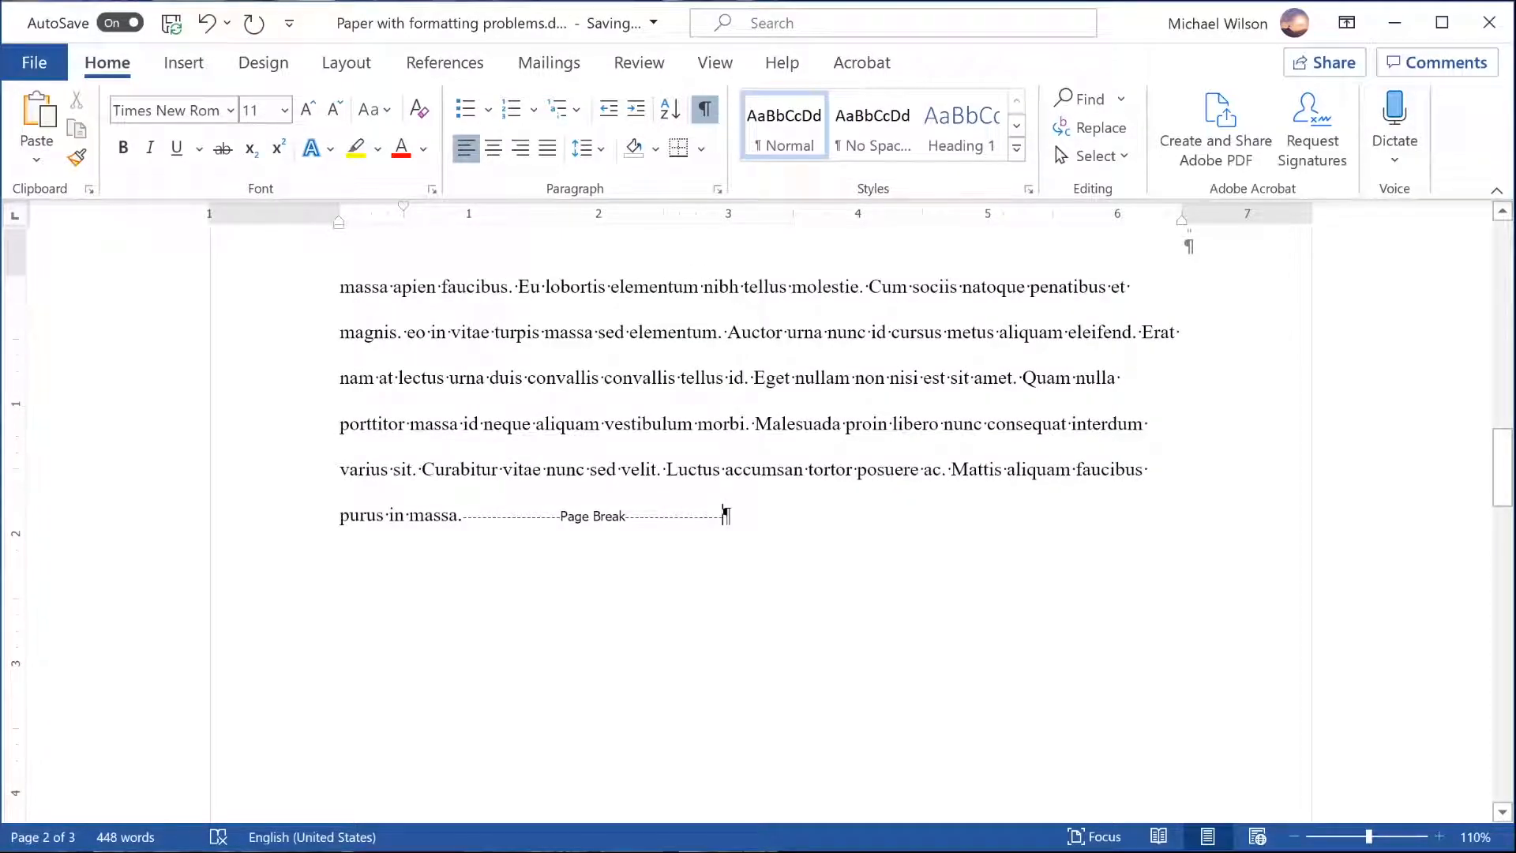
{"action": "key", "text": "BackSpace"}
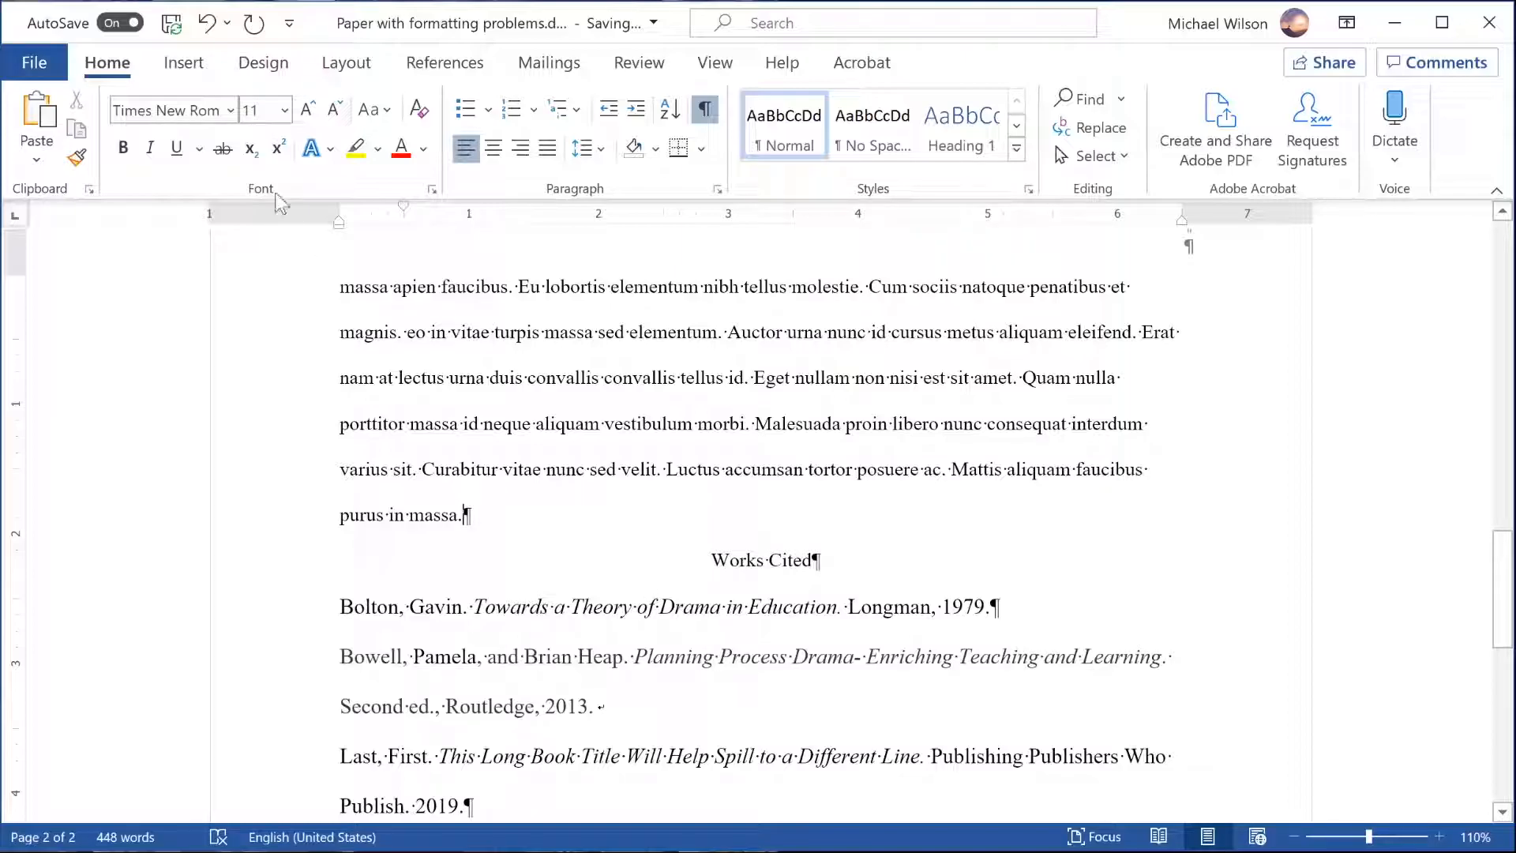
Insert a page break between the end of the last body paragraph and the Works Cited heading.
{"action": "left_click", "coordinate": [199, 68]}
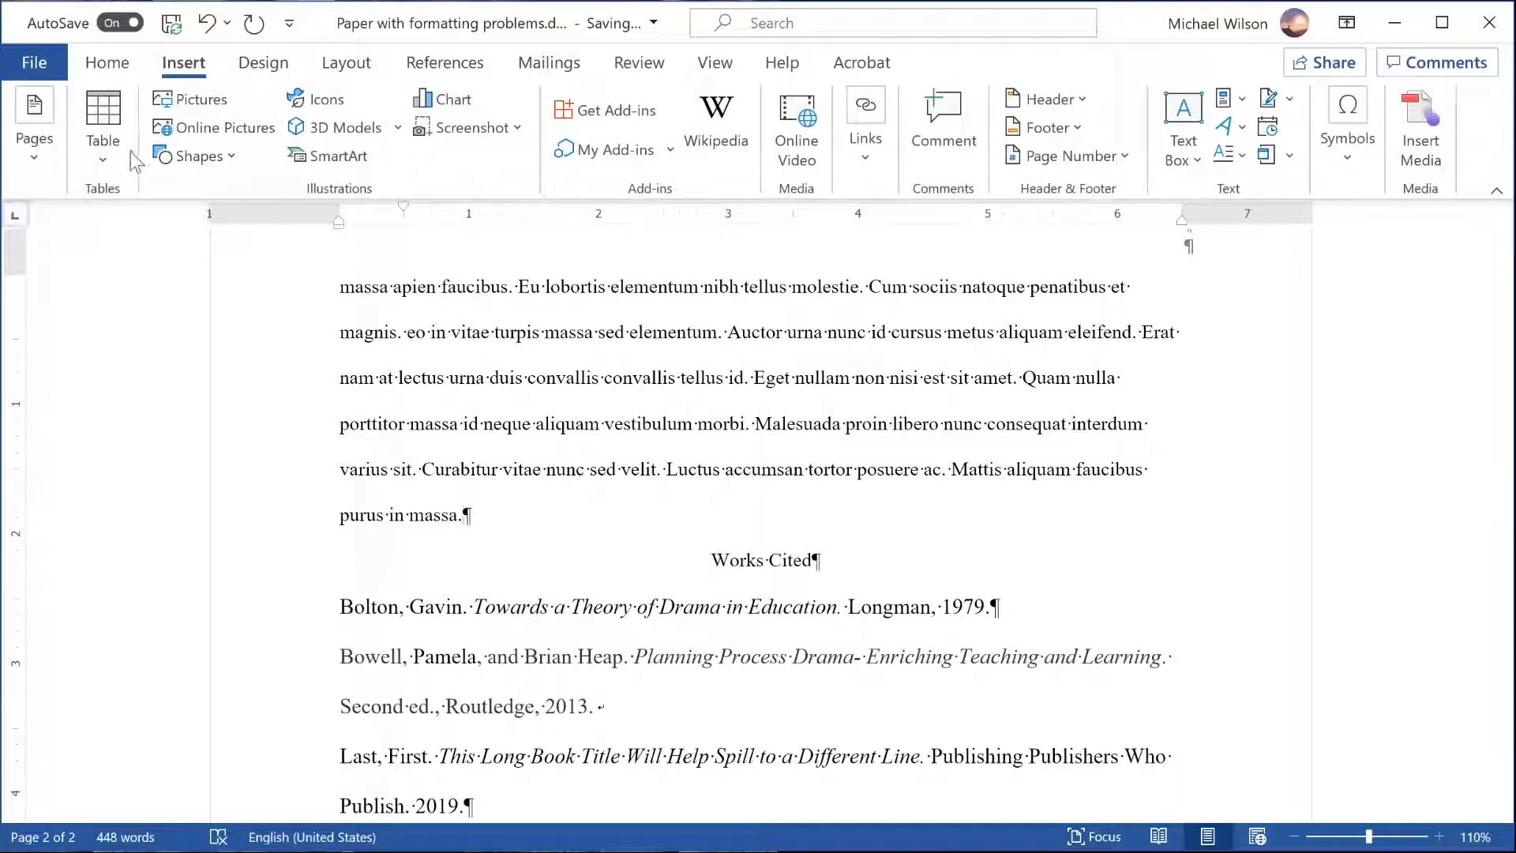
{"action": "left_click", "coordinate": [52, 160]}
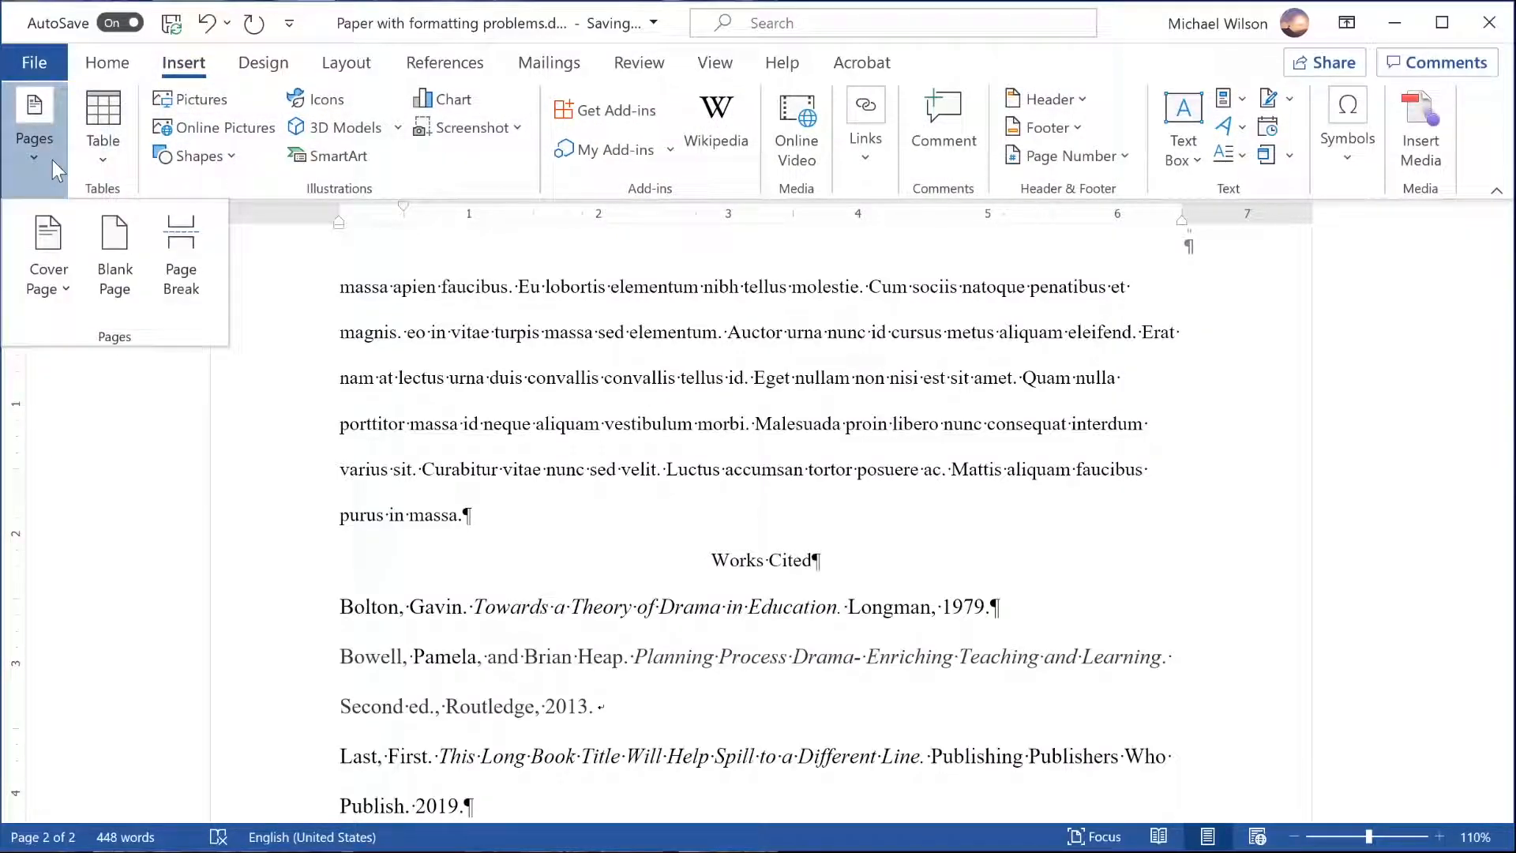
{"action": "left_click", "coordinate": [191, 268]}
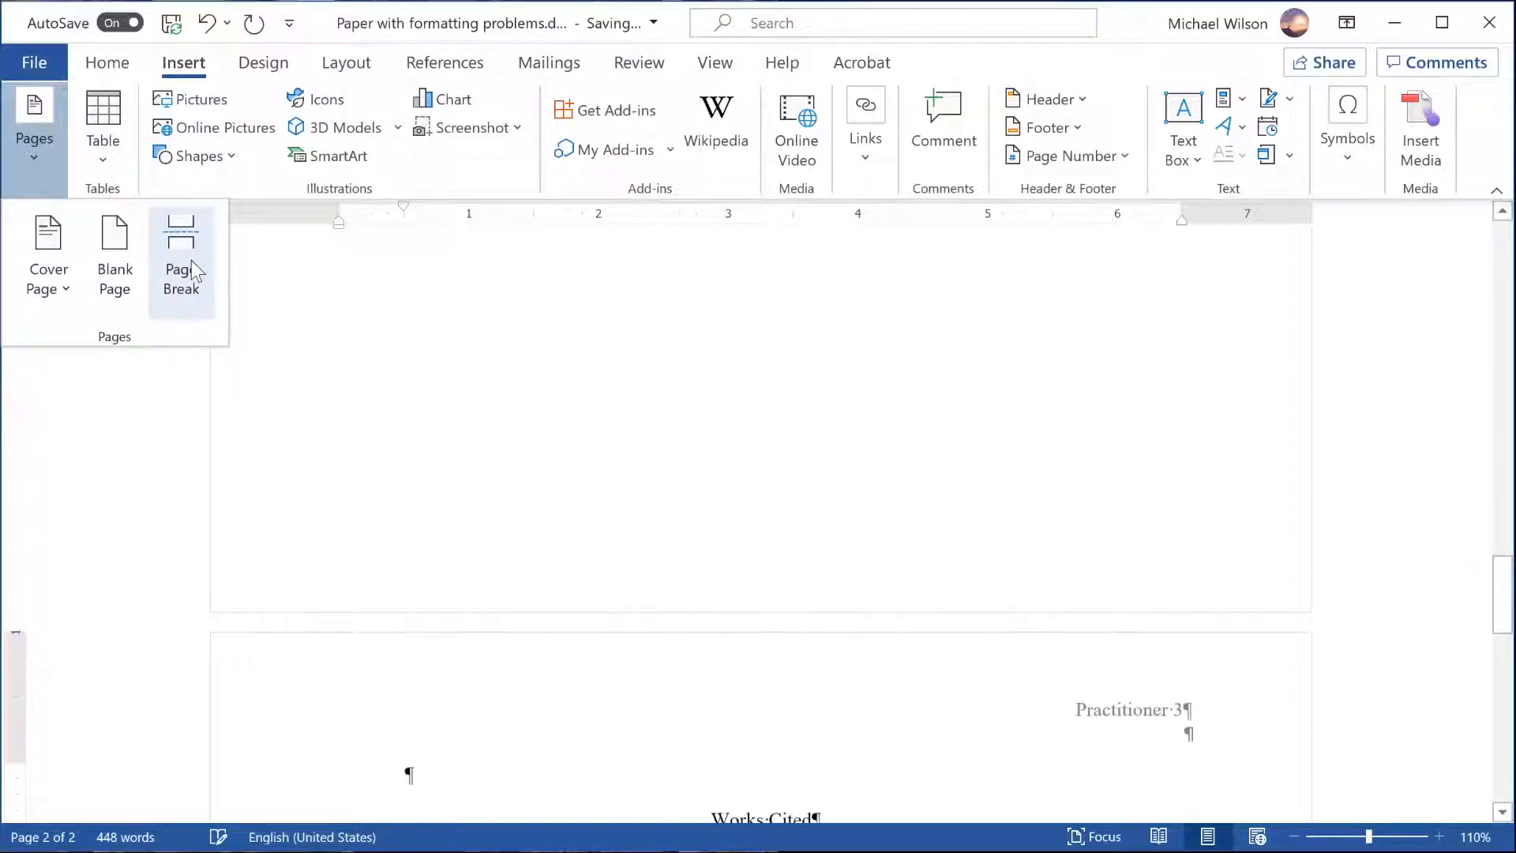
{"action": "scroll", "coordinate": [766, 383], "scroll_direction": "up", "scroll_amount": 2}
{"action": "scroll", "coordinate": [766, 383], "scroll_direction": "up", "scroll_amount": 3}
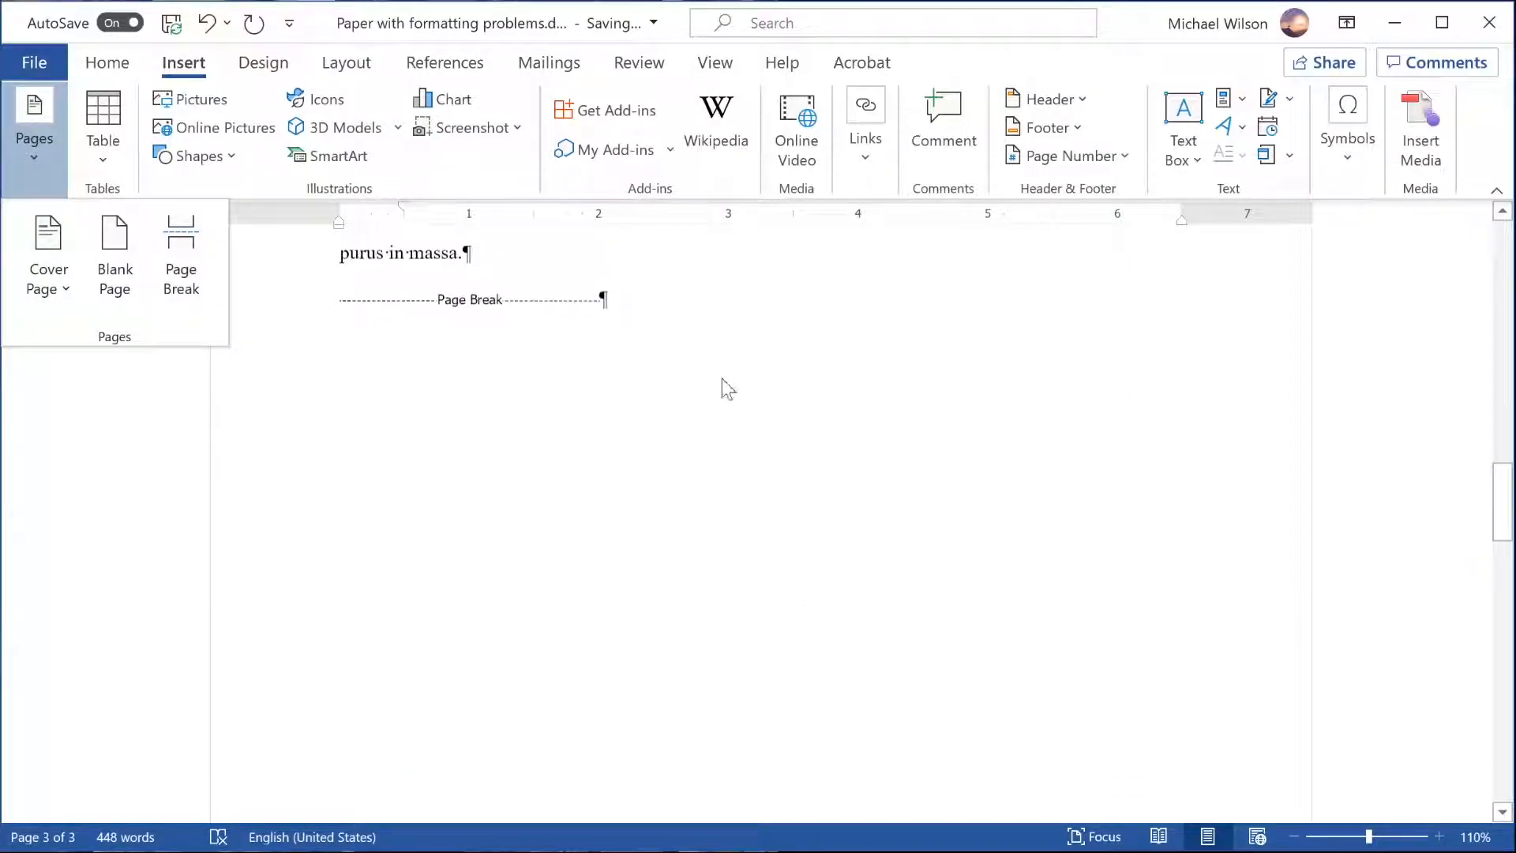
{"action": "scroll", "coordinate": [608, 372], "scroll_direction": "up", "scroll_amount": 3}
{"action": "scroll", "coordinate": [600, 359], "scroll_direction": "down", "scroll_amount": 3}
{"action": "scroll", "coordinate": [600, 359], "scroll_direction": "down", "scroll_amount": 5}
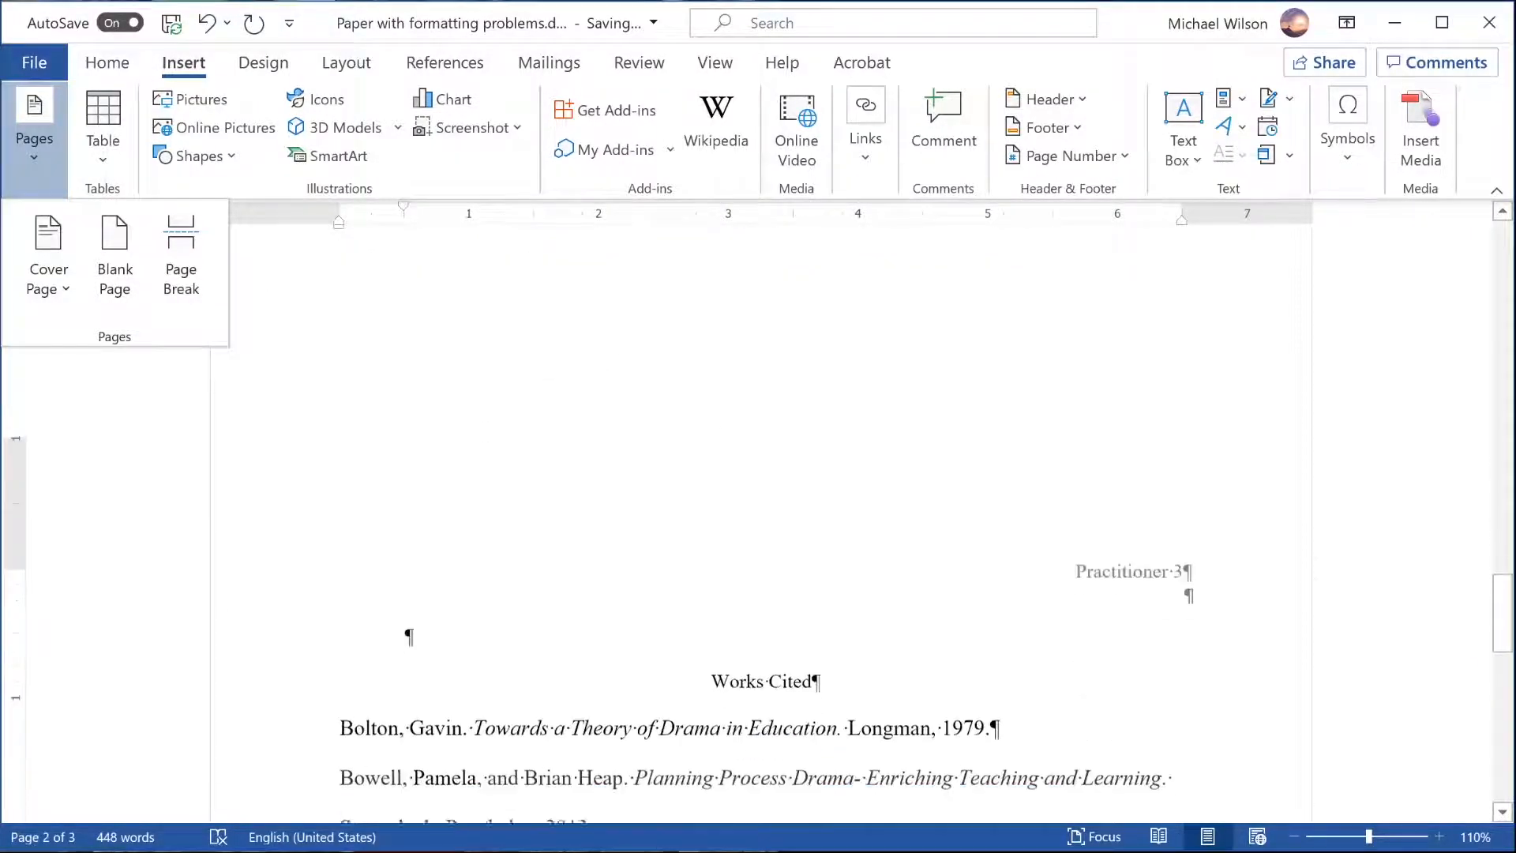
Delete the empty paragraph above the Works Cited heading.
{"action": "left_click", "coordinate": [429, 611]}
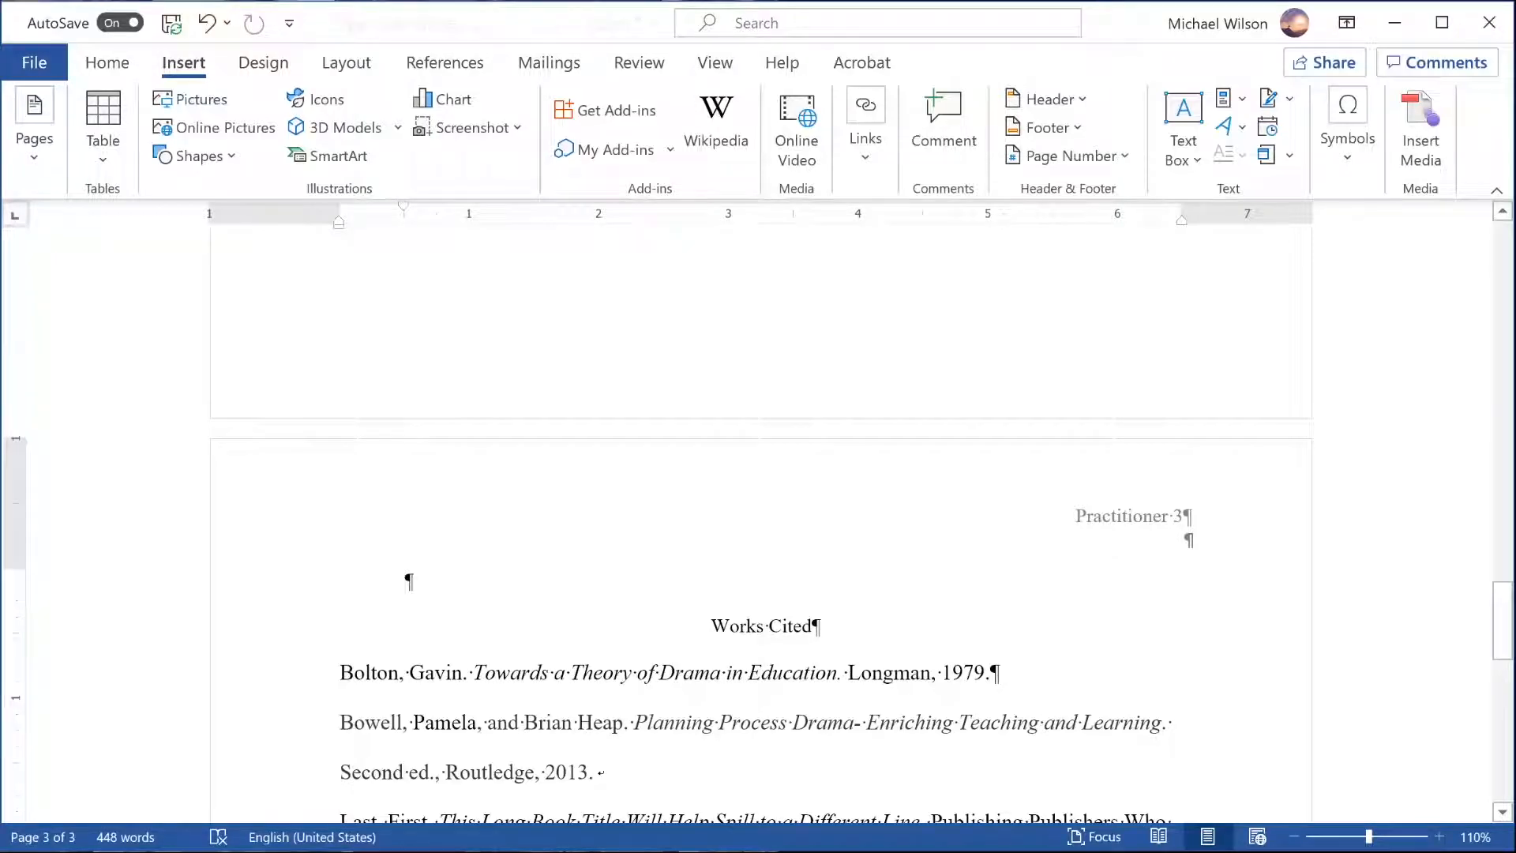
{"action": "key", "text": "Delete"}
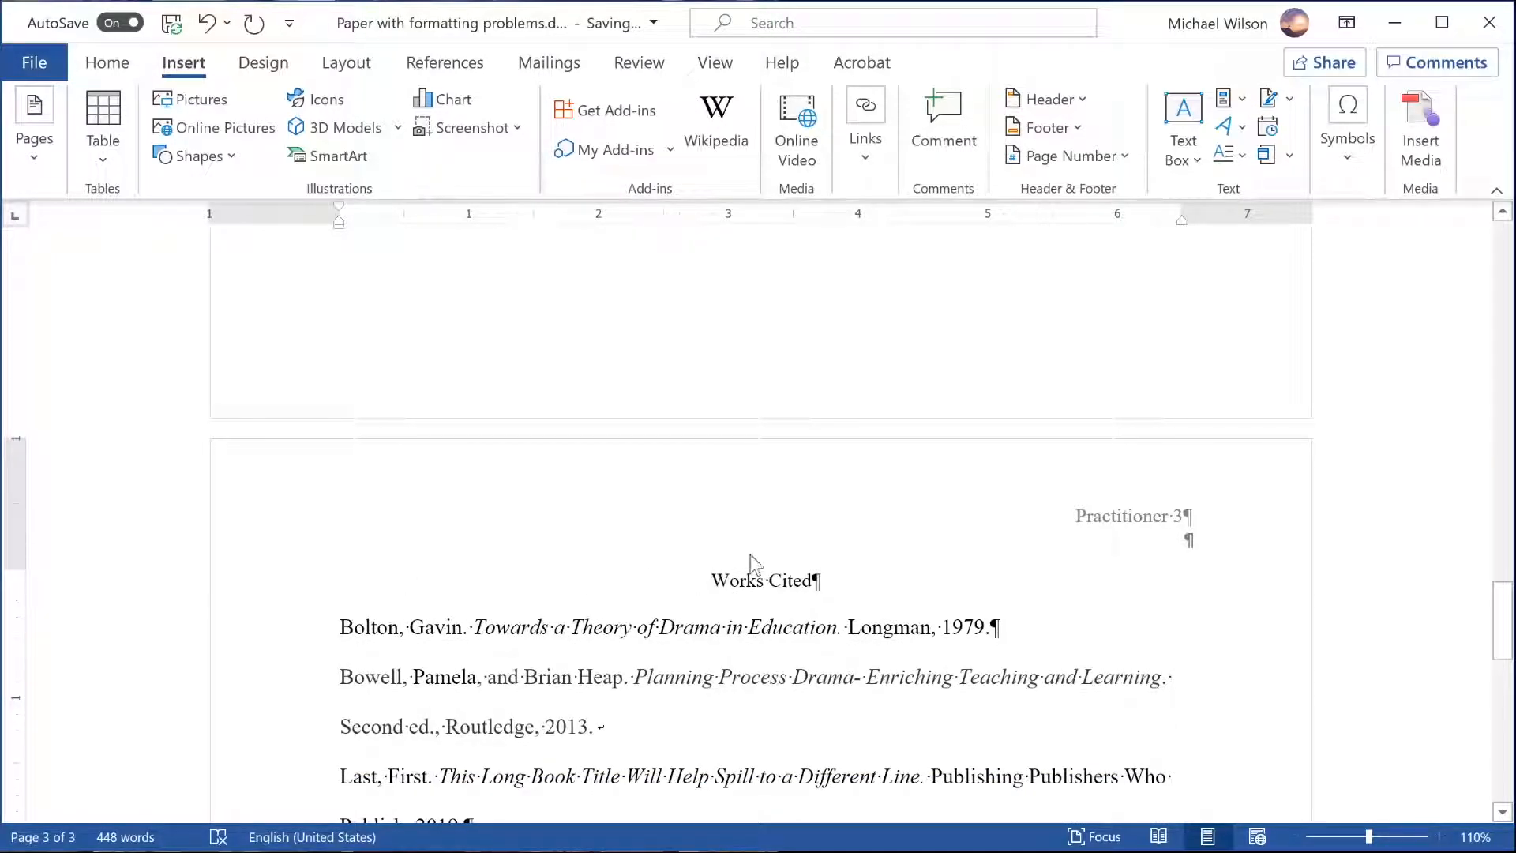
{"action": "scroll", "coordinate": [750, 569], "scroll_direction": "down", "scroll_amount": 3}
Examine the manual line break mark after "Routledge, 2013." at the end of the second Works Cited entry.
{"action": "left_click", "coordinate": [134, 65]}
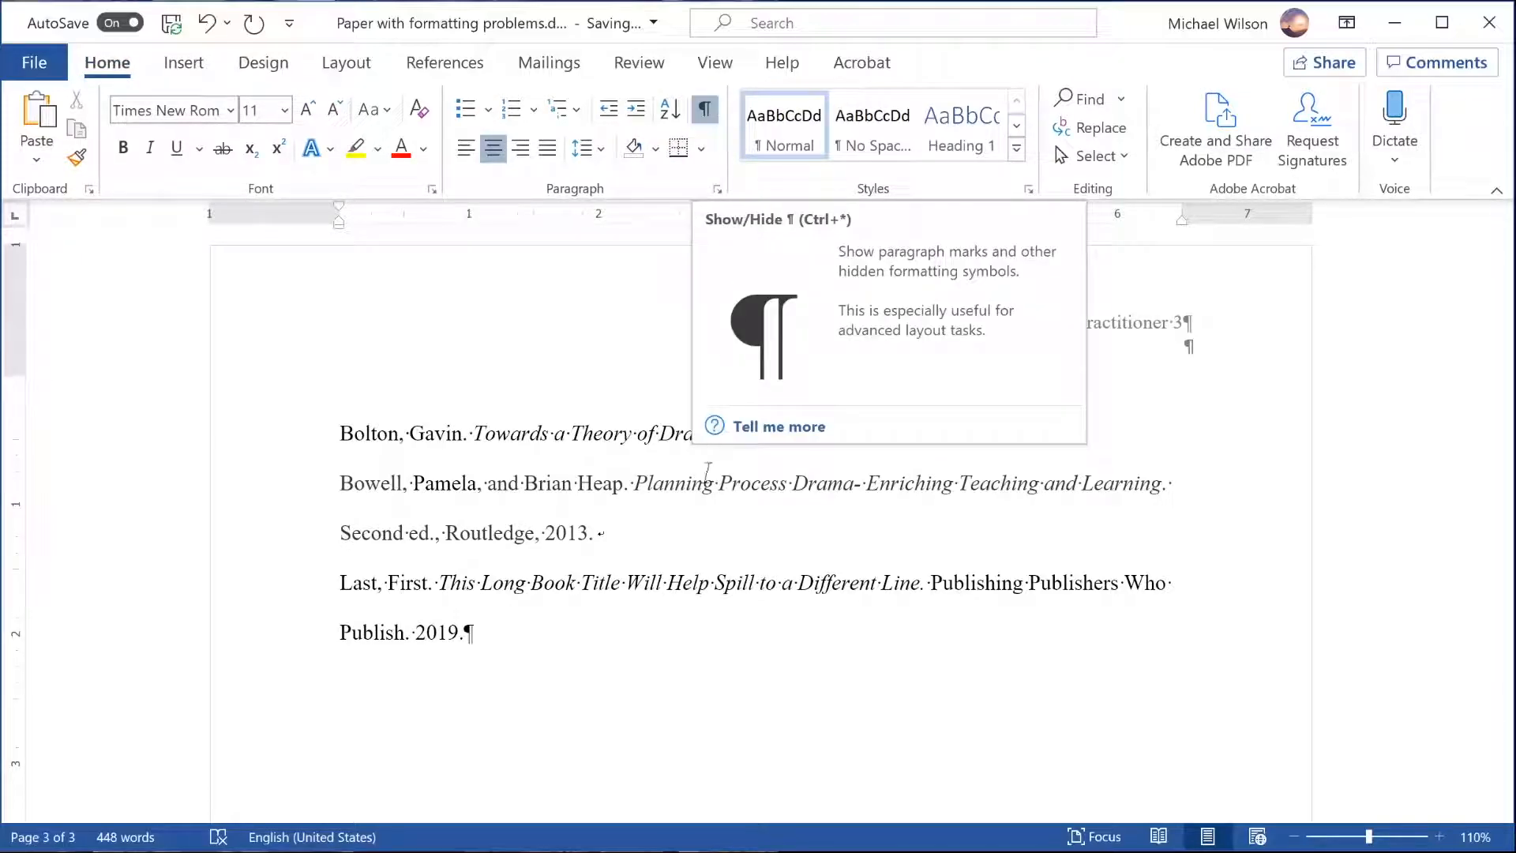
{"action": "left_click", "coordinate": [594, 533]}
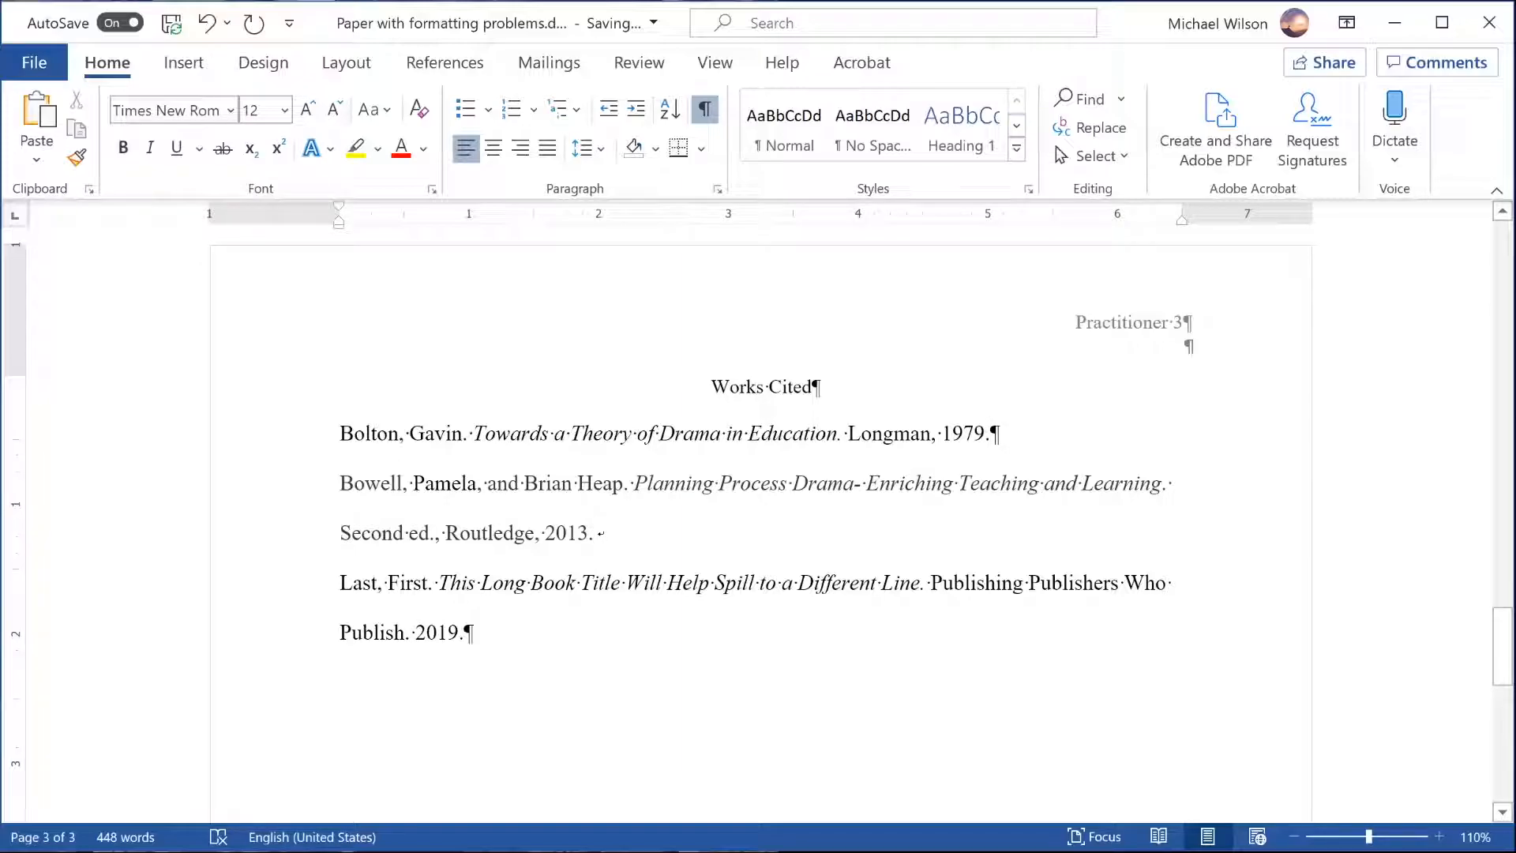
{"action": "key", "text": "ctrl+shift+Left"}
{"action": "key", "text": "Right"}
{"action": "key", "text": "shift+Right"}
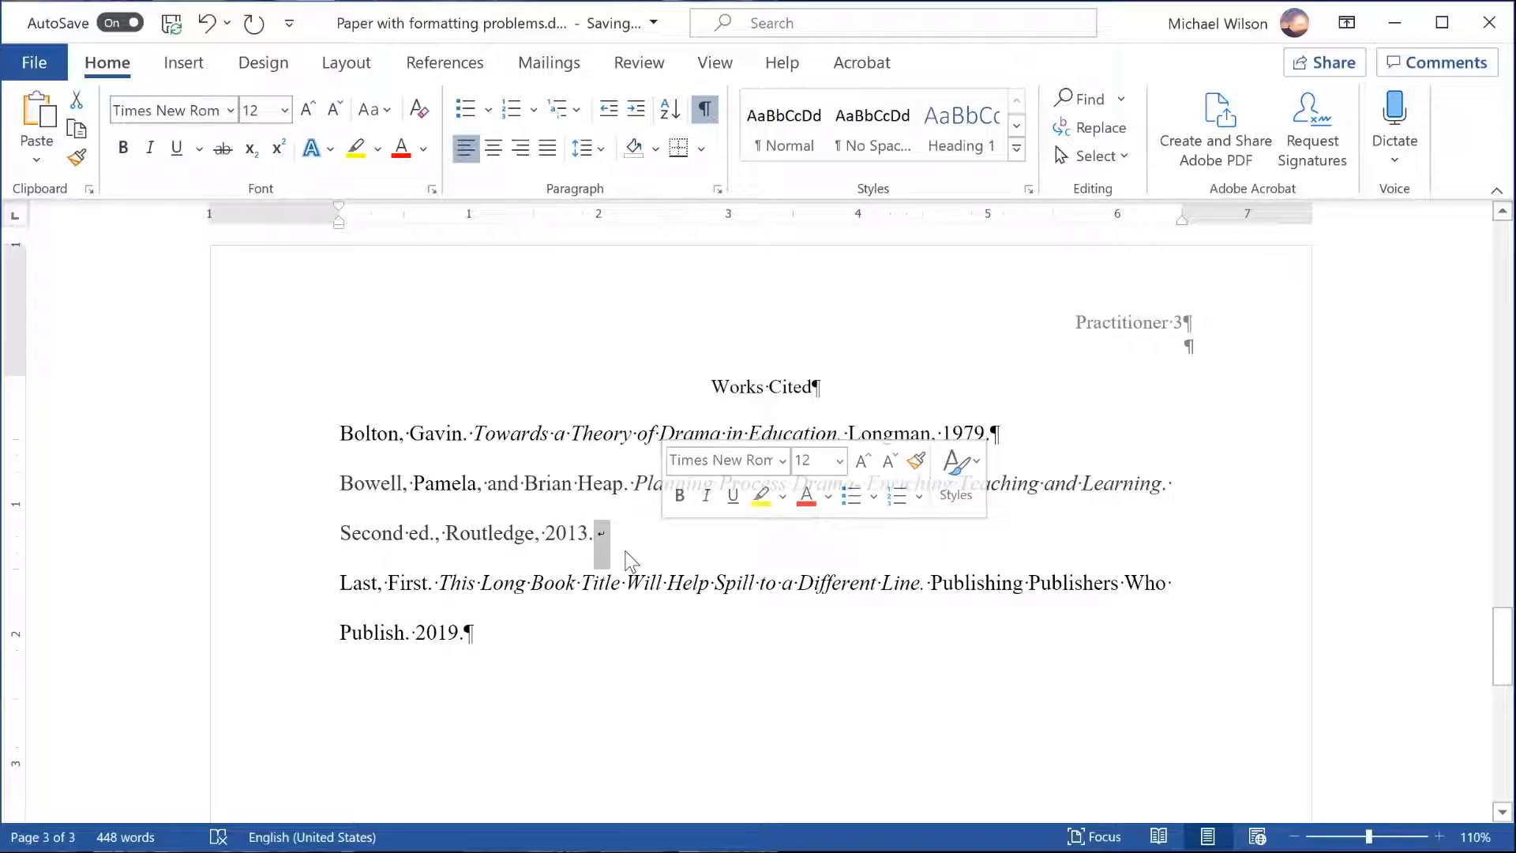
{"action": "key", "text": "ctrl+End"}
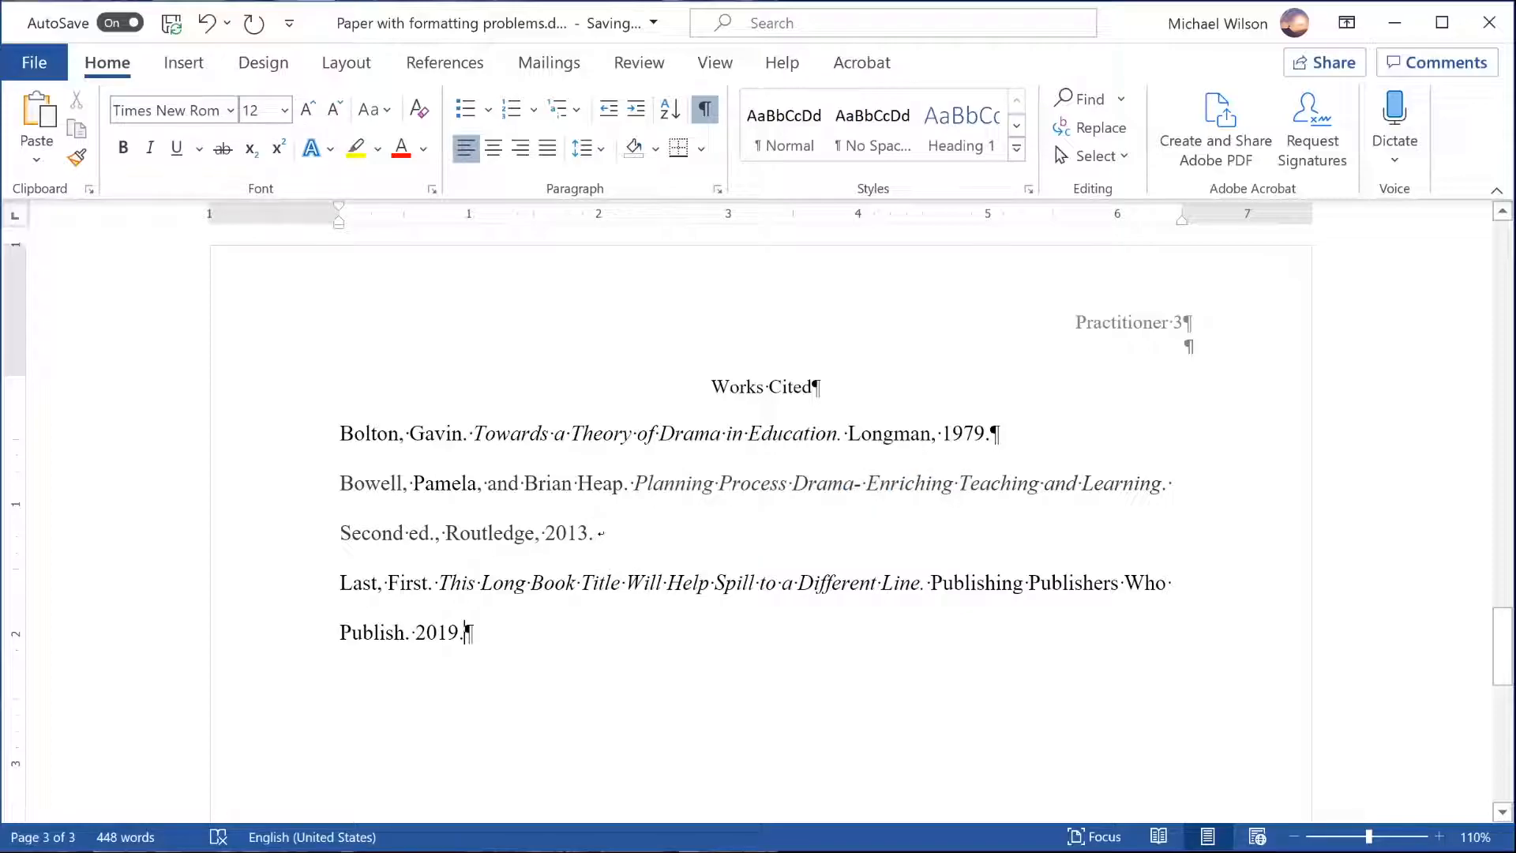
Try a 0.5-inch first-line indent on the second Works Cited entry.
{"action": "left_click_drag", "start_coordinate": [340, 434], "coordinate": [554, 638]}
{"action": "left_click", "coordinate": [465, 632]}
{"action": "left_click_drag", "start_coordinate": [464, 633], "coordinate": [340, 434]}
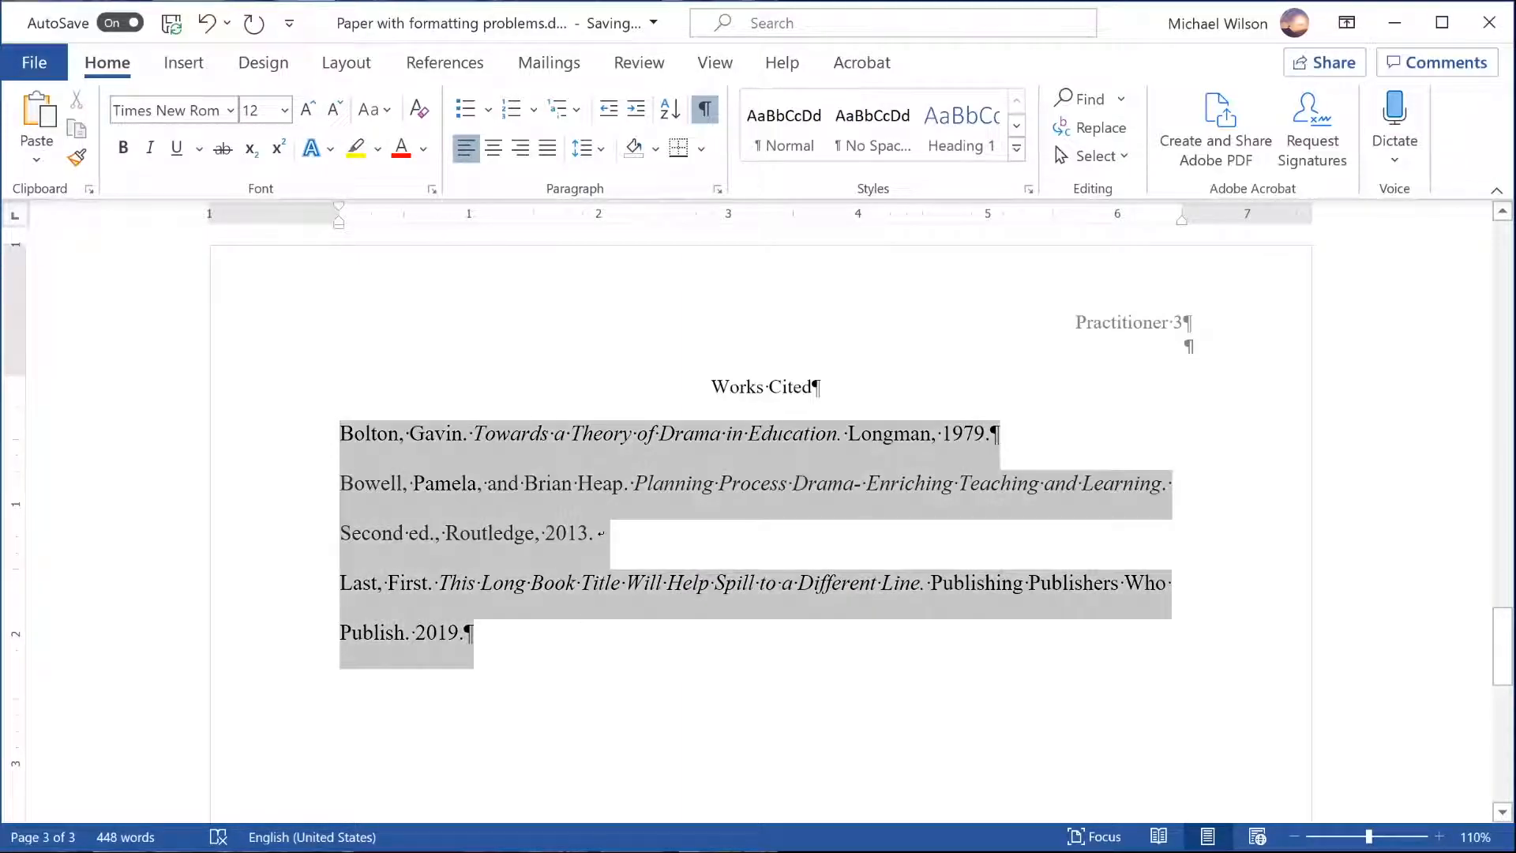
{"action": "left_click", "coordinate": [452, 483]}
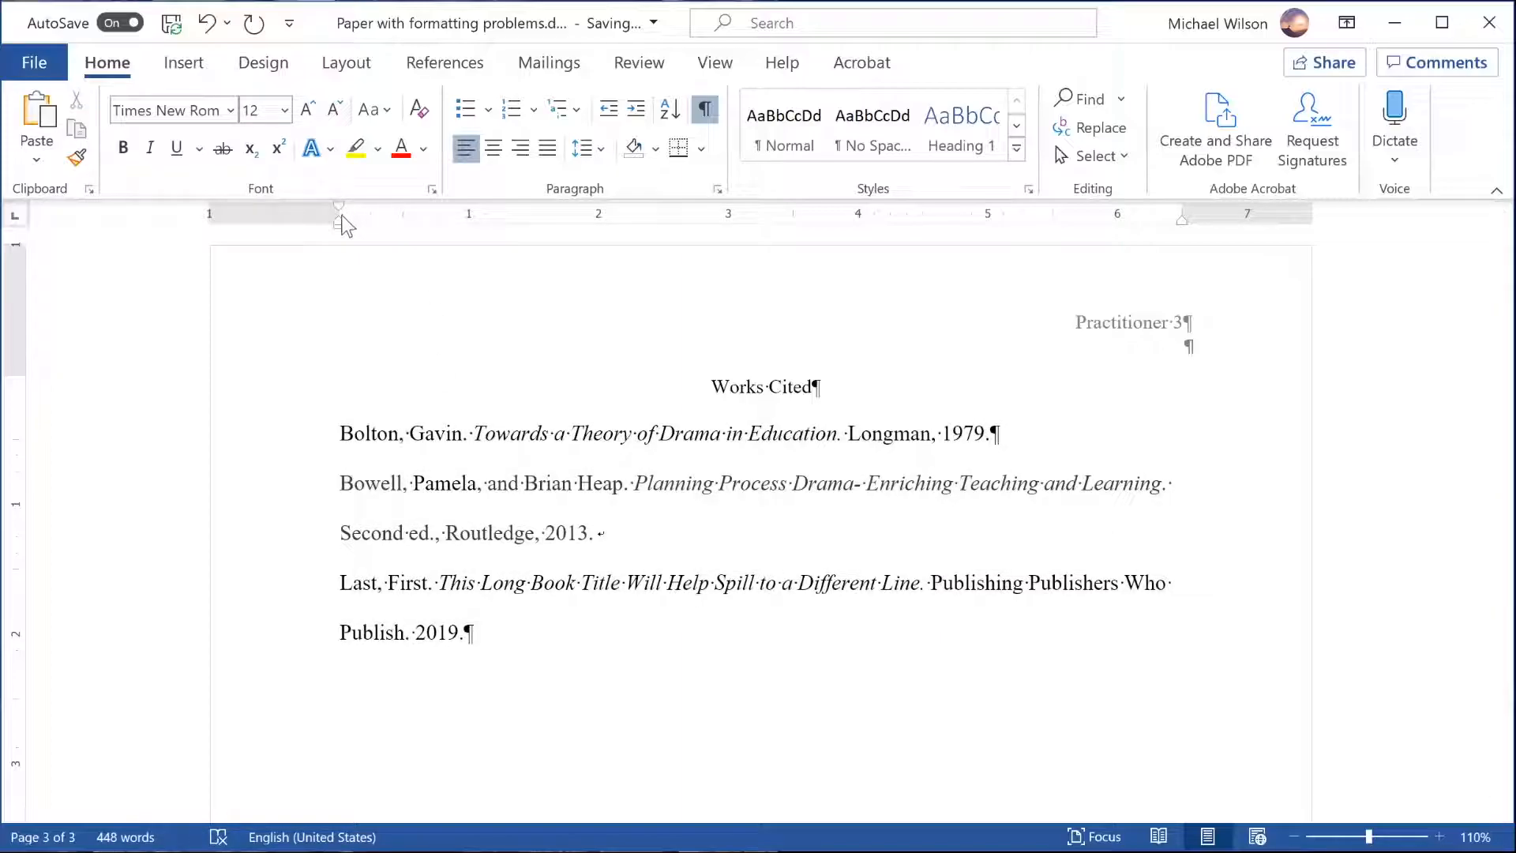
{"action": "mouse_move", "coordinate": [339, 206]}
{"action": "left_mouse_down"}
{"action": "mouse_move", "coordinate": [362, 218]}
{"action": "mouse_move", "coordinate": [348, 221]}
{"action": "mouse_move", "coordinate": [409, 224]}
{"action": "left_mouse_up"}
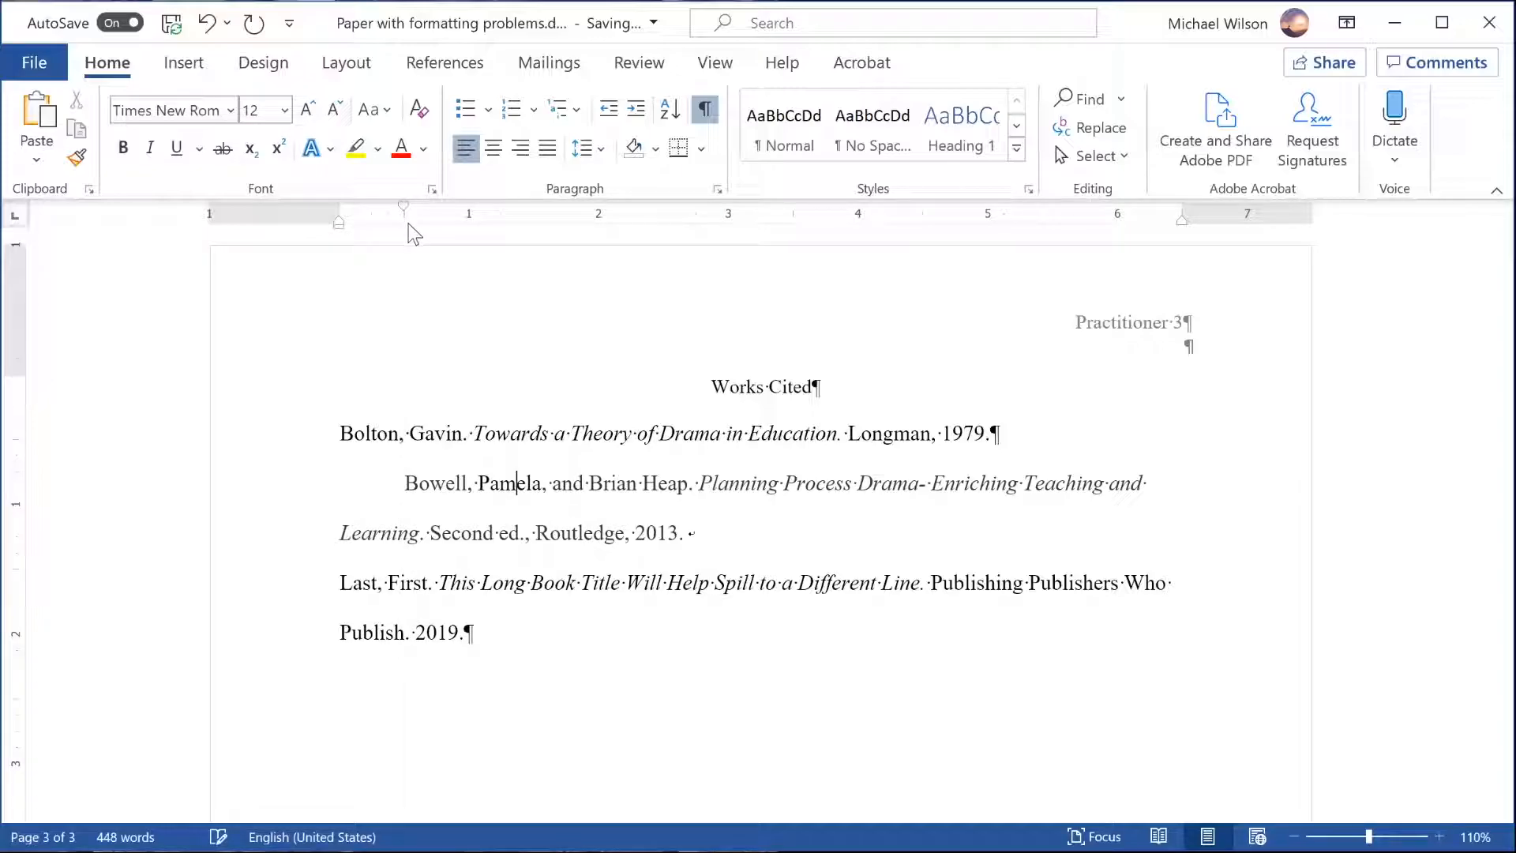
Apply a 0.5-inch hanging indent to all the Works Cited entries, keeping the first-line indent at the left margin.
{"action": "left_click", "coordinate": [452, 533]}
{"action": "left_click_drag", "start_coordinate": [339, 434], "coordinate": [582, 675]}
{"action": "mouse_move", "coordinate": [340, 203]}
{"action": "left_mouse_down"}
{"action": "mouse_move", "coordinate": [409, 222]}
{"action": "mouse_move", "coordinate": [339, 224]}
{"action": "mouse_move", "coordinate": [409, 215]}
{"action": "mouse_move", "coordinate": [339, 209]}
{"action": "left_mouse_up"}
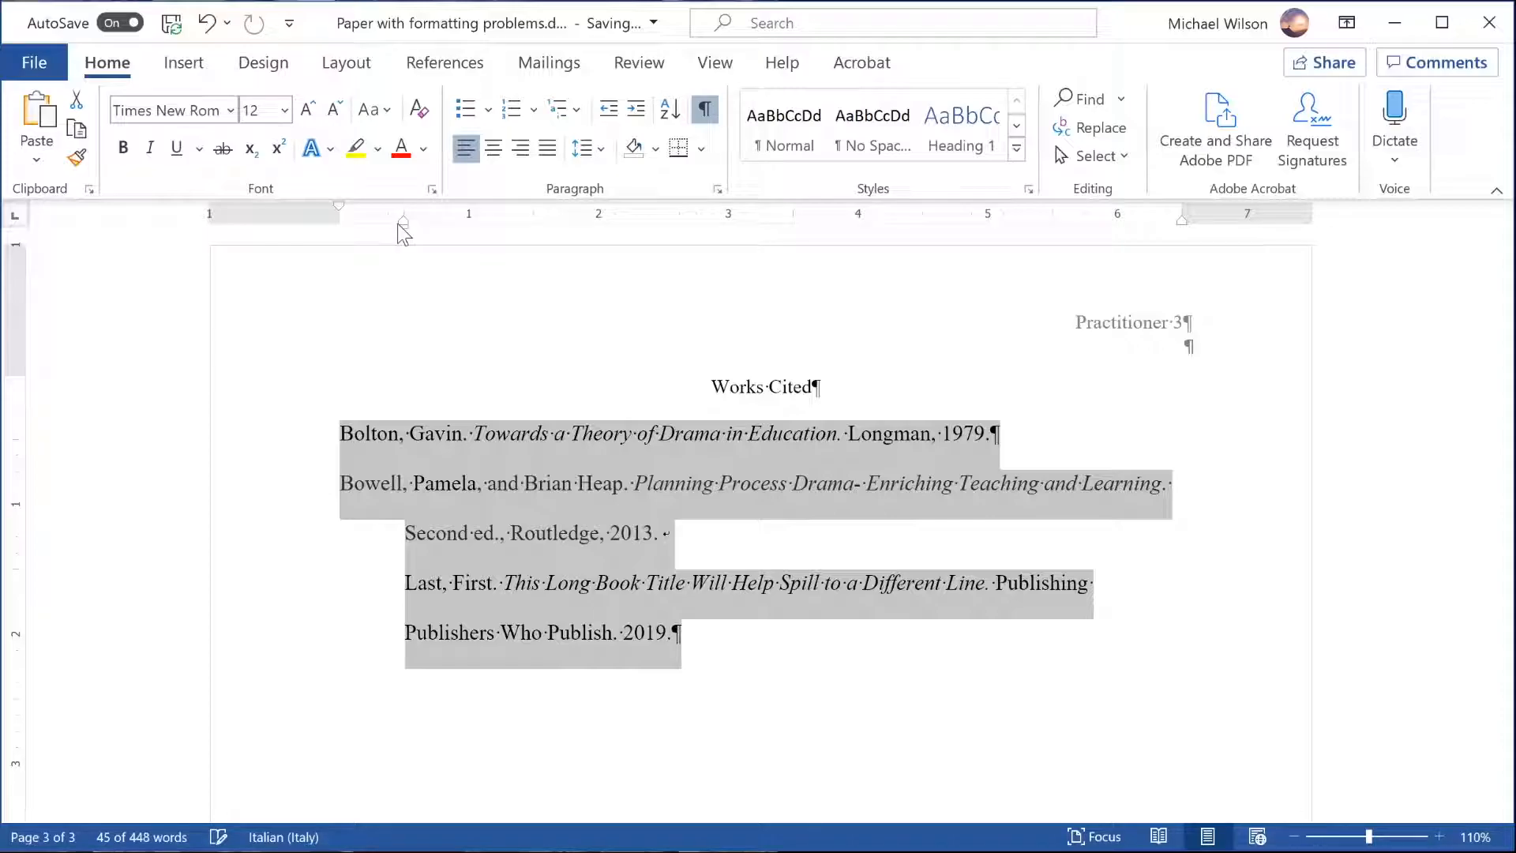
Replace the manual line break after "Routledge, 2013." with a paragraph break so the third Works Cited entry becomes its own paragraph.
{"action": "left_click", "coordinate": [632, 533]}
{"action": "left_click", "coordinate": [448, 583]}
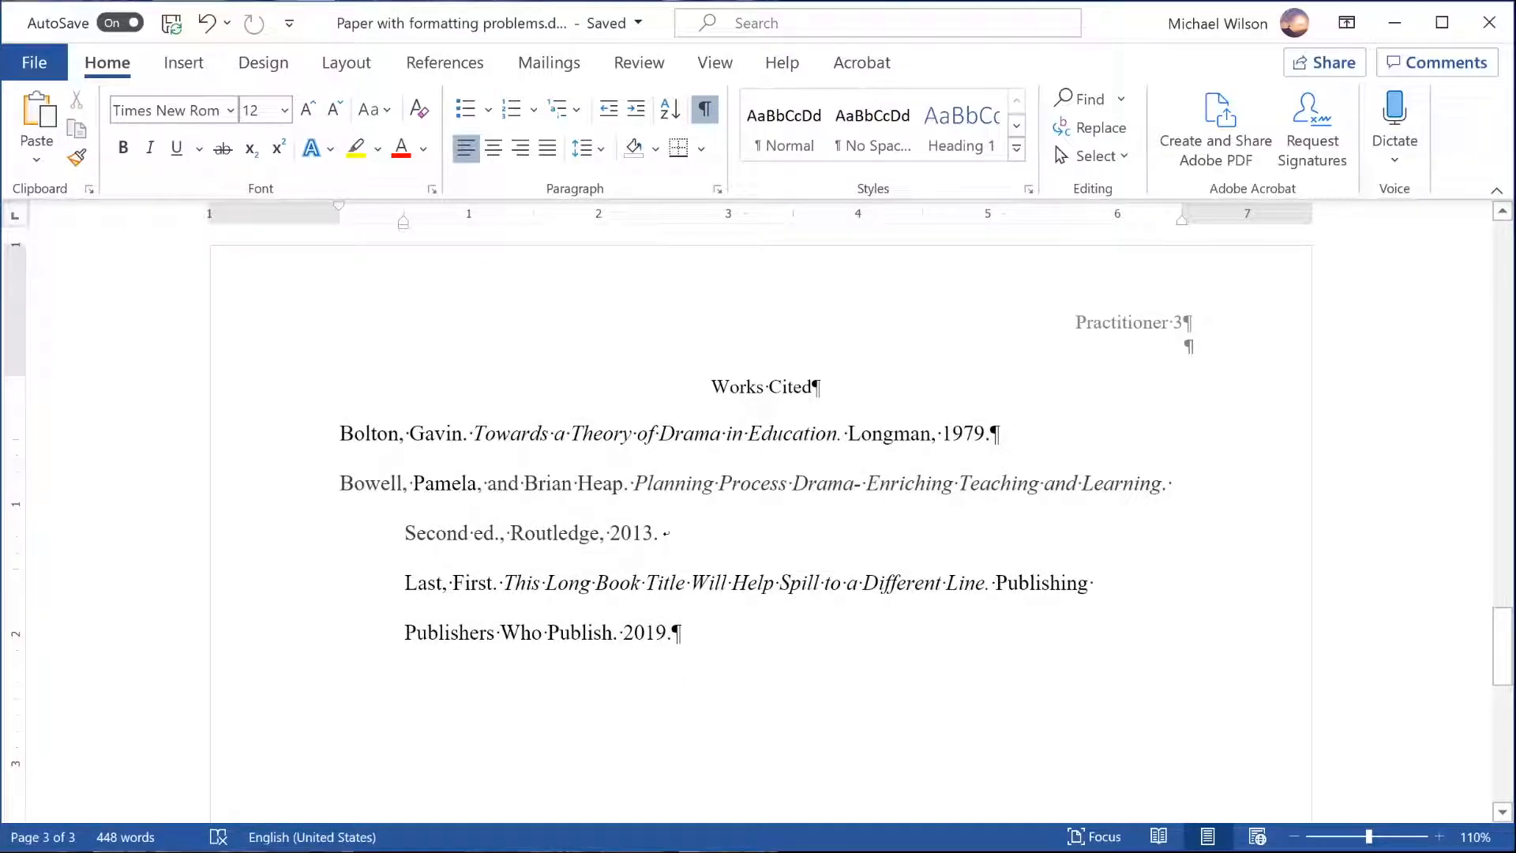
{"action": "left_click_drag", "start_coordinate": [406, 588], "coordinate": [507, 617]}
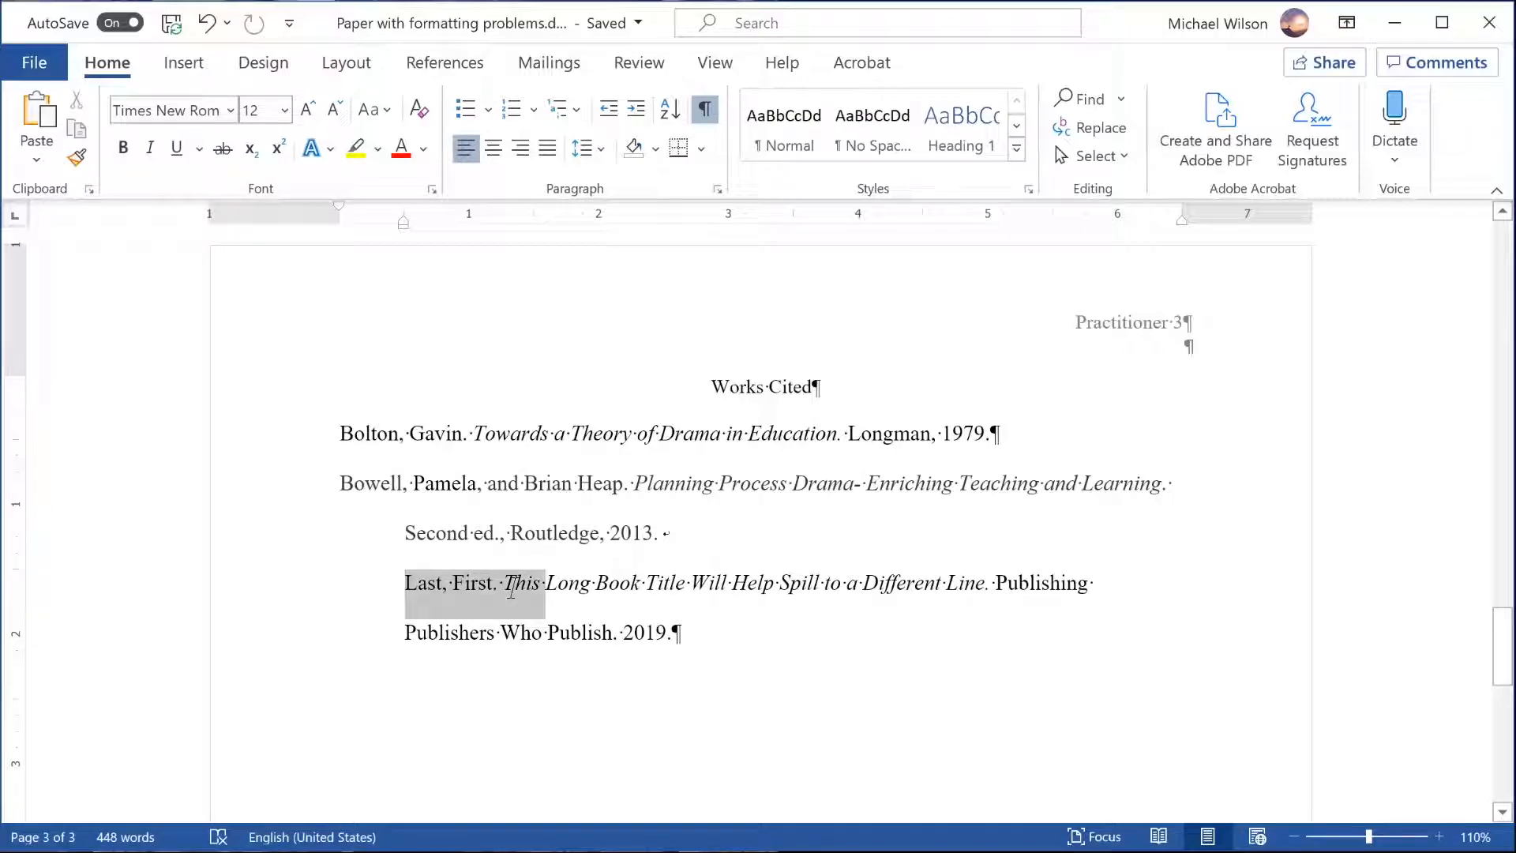
{"action": "key", "text": "Left"}
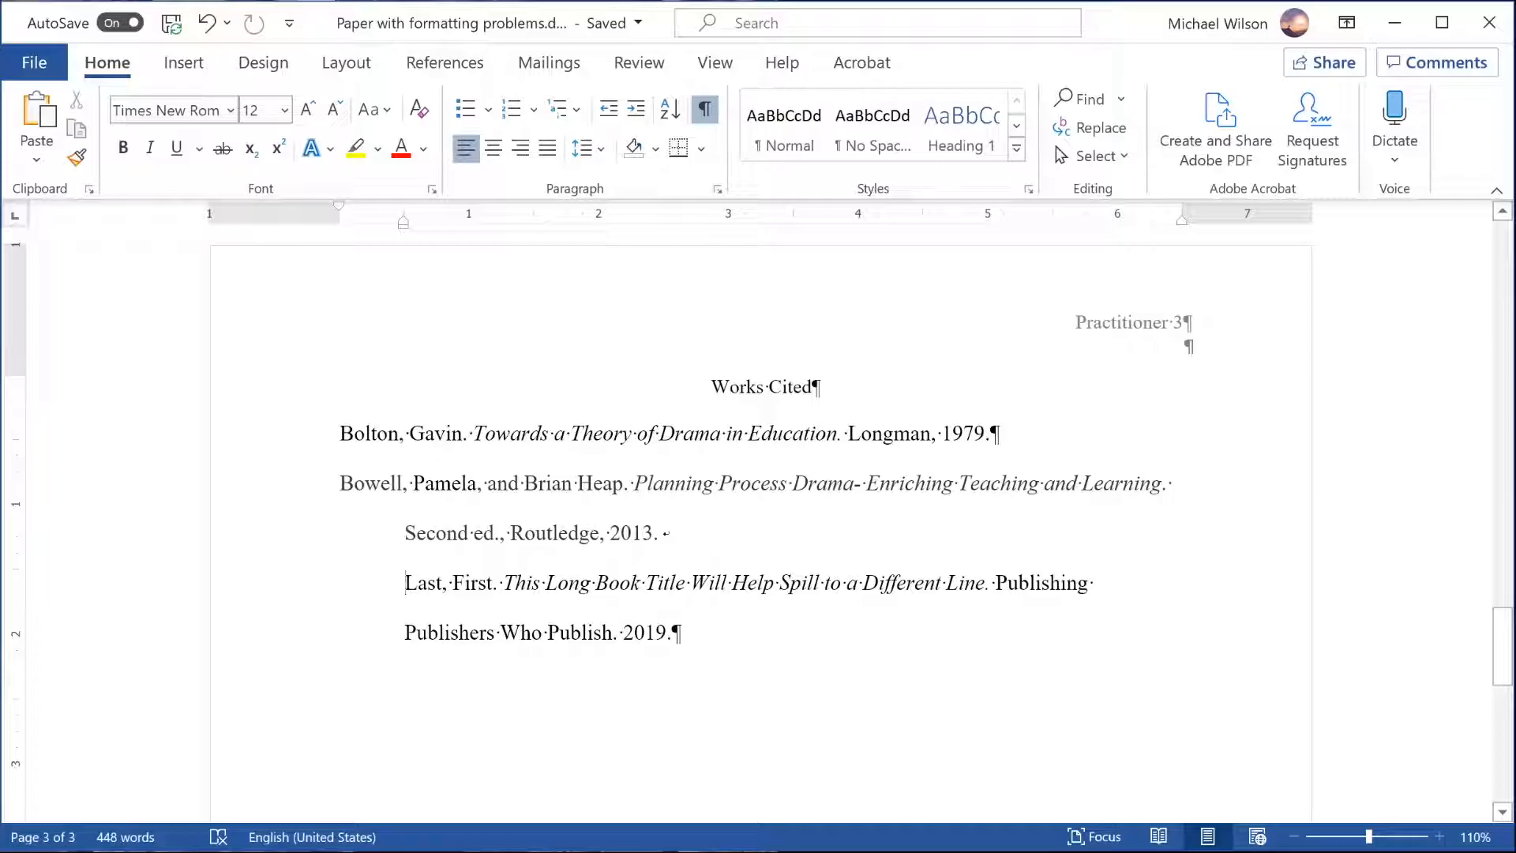
{"action": "left_click_drag", "start_coordinate": [538, 483], "coordinate": [640, 647]}
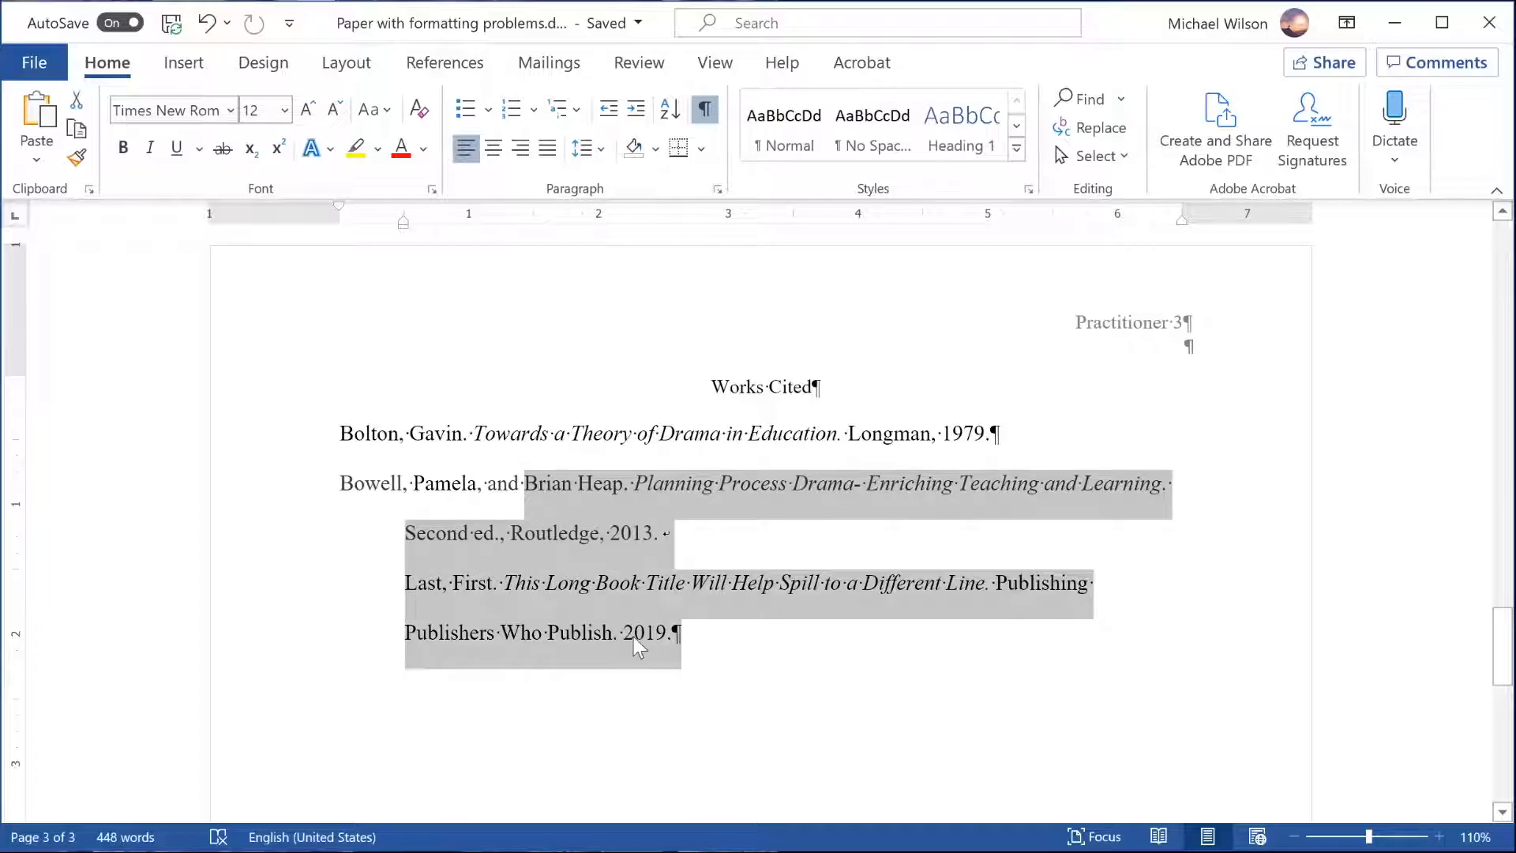
{"action": "left_click", "coordinate": [645, 632]}
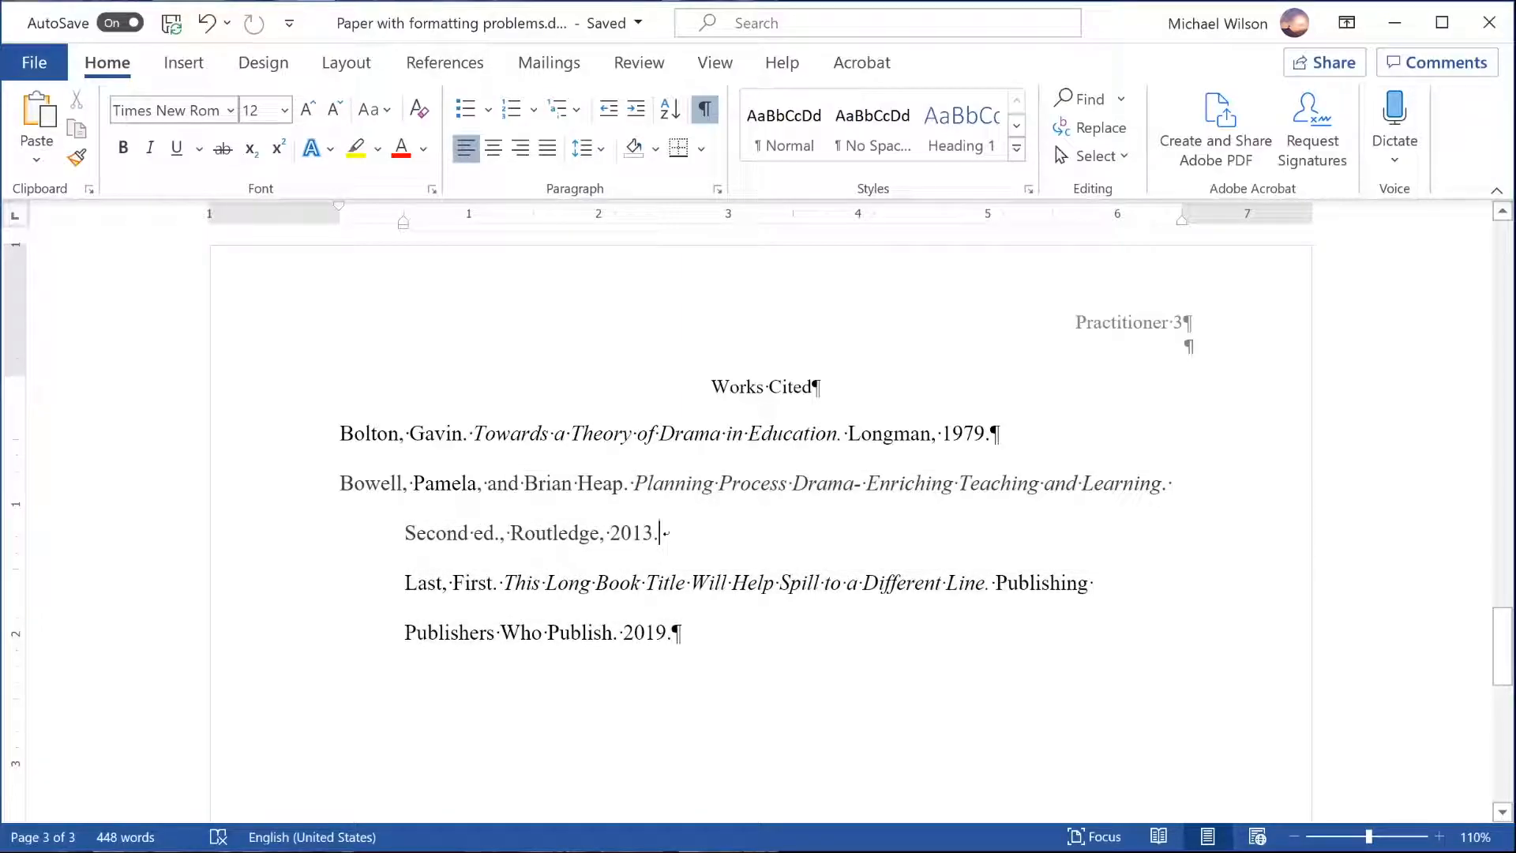
{"action": "key", "text": "BackSpace"}
{"action": "key", "text": "Return"}
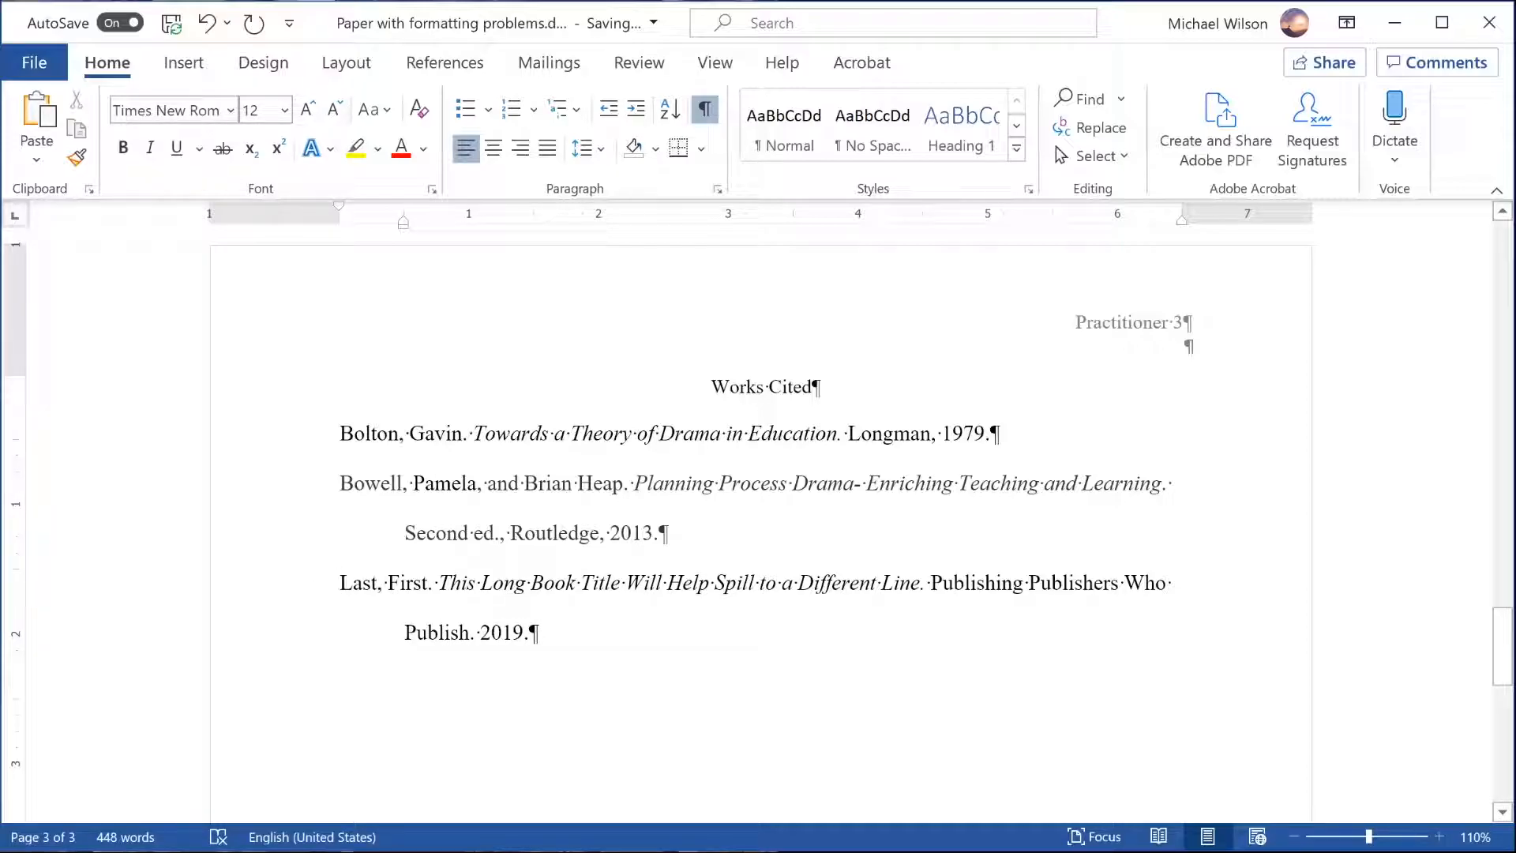
Return to the start of the paper and hide the formatting marks.
{"action": "left_click", "coordinate": [529, 631]}
{"action": "scroll", "coordinate": [649, 533], "scroll_direction": "down", "scroll_amount": 3}
{"action": "scroll", "coordinate": [649, 533], "scroll_direction": "down", "scroll_amount": 3}
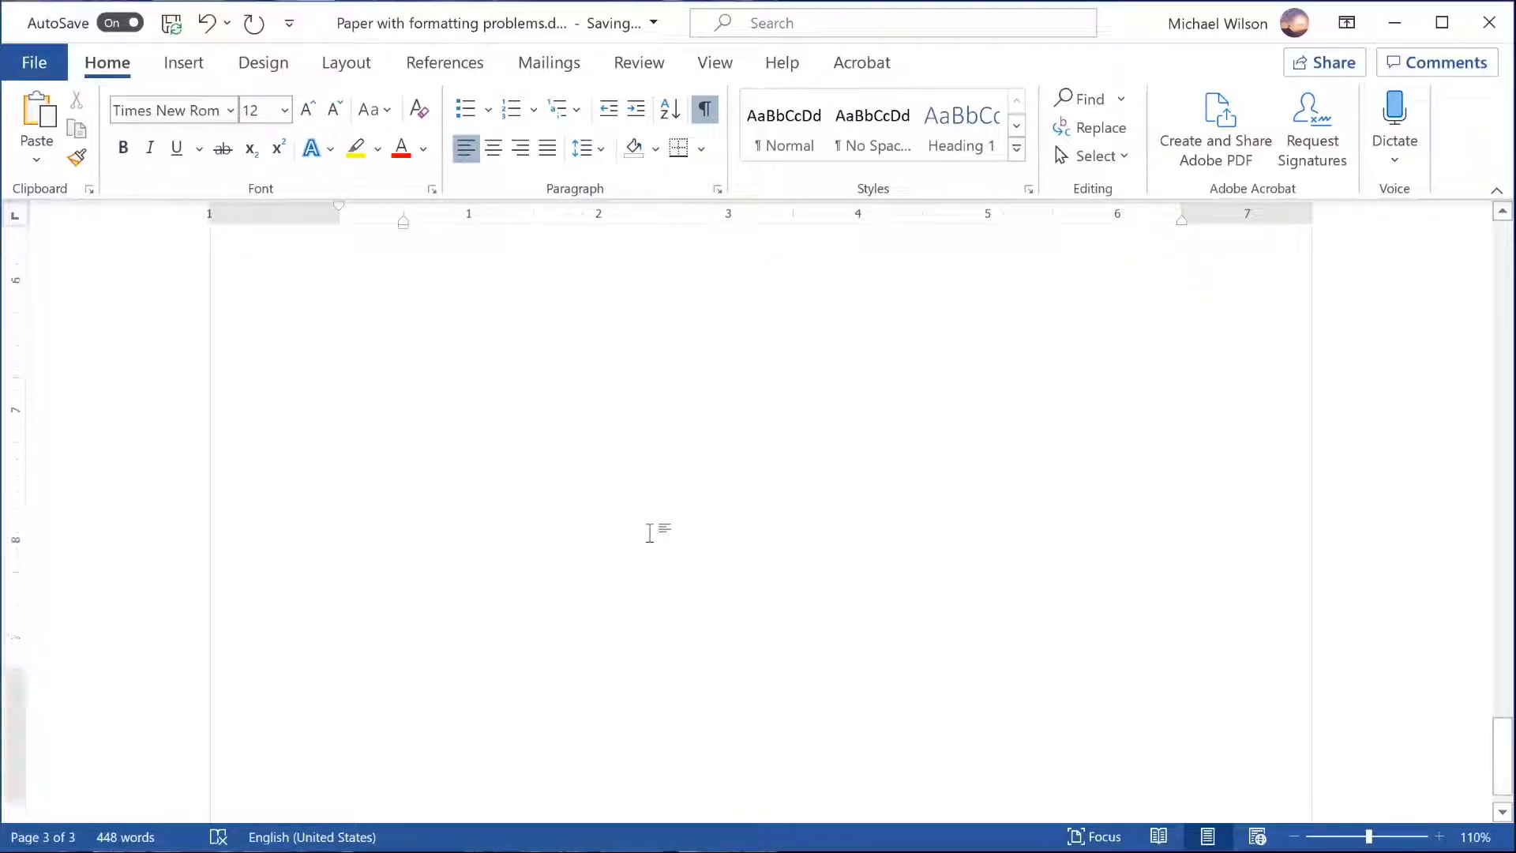
{"action": "scroll", "coordinate": [656, 545], "scroll_direction": "up", "scroll_amount": 5}
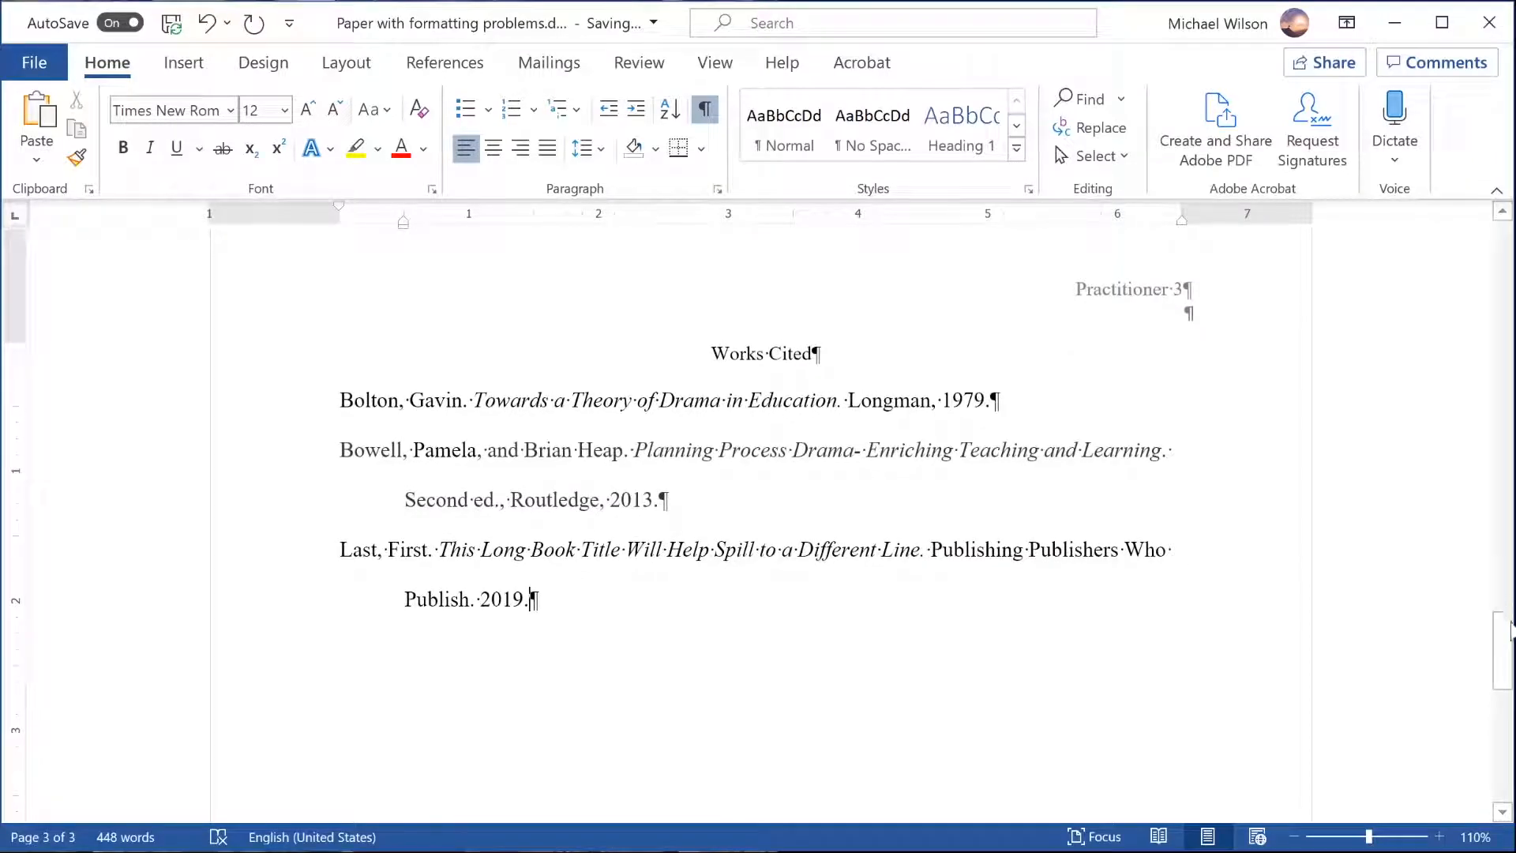
{"action": "left_click_drag", "start_coordinate": [1500, 657], "coordinate": [1478, 244]}
{"action": "left_click", "coordinate": [704, 108]}
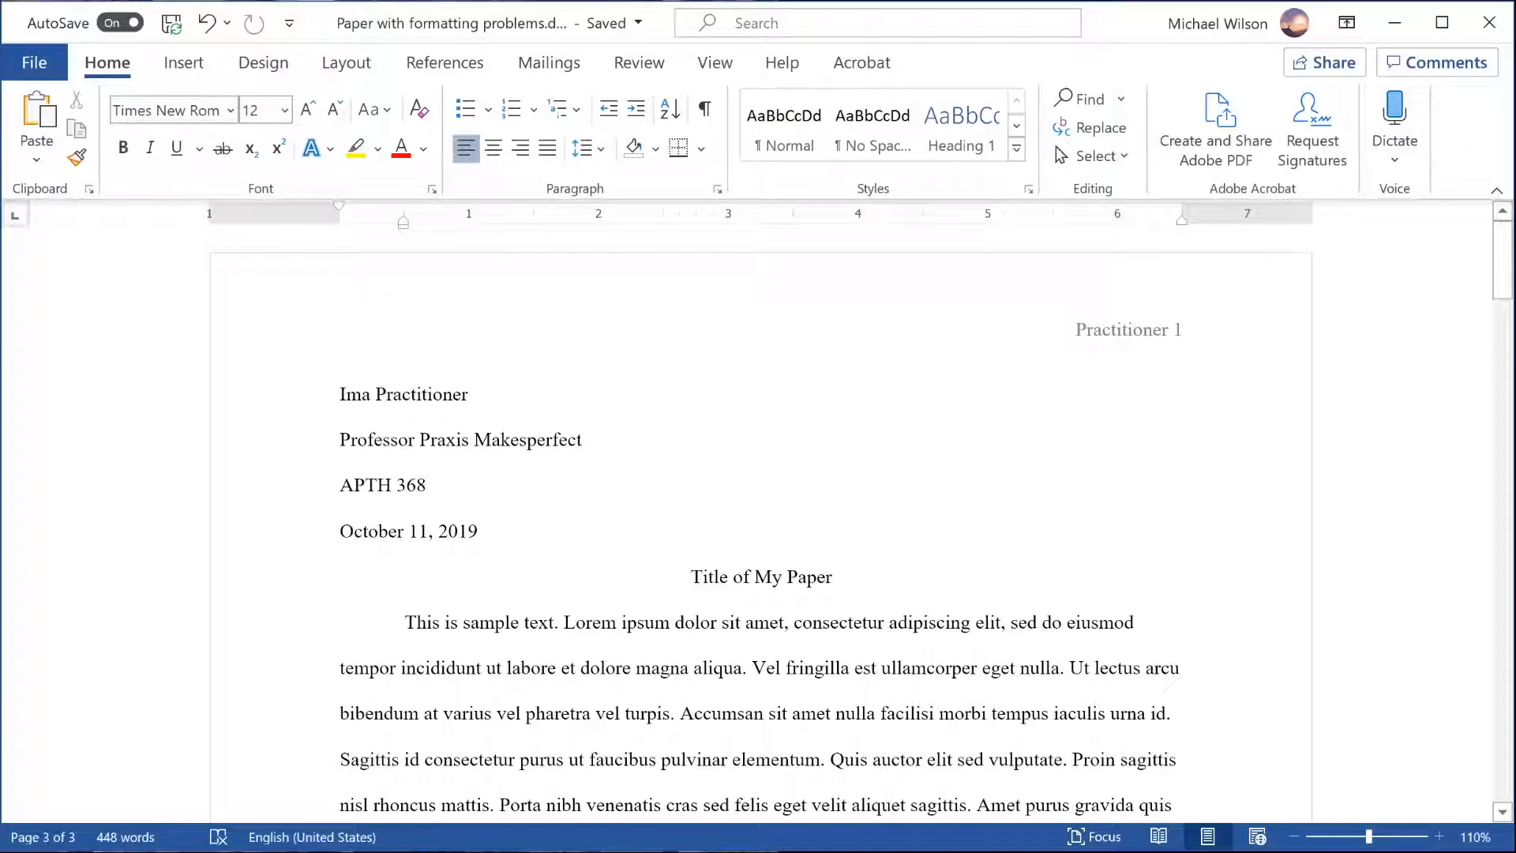
Review the heading block, title, body paragraph indents, line spacing and page-number header across the first pages of the paper.
{"action": "left_click_drag", "start_coordinate": [340, 394], "coordinate": [483, 531]}
{"action": "scroll", "coordinate": [782, 505], "scroll_direction": "down", "scroll_amount": 1}
{"action": "left_click", "coordinate": [782, 511]}
{"action": "scroll", "coordinate": [782, 512], "scroll_direction": "down", "scroll_amount": 1}
{"action": "scroll", "coordinate": [757, 521], "scroll_direction": "down", "scroll_amount": 5}
{"action": "scroll", "coordinate": [757, 521], "scroll_direction": "up", "scroll_amount": 4}
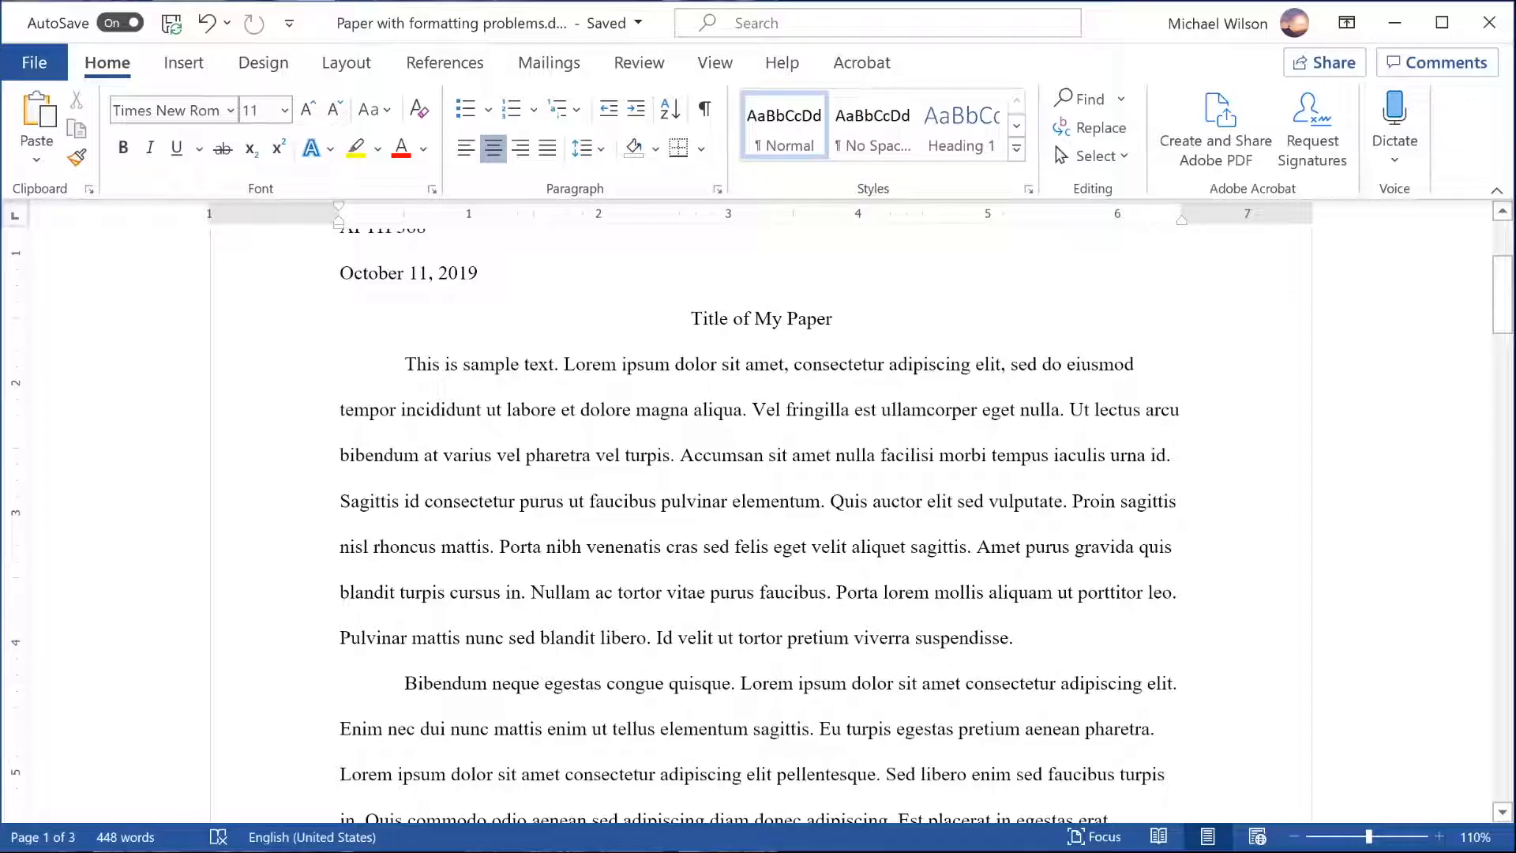
{"action": "scroll", "coordinate": [758, 521], "scroll_direction": "down", "scroll_amount": 6}
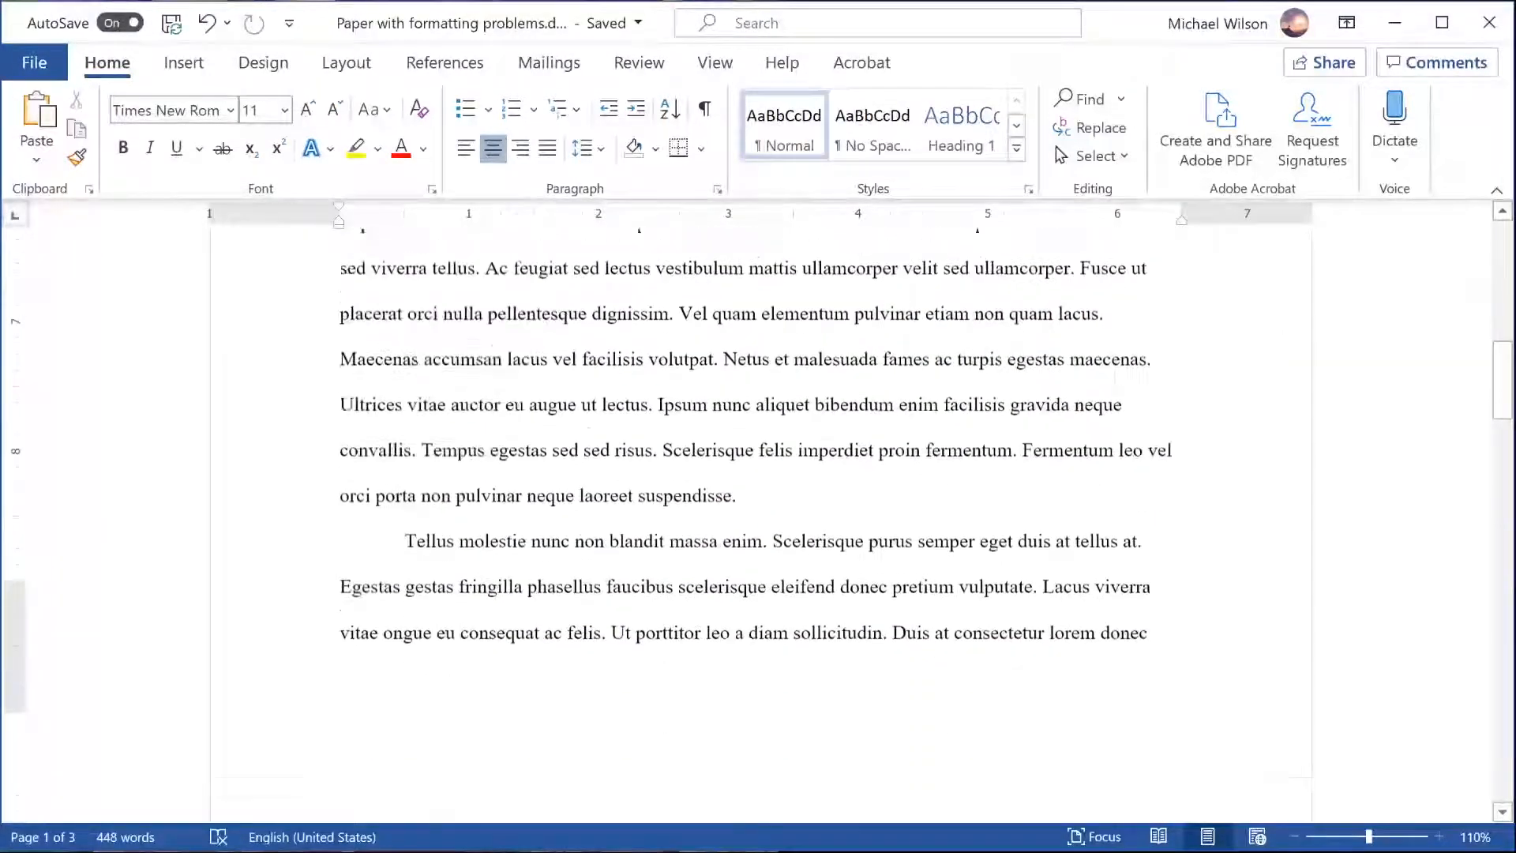
{"action": "scroll", "coordinate": [828, 515], "scroll_direction": "down", "scroll_amount": 5}
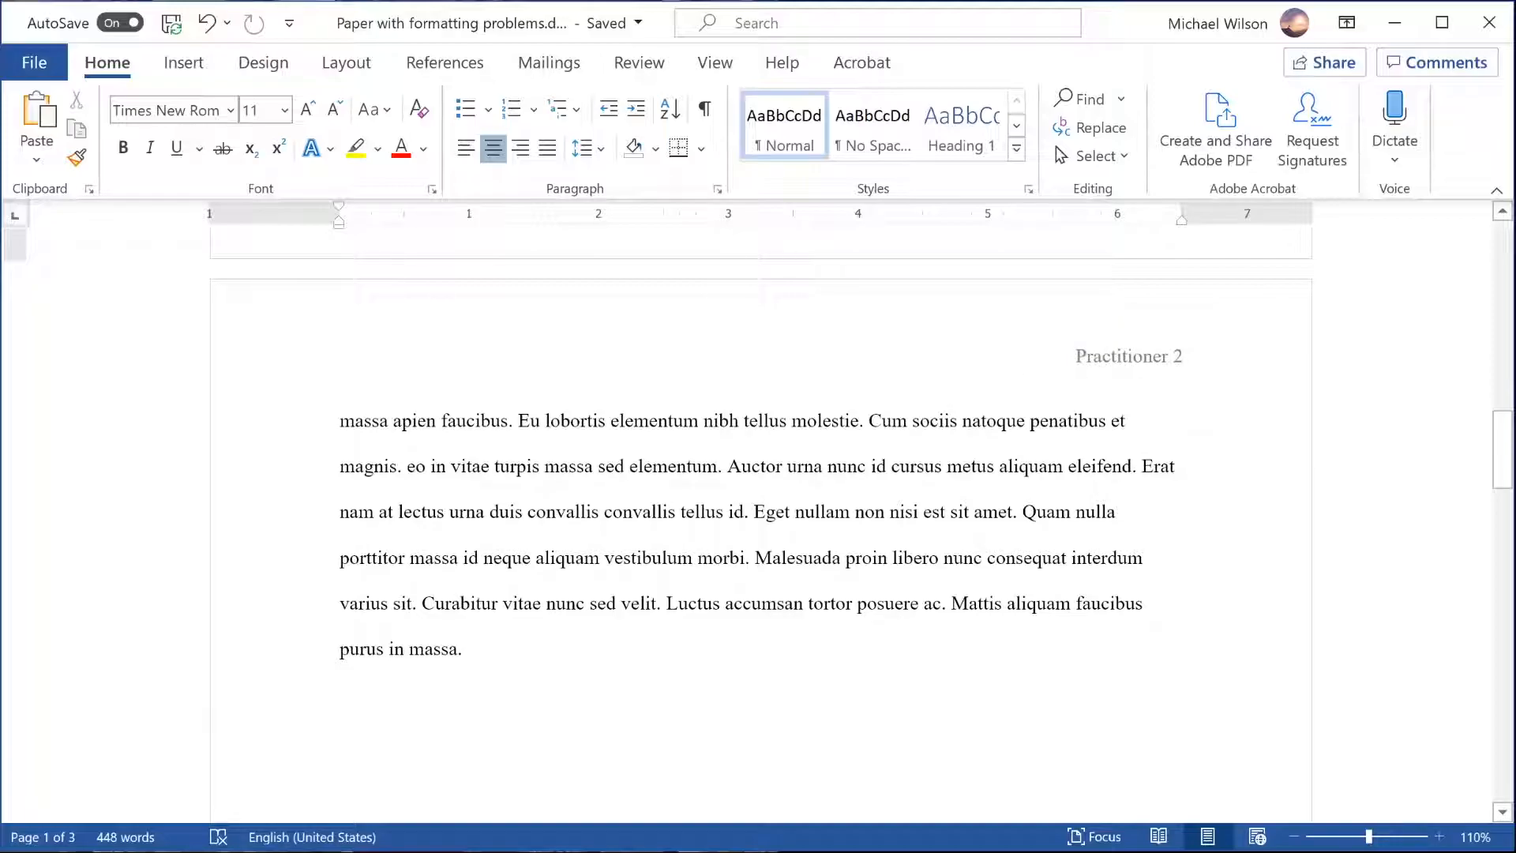
Review the end of the body text, the page break and the Works Cited page's hanging indents, ending back at the first page.
{"action": "scroll", "coordinate": [1186, 357], "scroll_direction": "down", "scroll_amount": 3}
{"action": "scroll", "coordinate": [595, 410], "scroll_direction": "up", "scroll_amount": 1}
{"action": "left_click", "coordinate": [595, 410]}
{"action": "scroll", "coordinate": [595, 410], "scroll_direction": "down", "scroll_amount": 11}
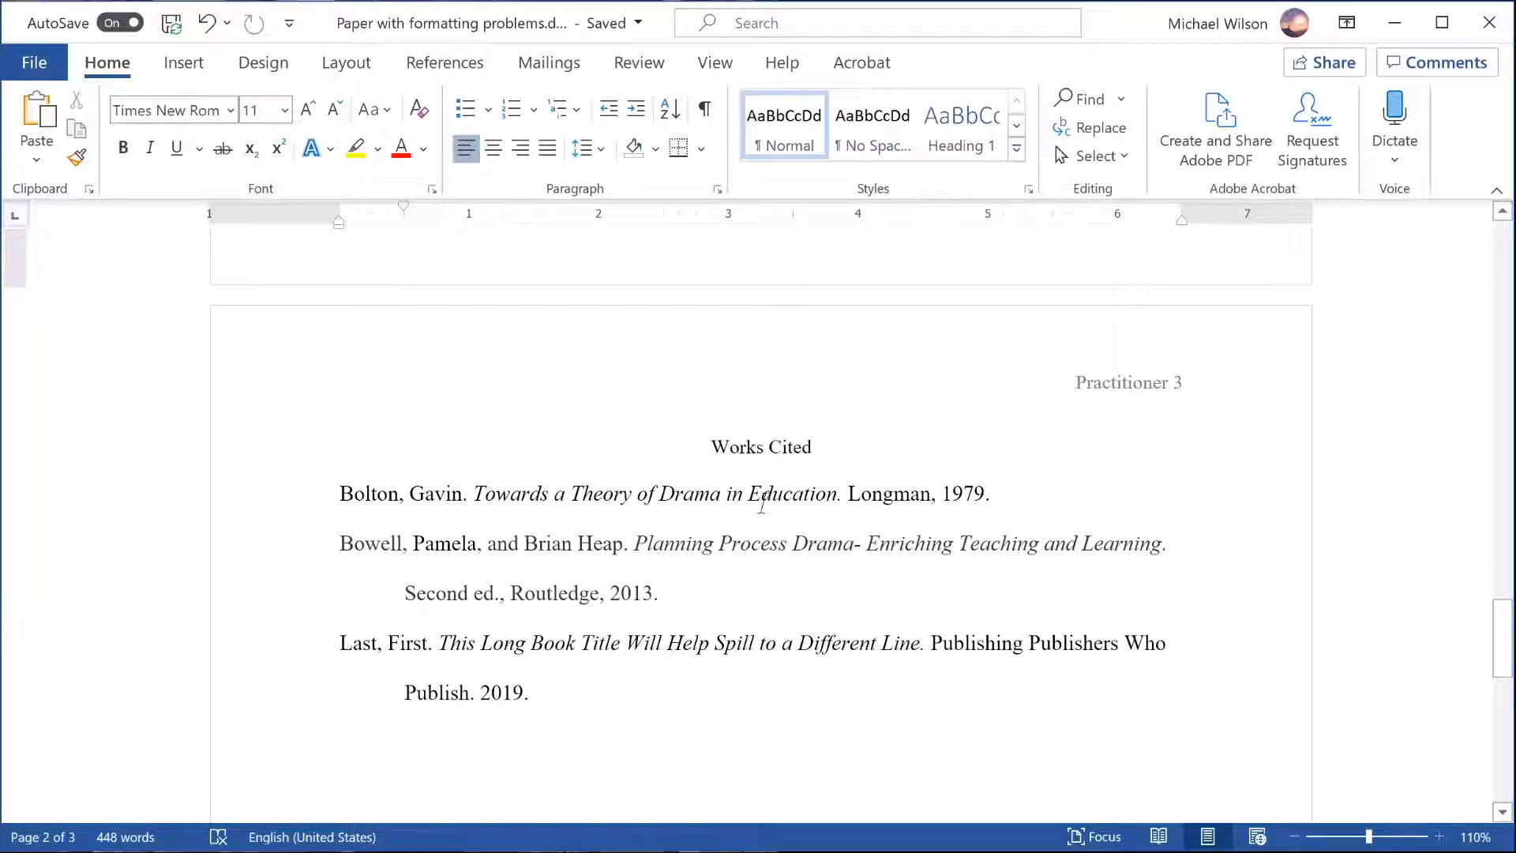
{"action": "scroll", "coordinate": [704, 618], "scroll_direction": "up", "scroll_amount": 5}
{"action": "scroll", "coordinate": [704, 618], "scroll_direction": "down", "scroll_amount": 5}
{"action": "scroll", "coordinate": [761, 513], "scroll_direction": "up", "scroll_amount": 10}
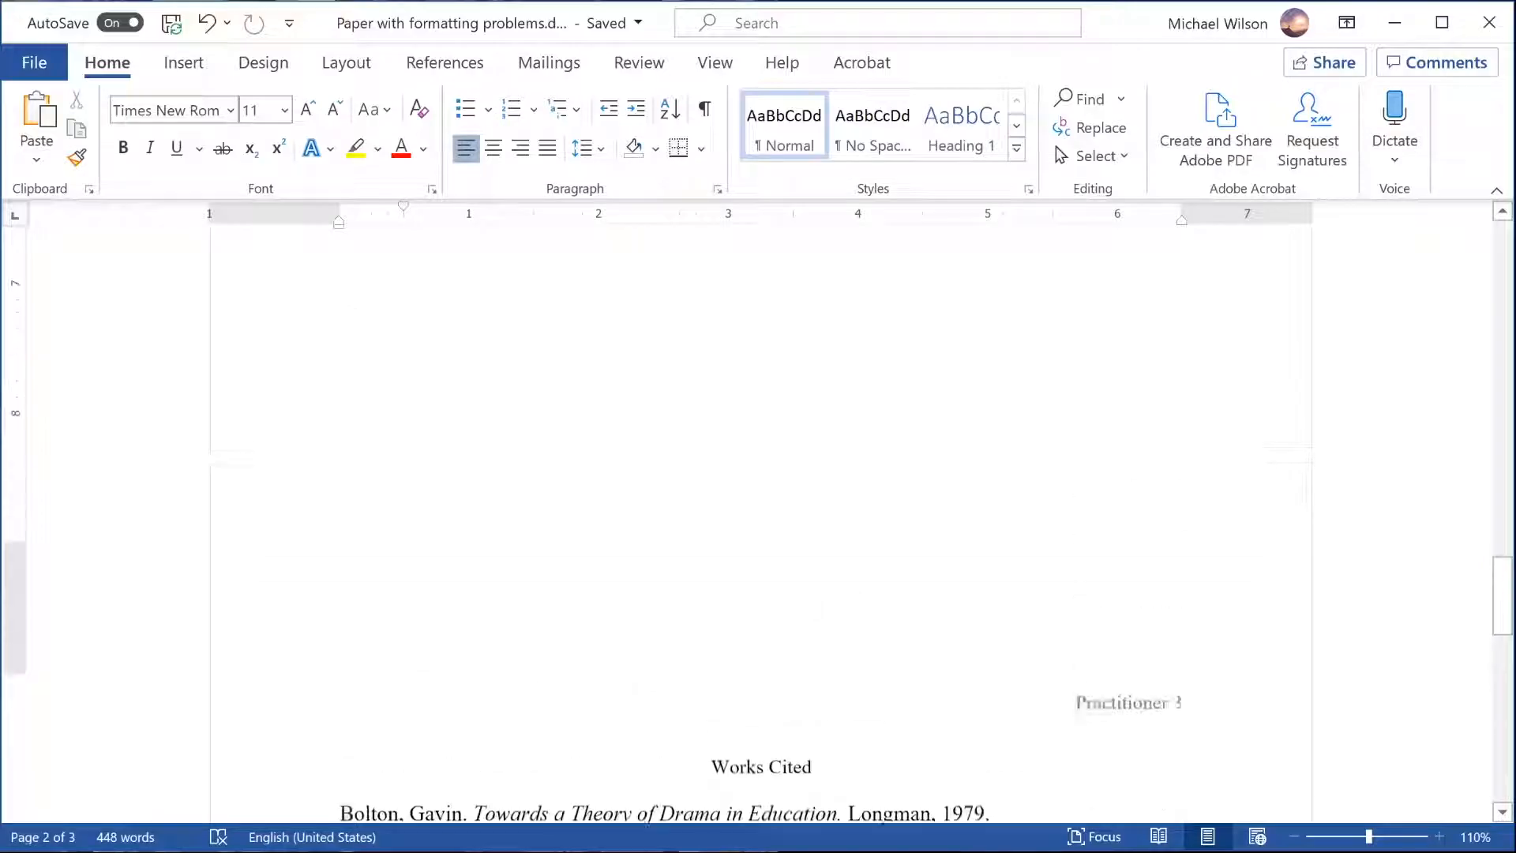
{"action": "scroll", "coordinate": [761, 513], "scroll_direction": "up", "scroll_amount": 8}
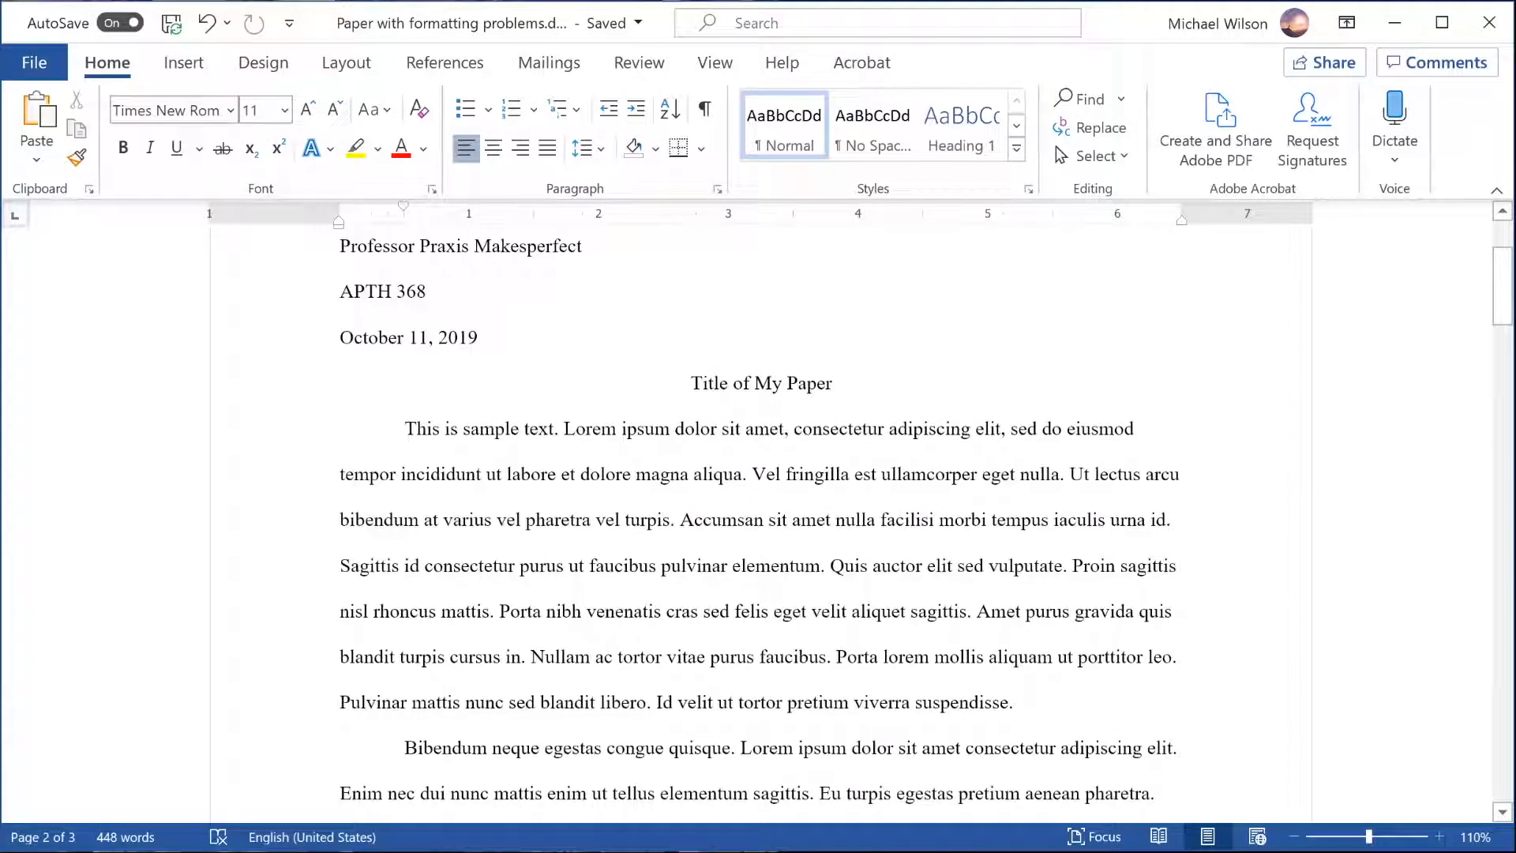
{"action": "left_click", "coordinate": [785, 622]}
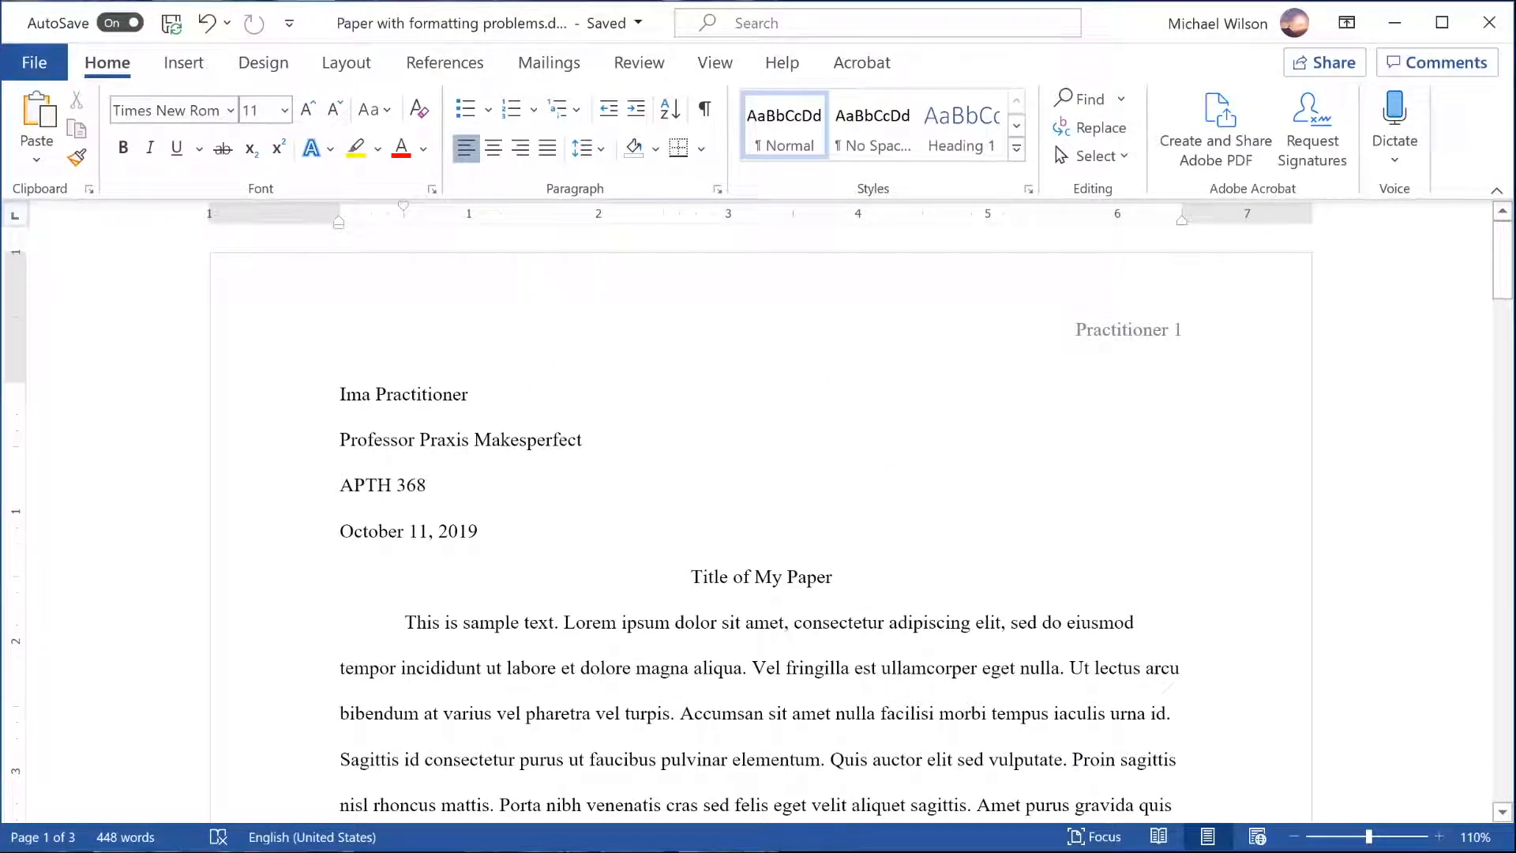